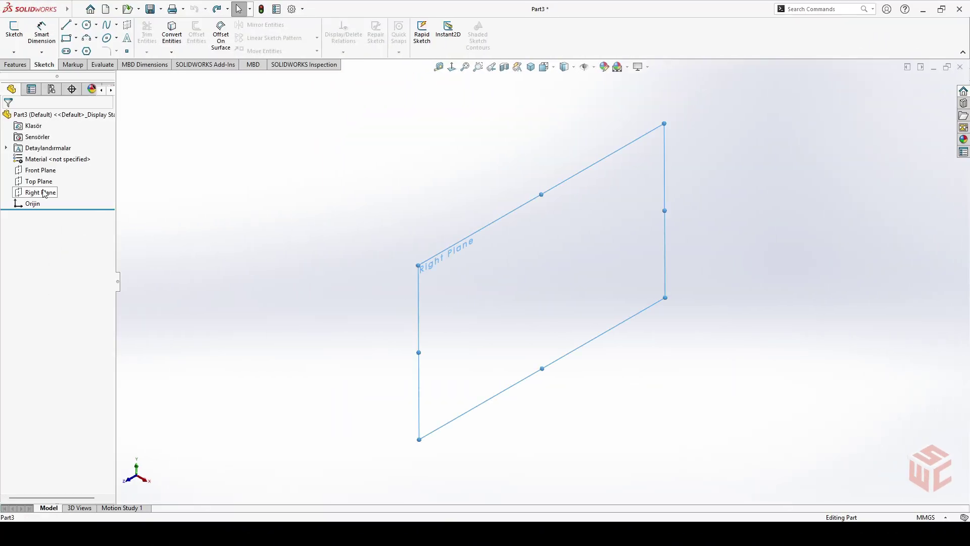
Step: Start a sketch on the Right Plane and draw a vertical line about 44 mm up from the origin, followed by three descending horizontal ledges
left_click(48, 192)
left_click(57, 175)
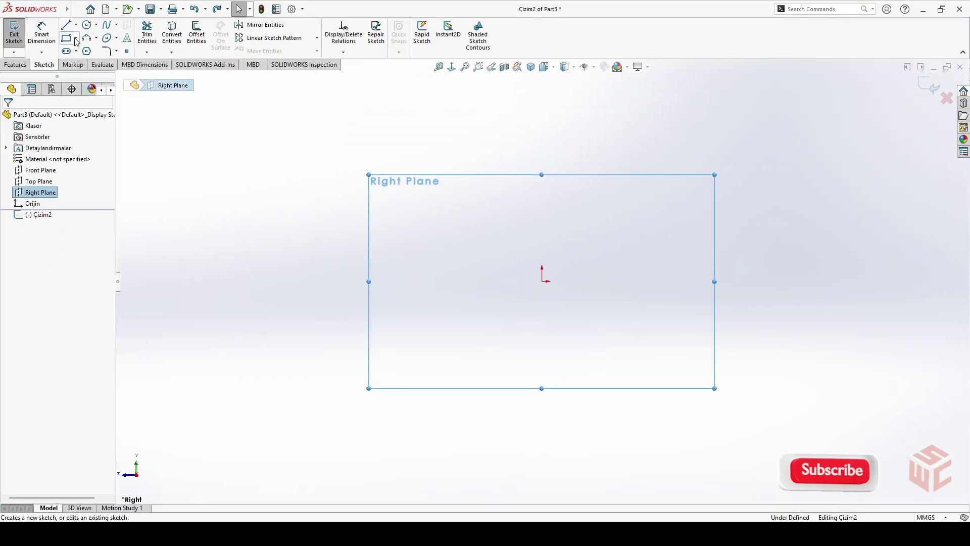
key("l")
scroll(640, 258, "down", 1)
scroll(629, 254, "down", 1)
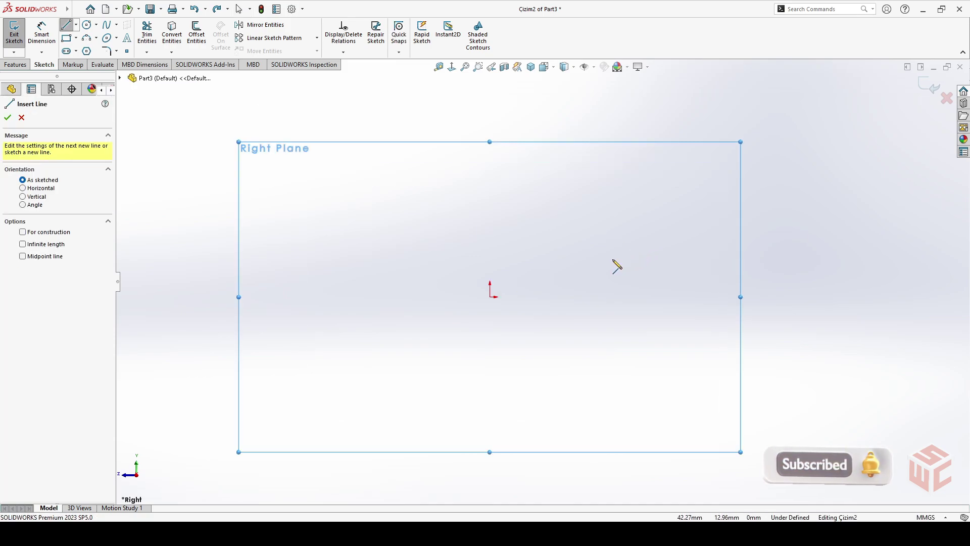
left_click(490, 296)
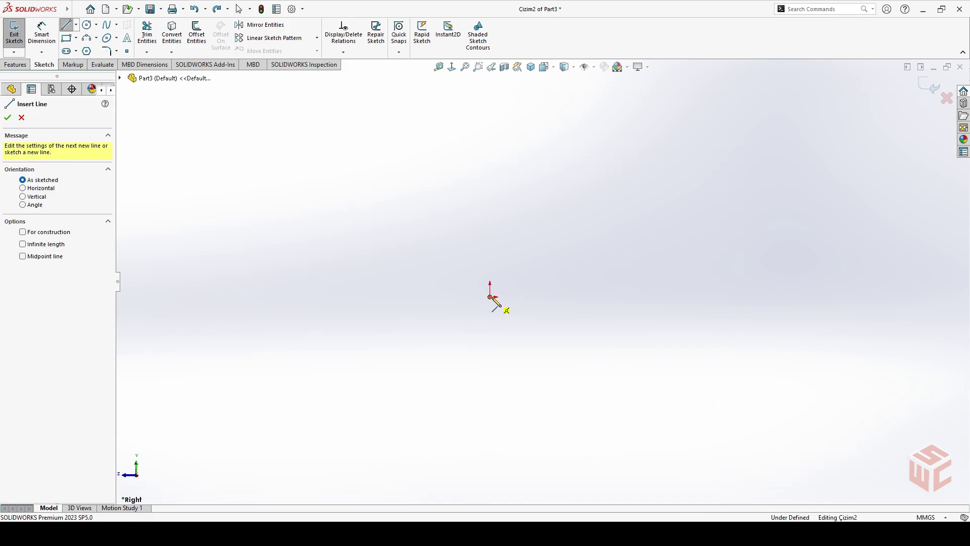
left_click(490, 174)
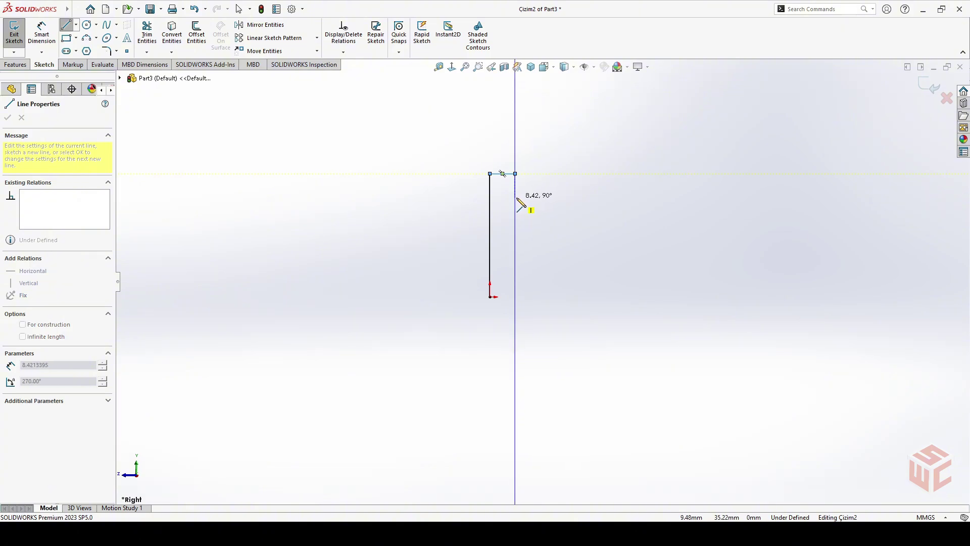
left_click(515, 174)
left_click(514, 198)
left_click(578, 198)
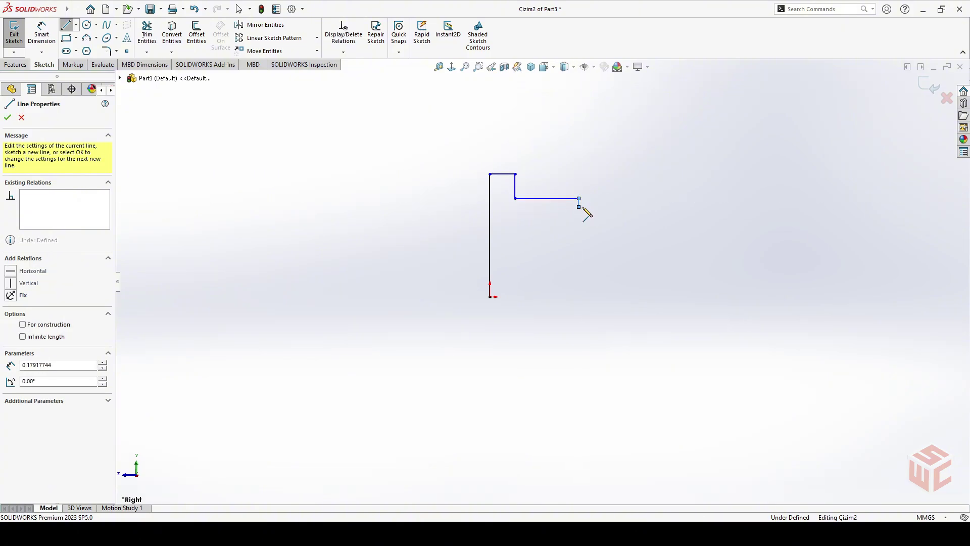
left_click(579, 207)
left_click(633, 206)
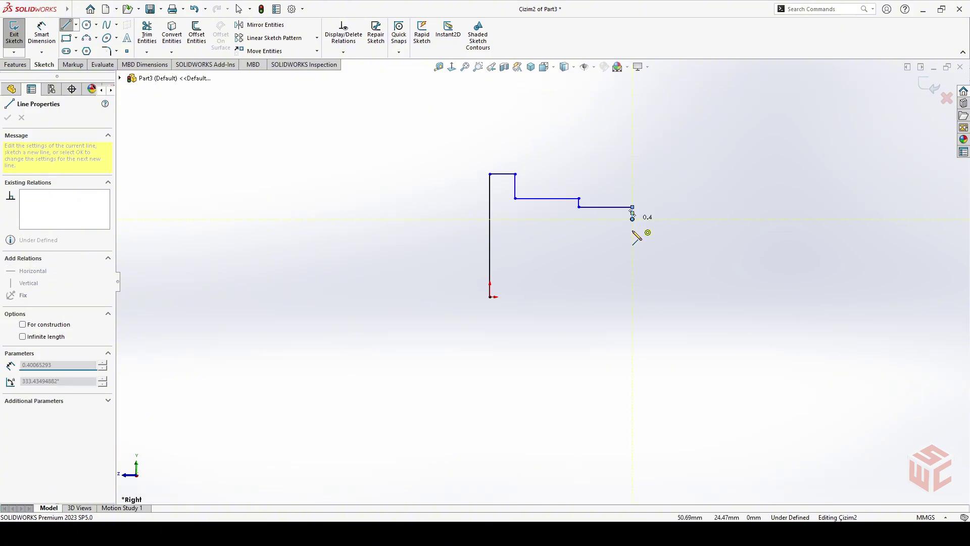
Step: Continue the outline with a concave arc and two lower ledges, then close it with a horizontal base about 110 mm long ending at the origin
left_click(633, 218)
left_click(668, 225)
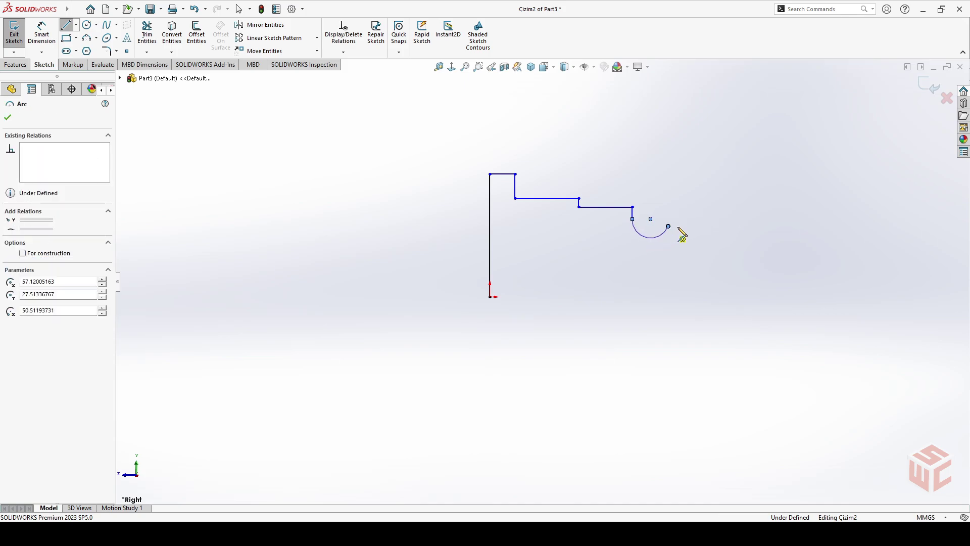
left_click(745, 226)
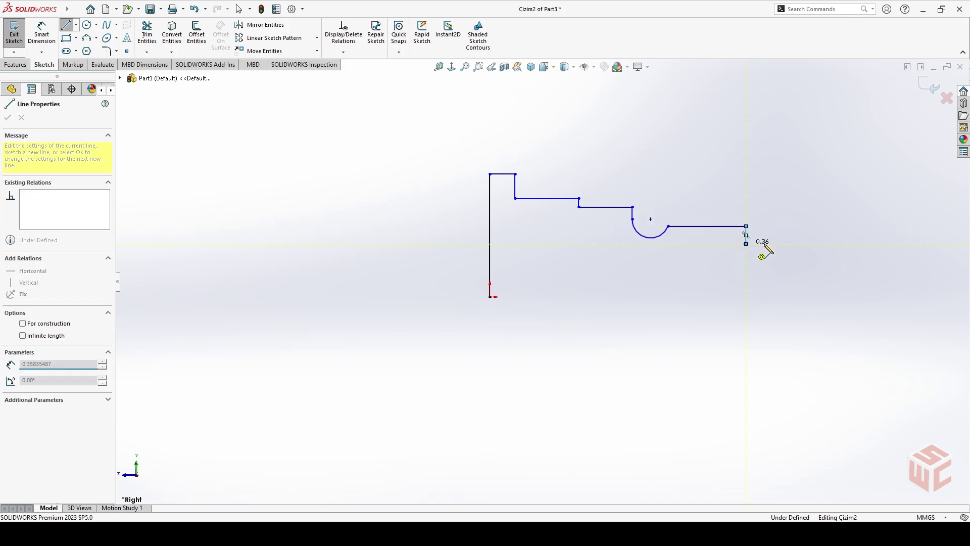
left_click(800, 243)
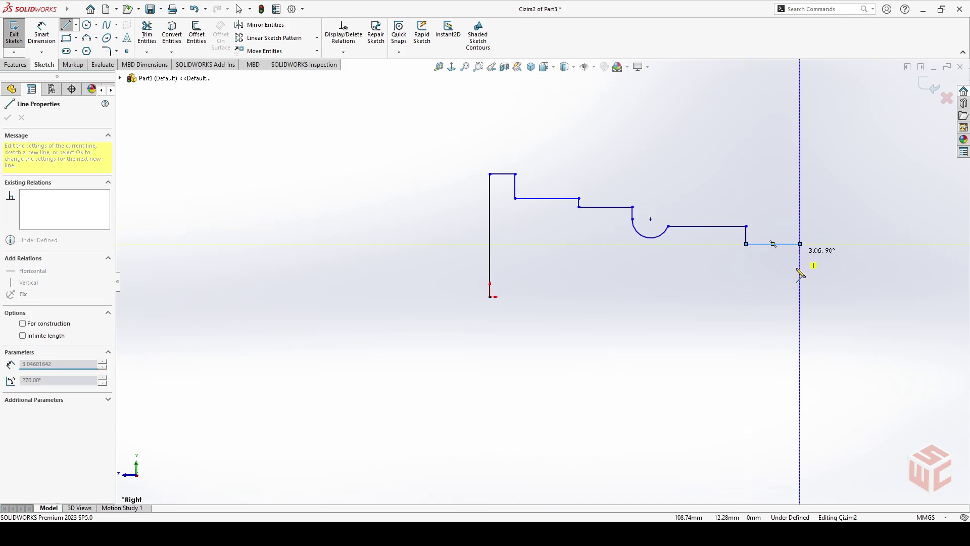
left_click(799, 296)
left_click(489, 296)
right_click(539, 315)
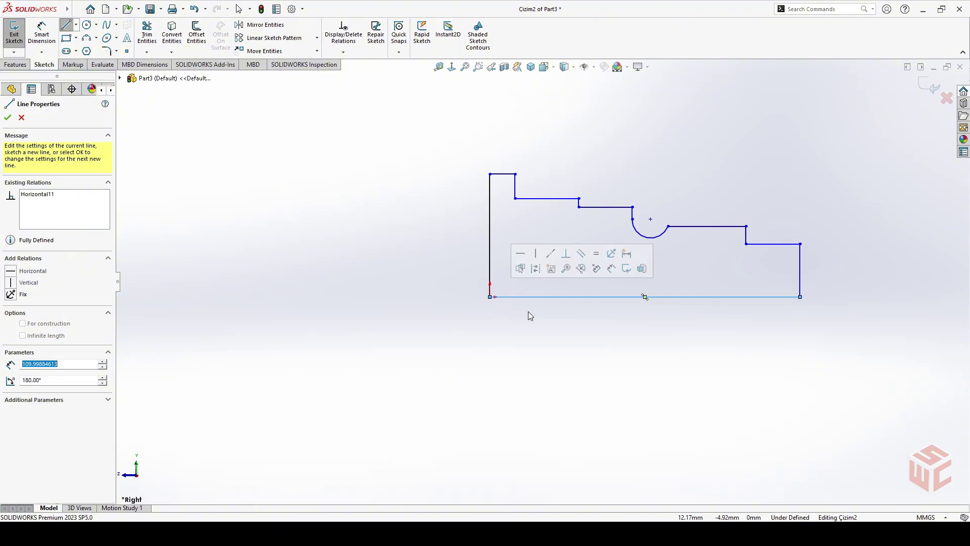
left_click(562, 321)
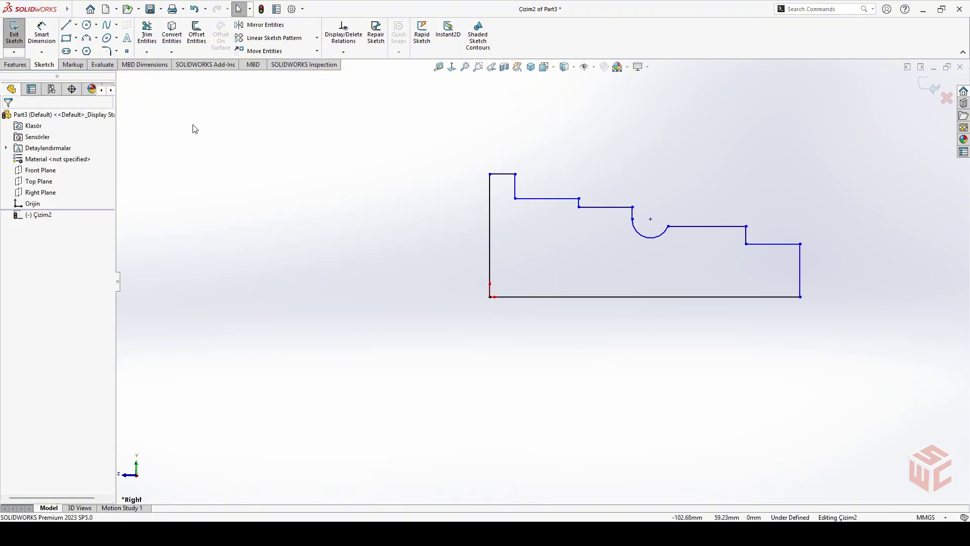
Step: Dimension the tall vertical edge at the origin to 45 mm
left_click(54, 33)
left_click(490, 252)
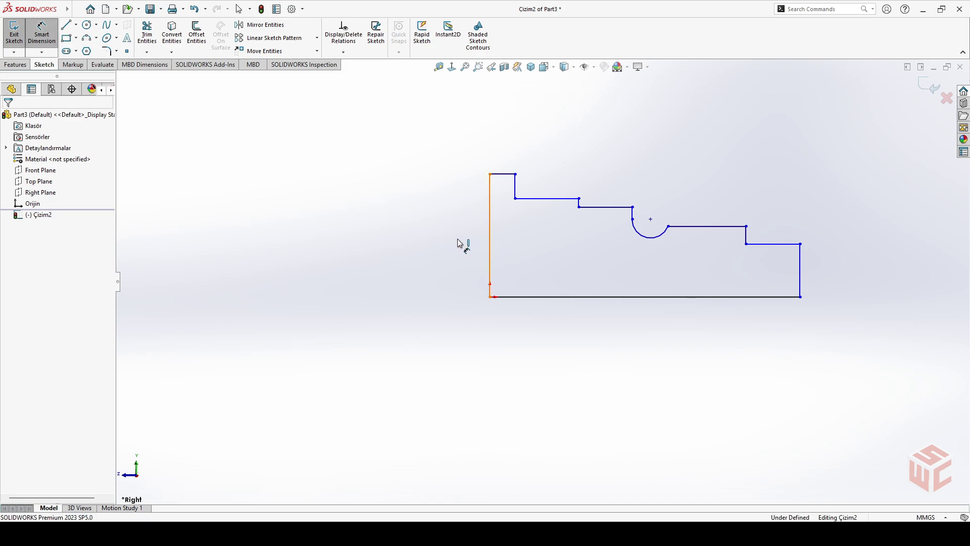
left_click(410, 243)
type("45")
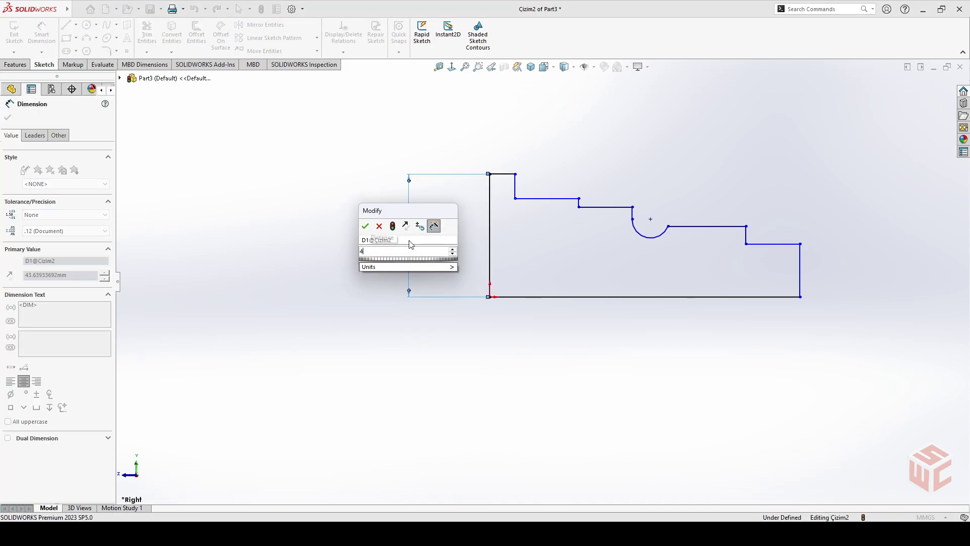
key("Return")
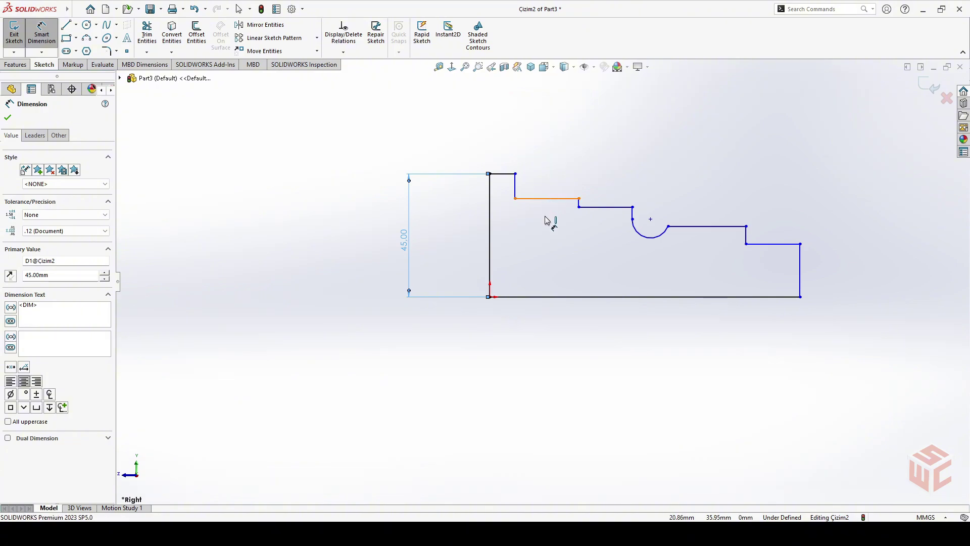
Step: Dimension the height of the second ledge above the base line to 39 mm
left_click(546, 198)
left_click(556, 297)
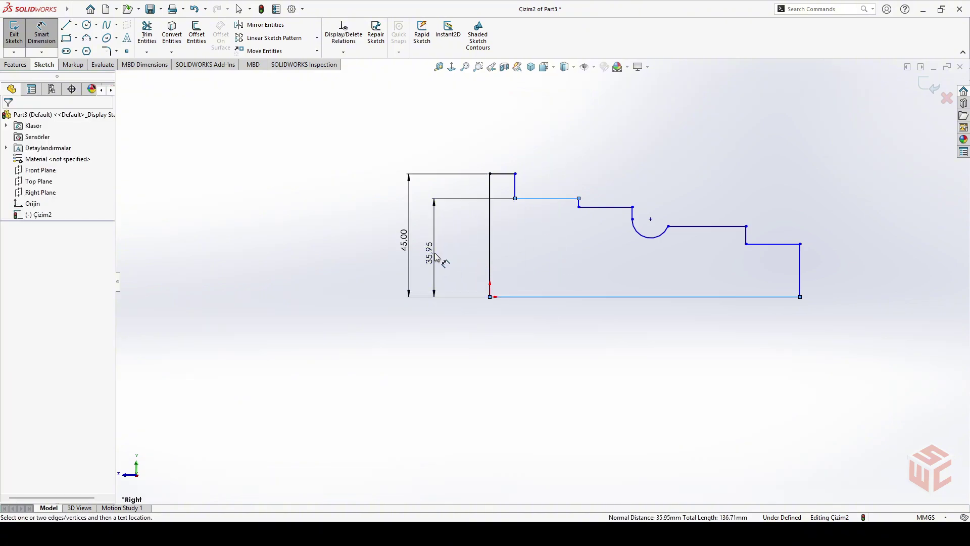
left_click(440, 255)
type("39")
key("Return")
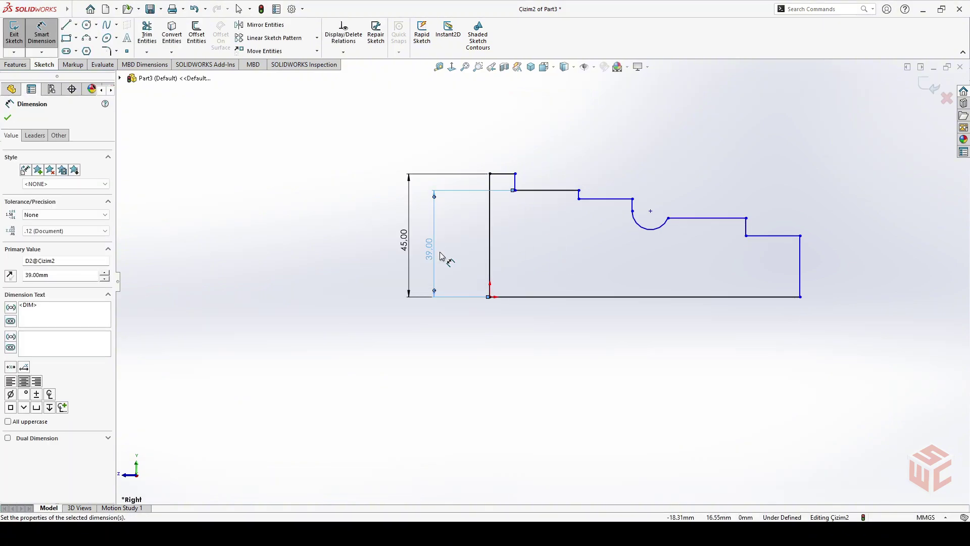
Step: Dimension the height of the third ledge, just before the arc, above the base line to 38 mm
left_click(606, 200)
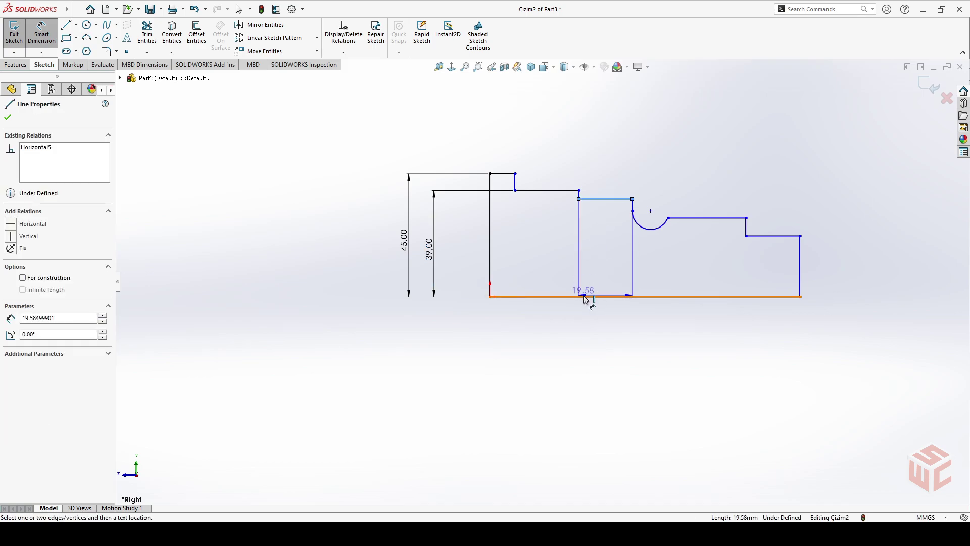
left_click(586, 297)
left_click(466, 260)
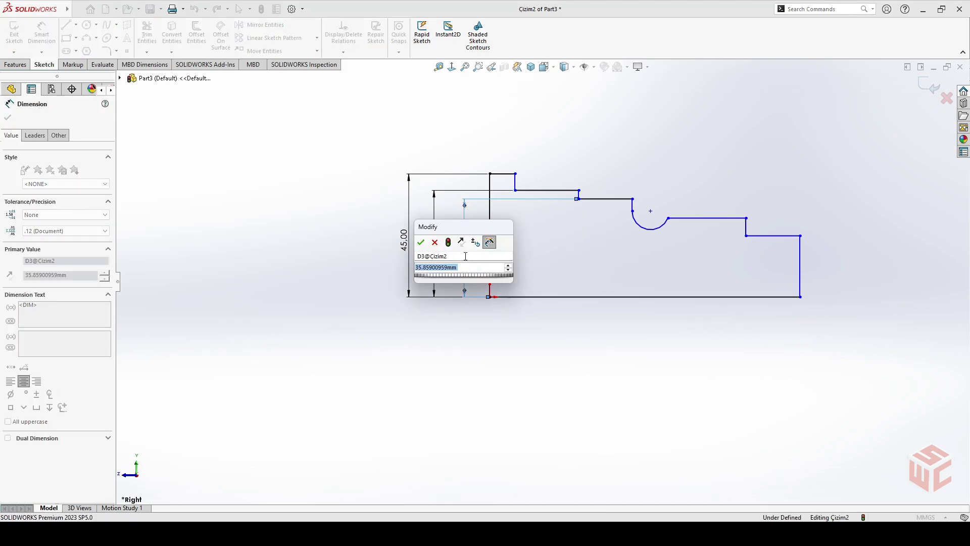
type("38")
key("Return")
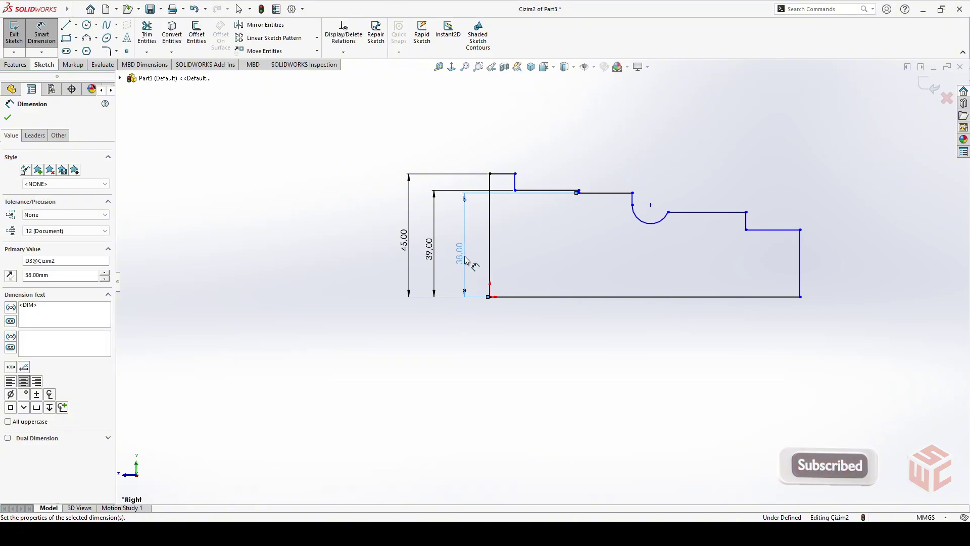
Step: Dimension the overall length of the profile's base line to 163 mm
left_click(641, 297)
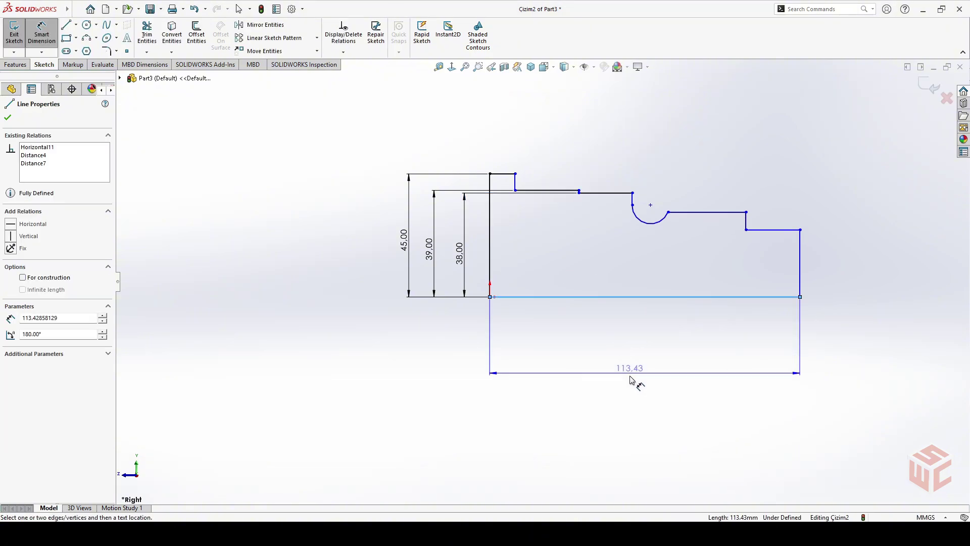
left_click(631, 407)
type("163")
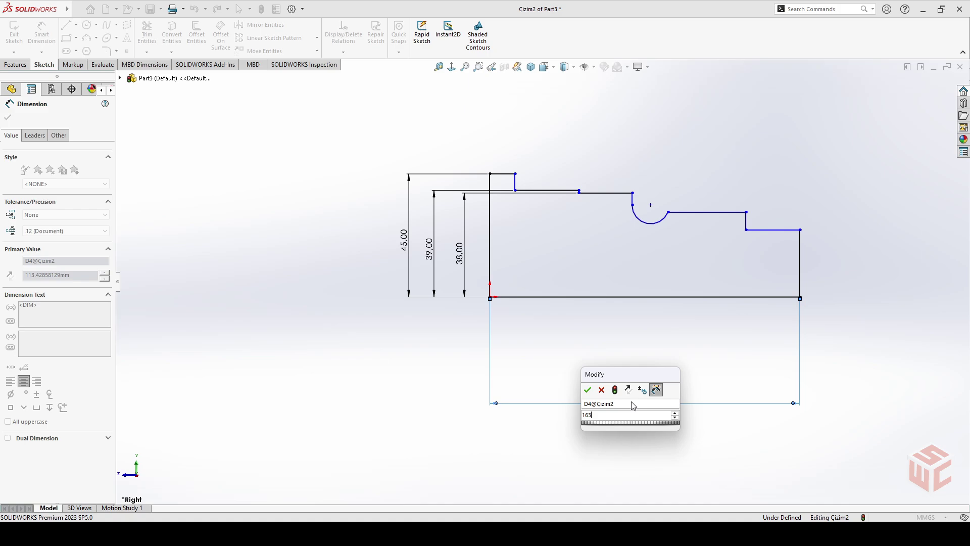
key("Return")
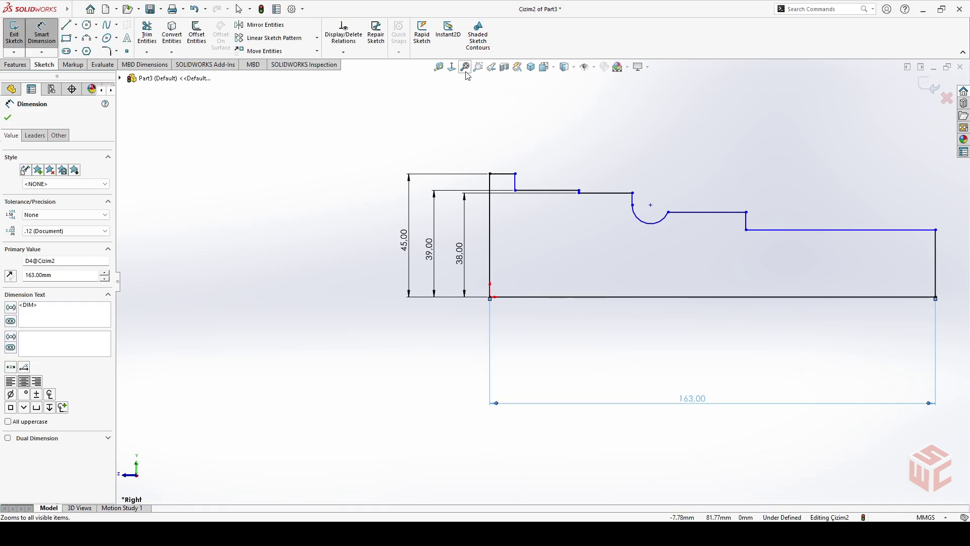
Step: Dimension the length of the lowest ledge, at the end opposite the origin, to 32 mm
left_click(465, 67)
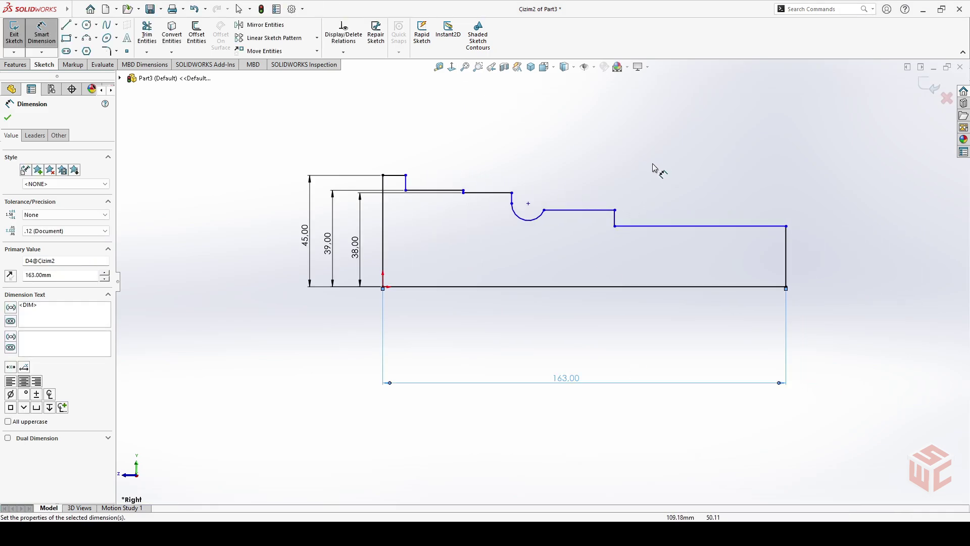
scroll(652, 167, "down", 1)
left_click(692, 246)
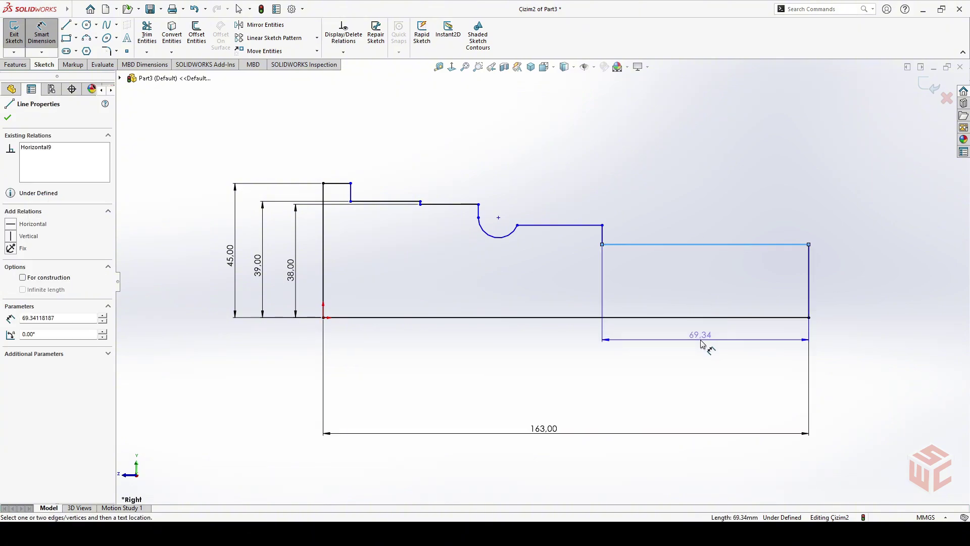
left_click(702, 343)
type("32")
key("Return")
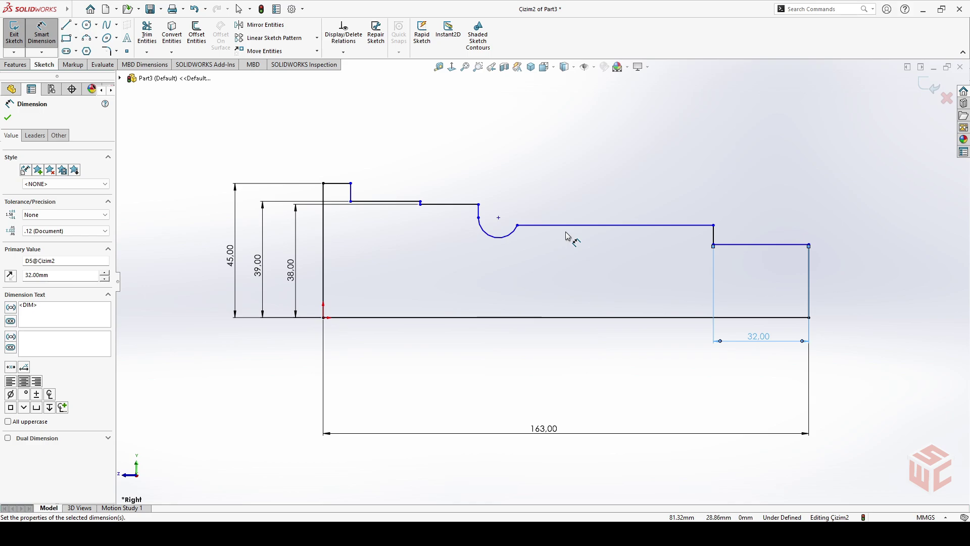
Step: Dimension the distance from the start point of the third ledge to the far vertical end edge to 112 mm
left_click(420, 204)
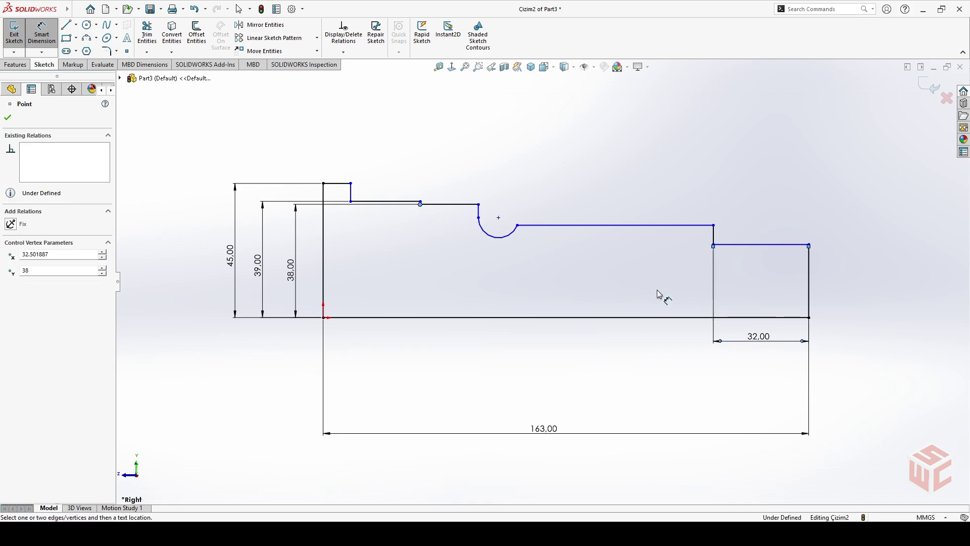
left_click(810, 306)
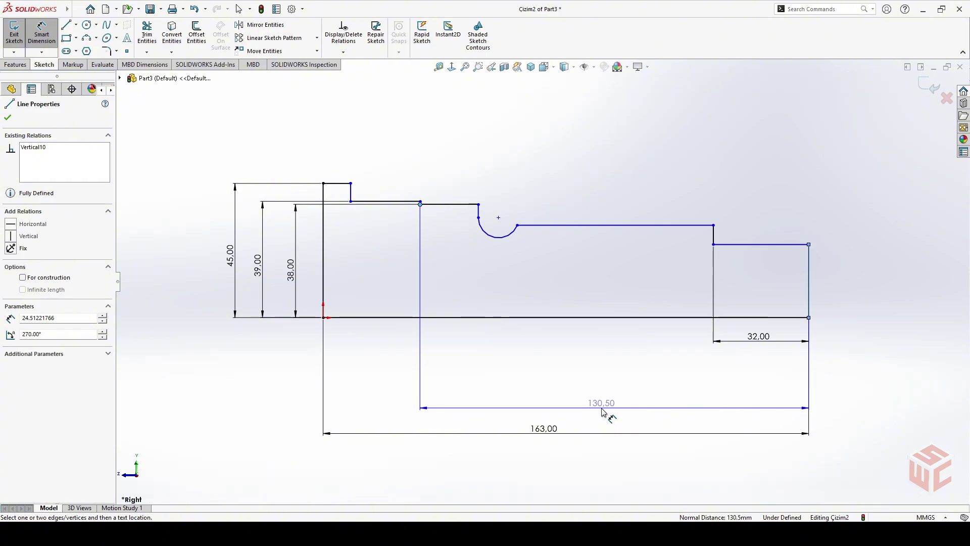
left_click(598, 411)
type("112")
key("Return")
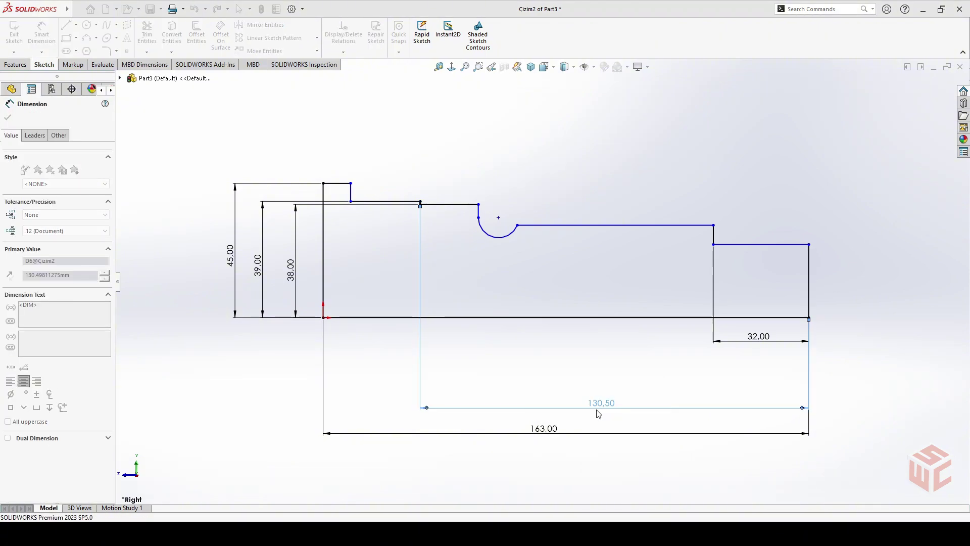
Step: Dimension the distance from the short vertical line leading into the arc to the far end edge to 102 mm
left_click(479, 214)
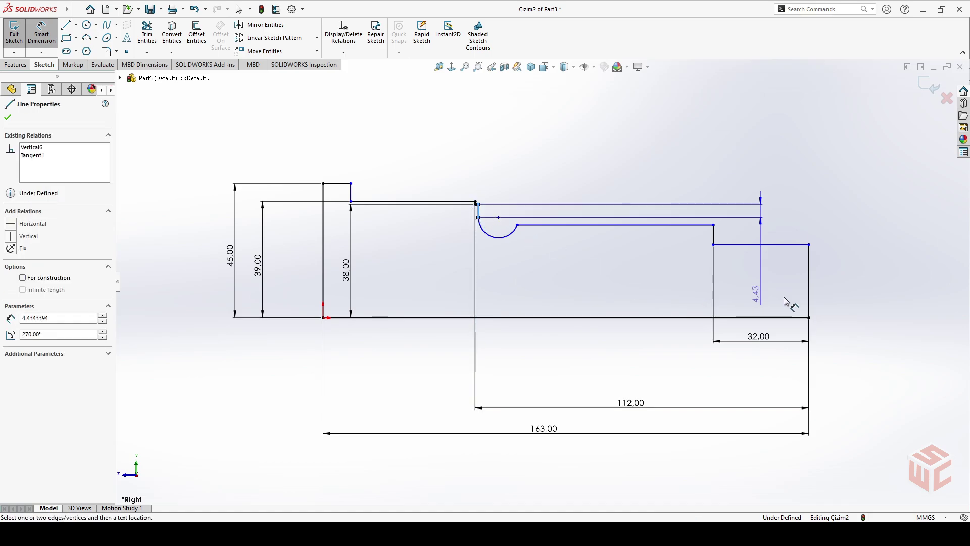
left_click(810, 302)
left_click(659, 388)
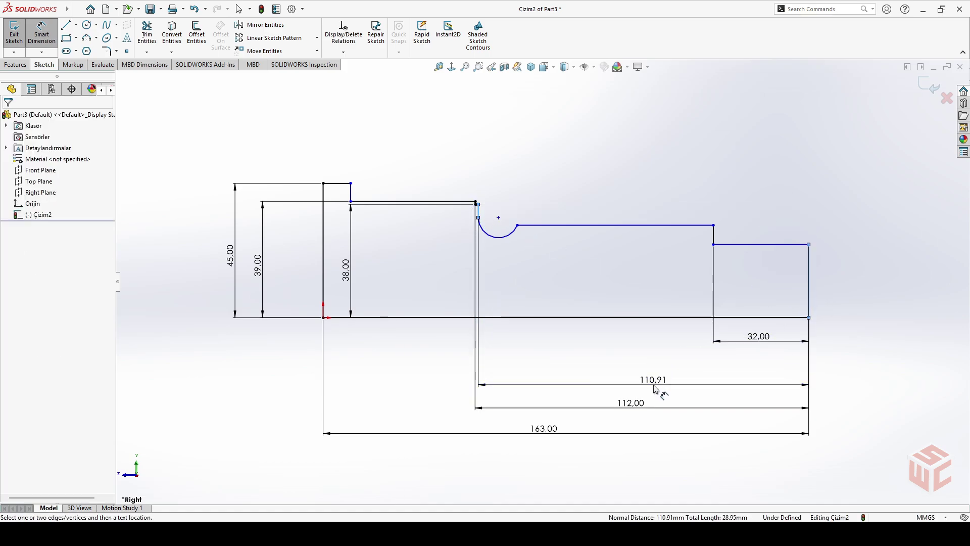
type("102")
key("Return")
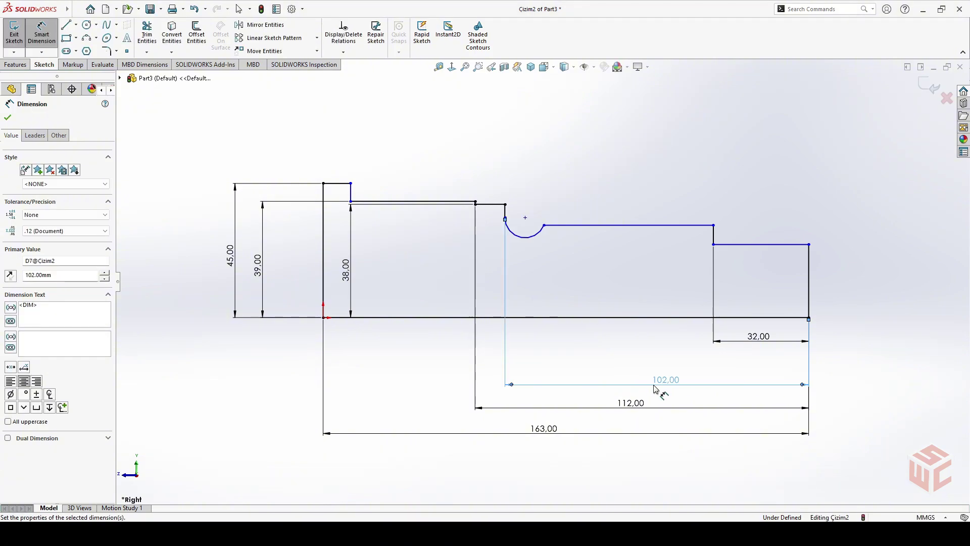
Step: Dimension the distance from the arc's end point, where the fourth ledge starts, to the far end edge to 80 mm
left_click(544, 226)
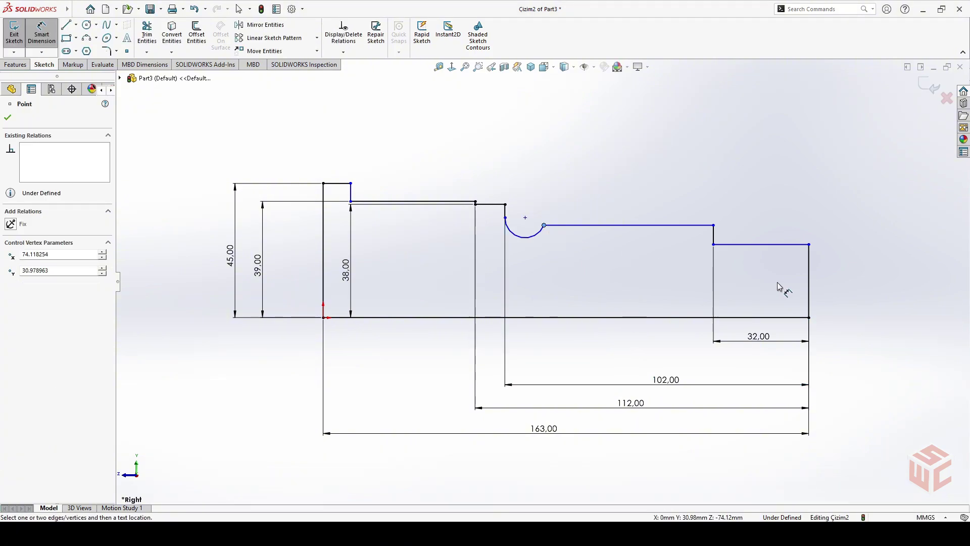
left_click(809, 289)
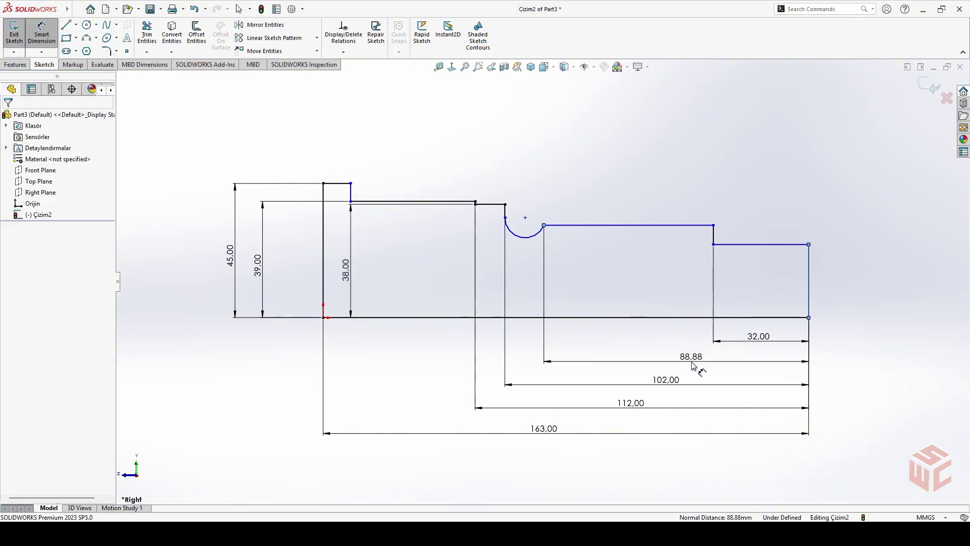
left_click(692, 362)
type("80")
key("Return")
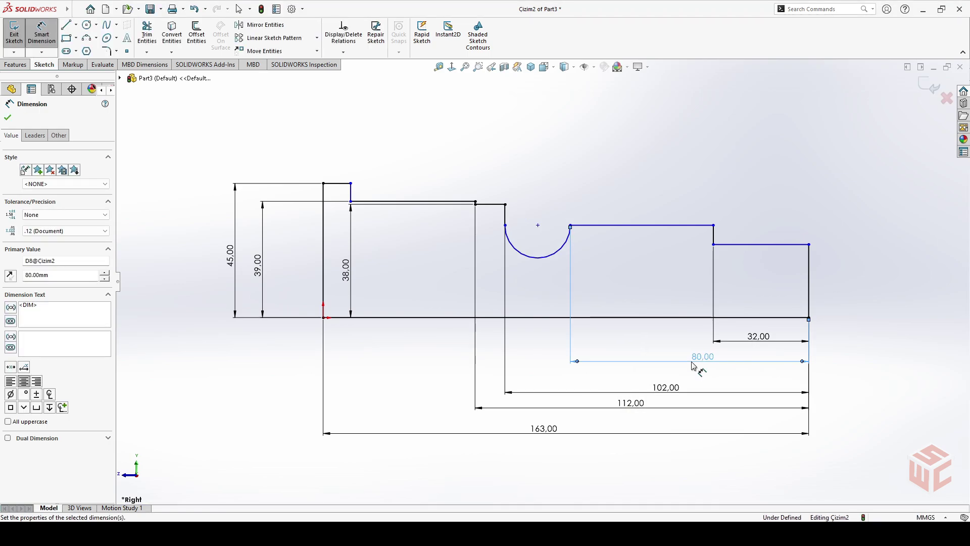
Step: Dimension the height of the vertical end edge farthest from the origin to 32.5 mm
left_click(811, 284)
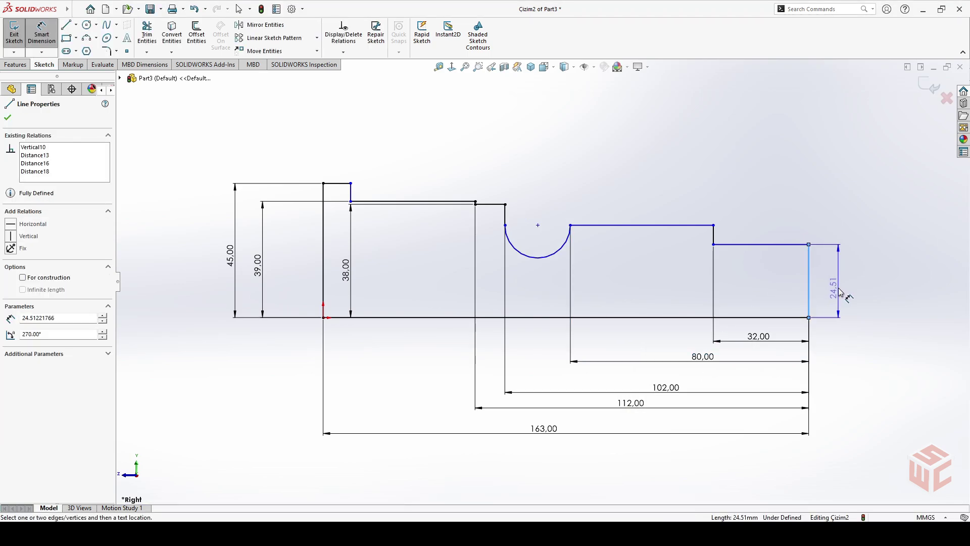
left_click(840, 289)
type("32")
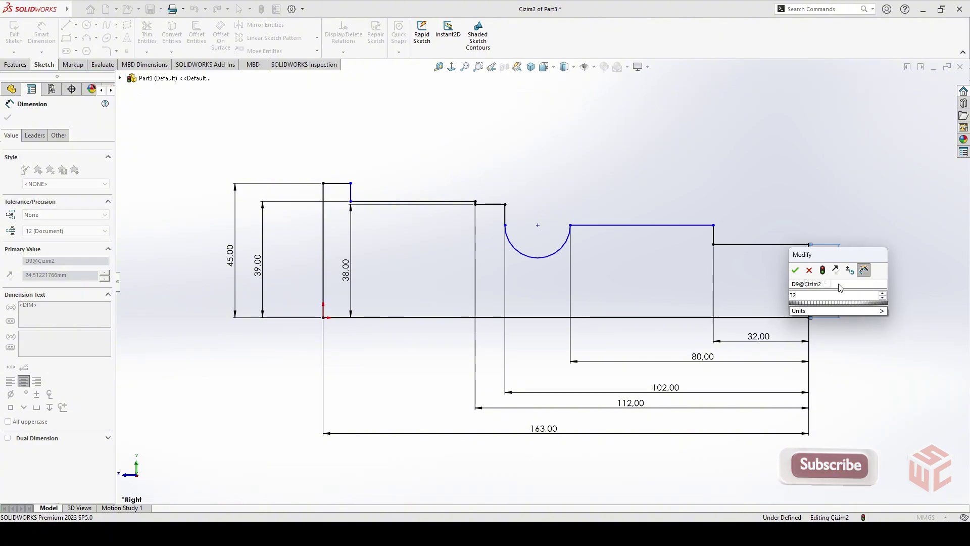
type(".5")
key("Return")
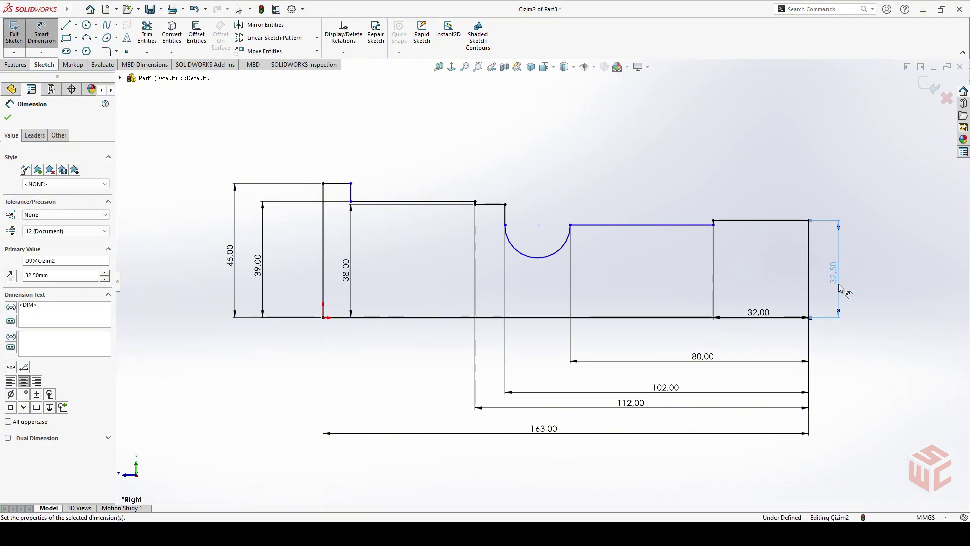
Step: Dimension the height of the fourth ledge, between the arc and the lowest ledge, above the base line to 36 mm
left_click(689, 225)
left_click(676, 317)
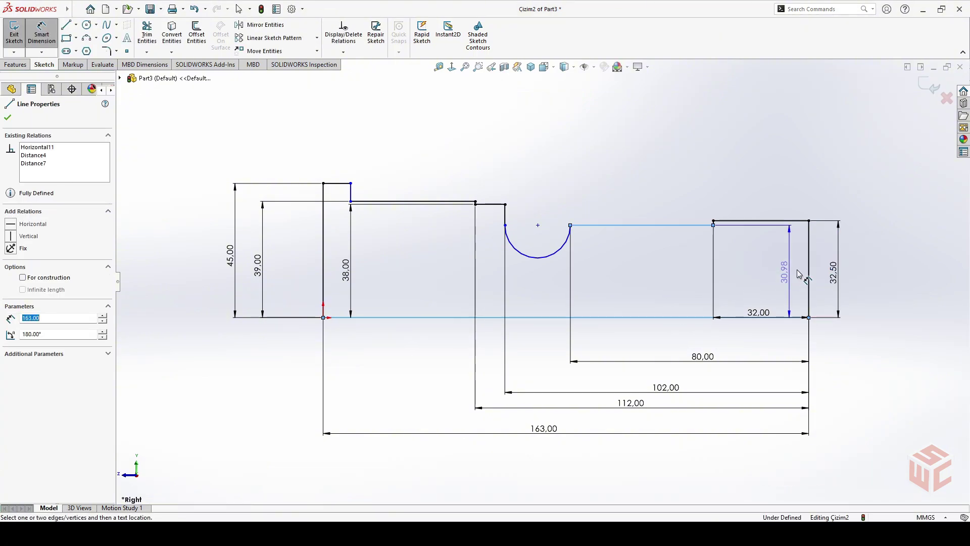
left_click(872, 275)
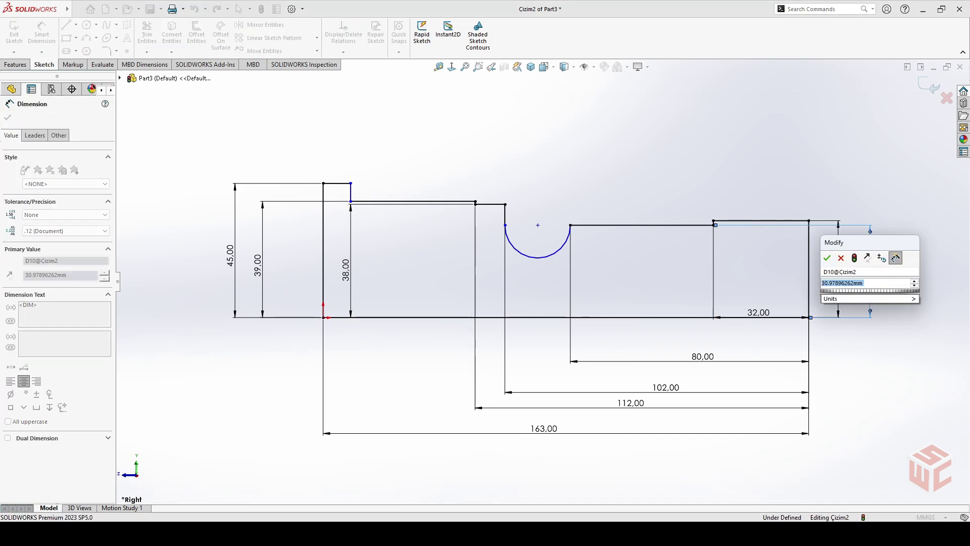
type("36")
key("Return")
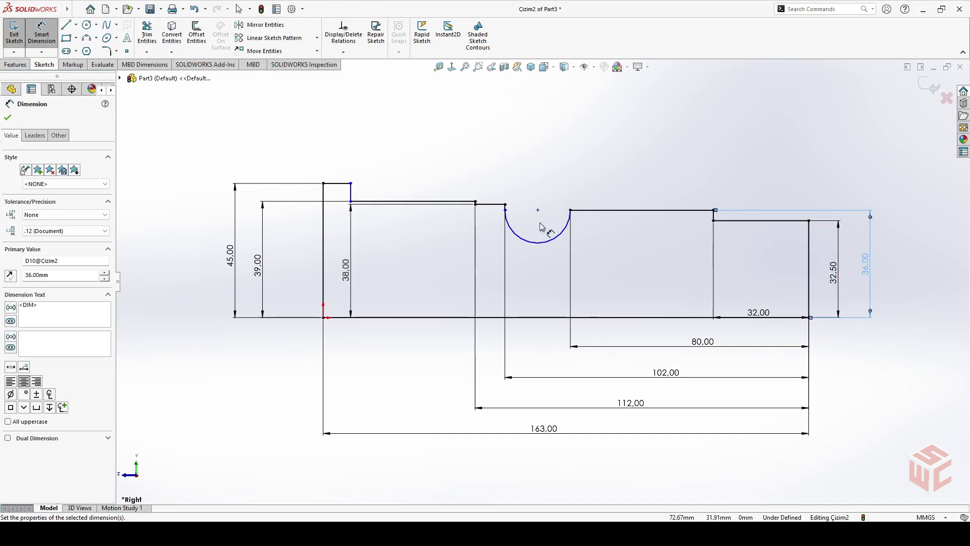
Step: Dimension the concave arc's radius and accept the proposed value
left_click(544, 243)
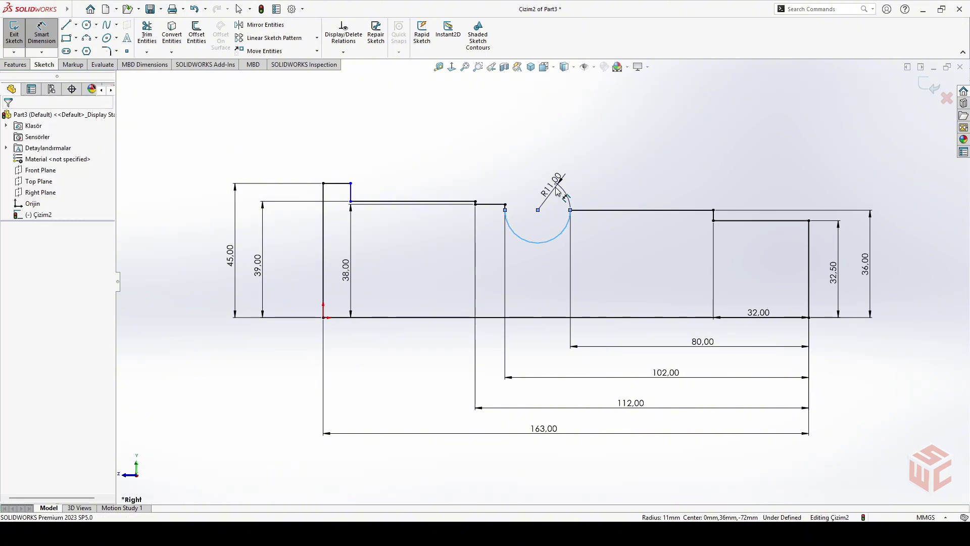
left_click(558, 185)
left_click(512, 173)
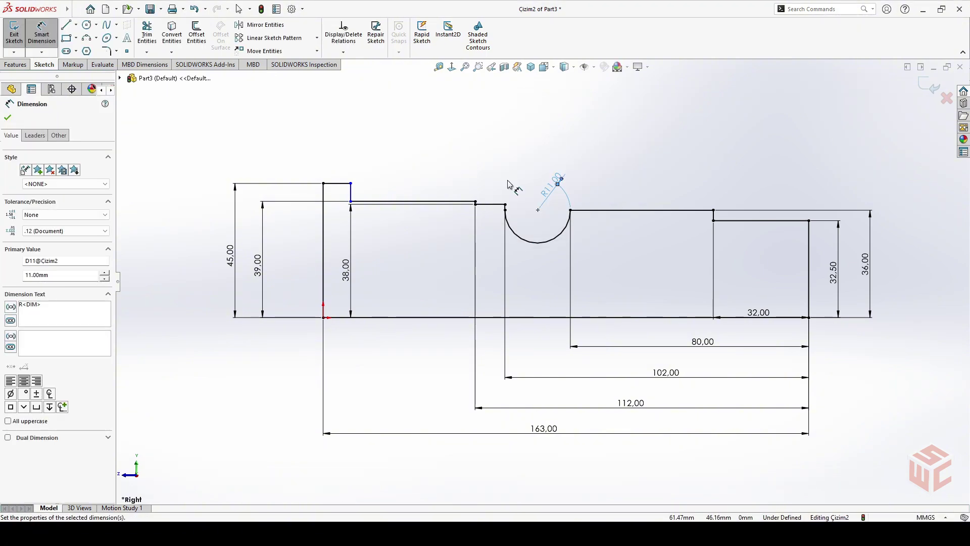
Step: Dimension the length of the highest ledge at the origin end to 5 mm and finish dimensioning
left_click(342, 185)
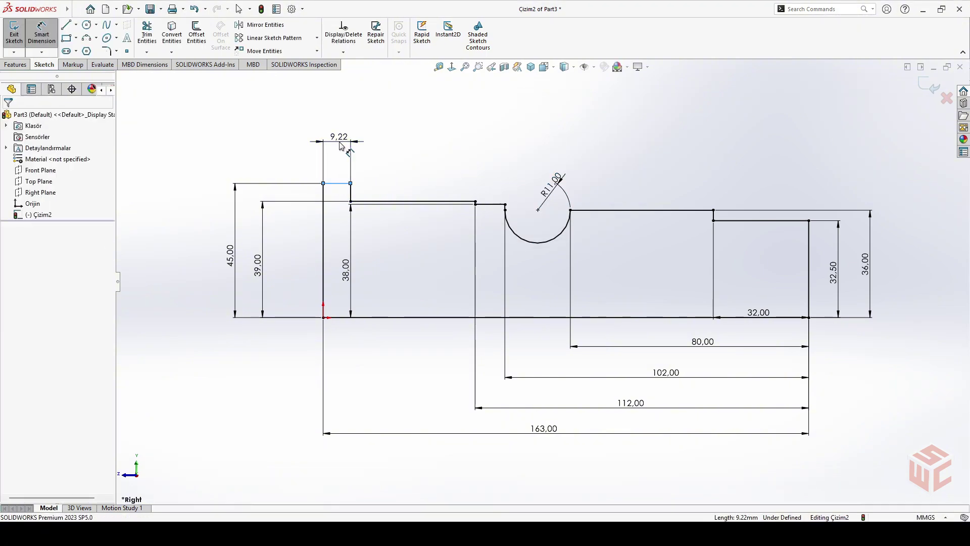
left_click(340, 142)
type("5")
key("Return")
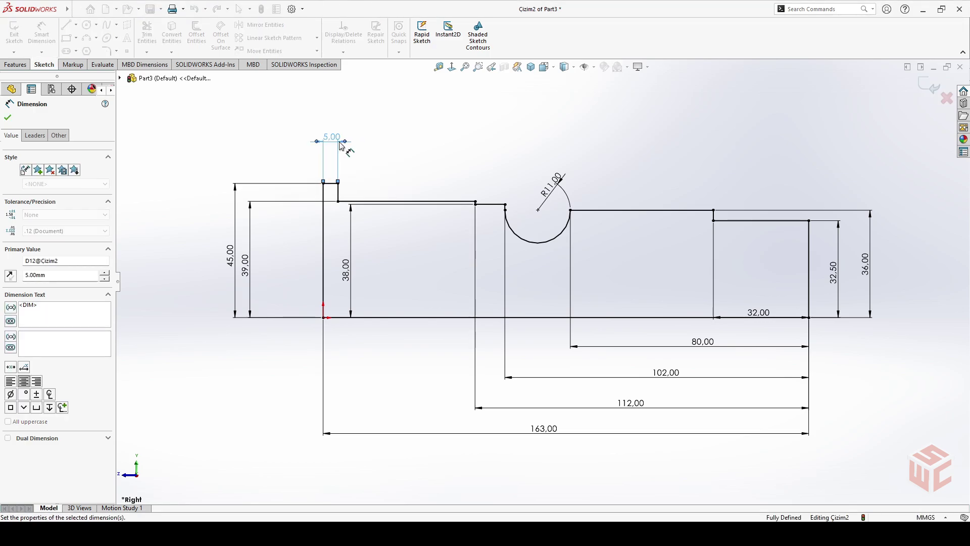
right_click(399, 152)
left_click(420, 181)
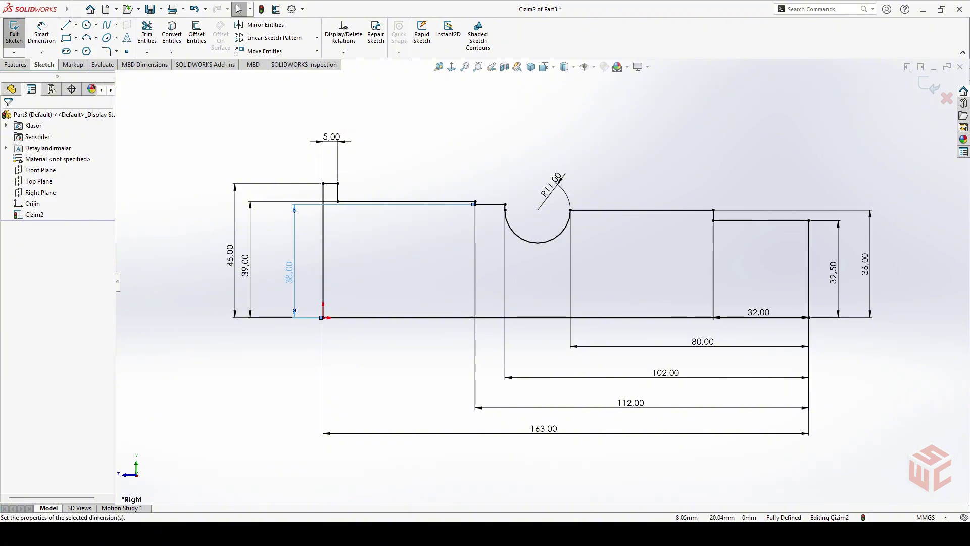
Step: Reposition the height dimensions near the origin and the 5 mm dimension so their labels are clear and evenly spaced
left_click_drag(245, 262, 261, 263)
left_click(194, 218)
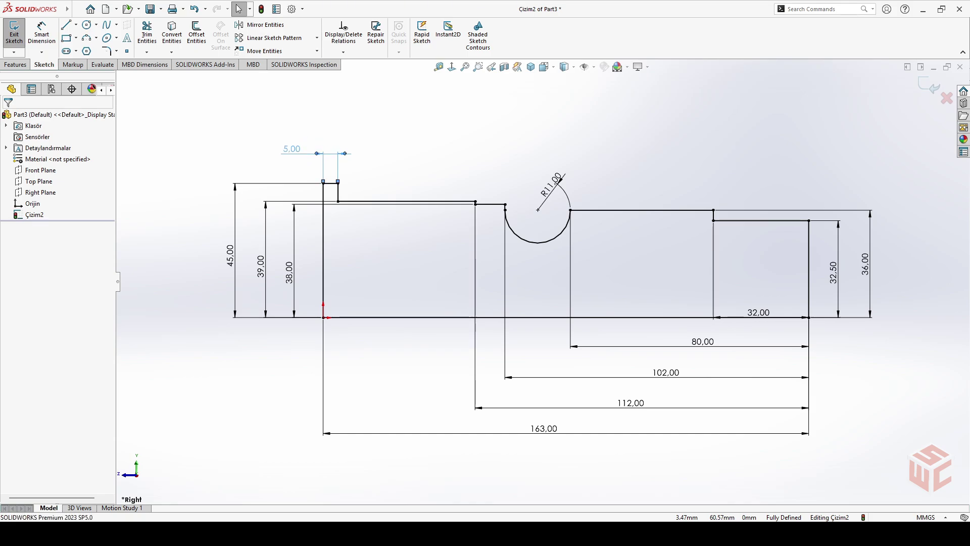
left_click(299, 128)
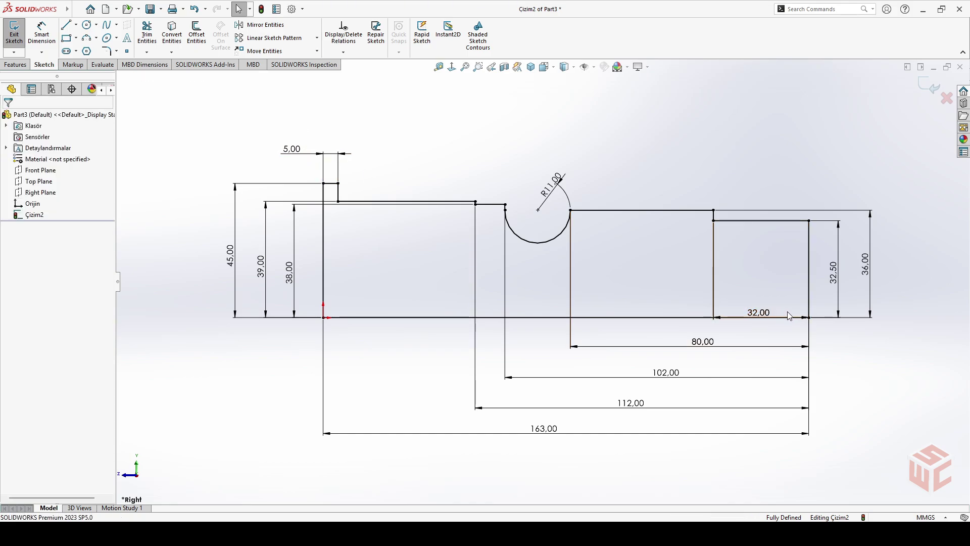
Step: Space out the horizontal dimensions below the profile, moving the 163, 112, 102, 80 and 32 mm labels farther from the base line
left_click_drag(543, 429, 547, 446)
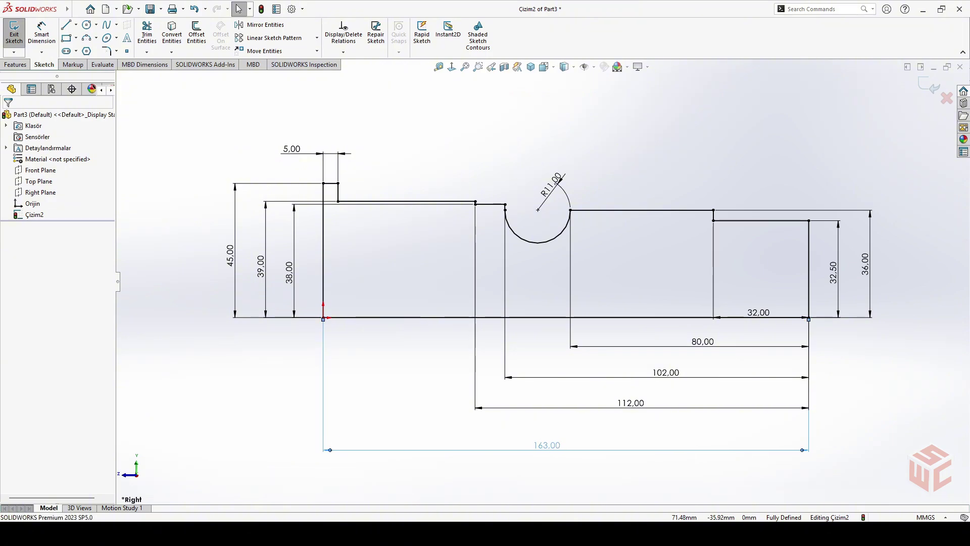
left_click_drag(644, 407, 632, 424)
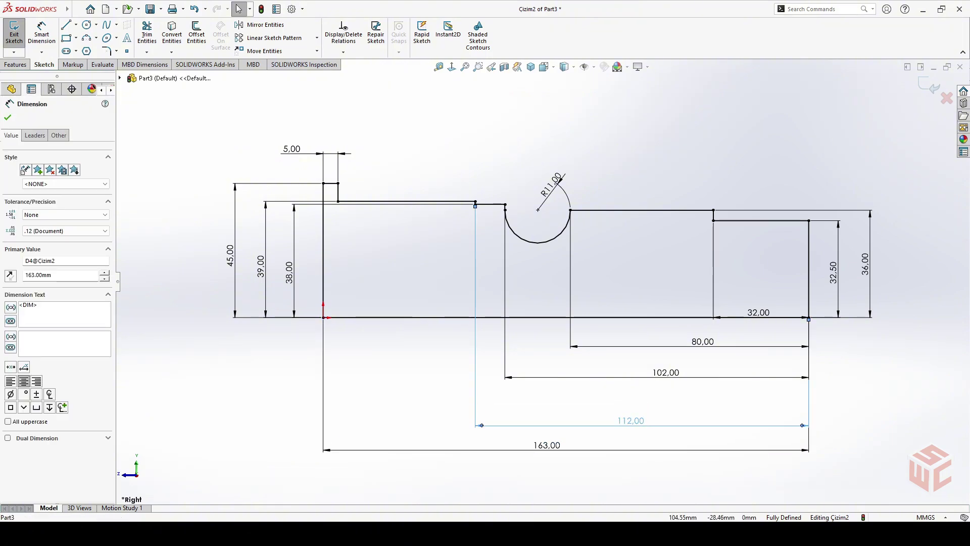
left_click_drag(665, 372, 668, 395)
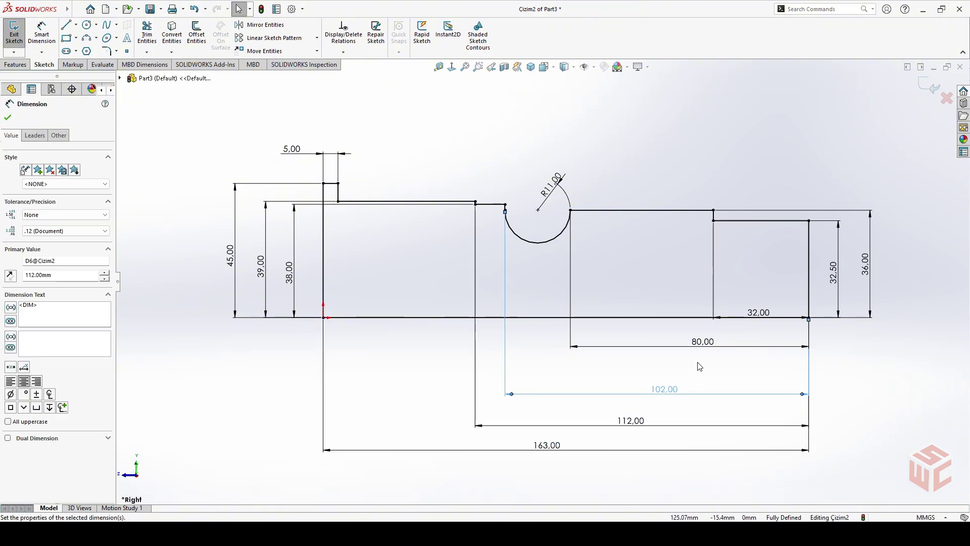
left_click_drag(702, 344, 711, 365)
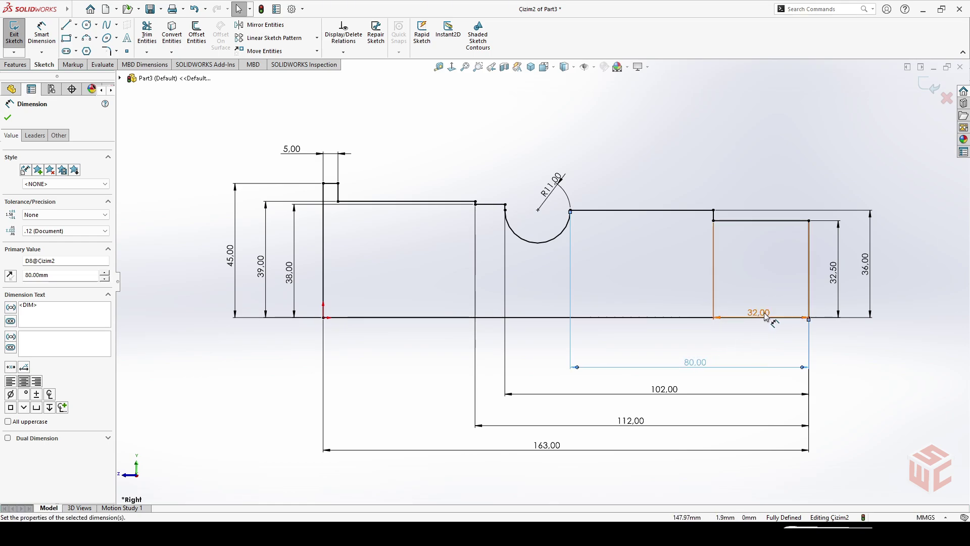
left_click_drag(765, 315, 757, 339)
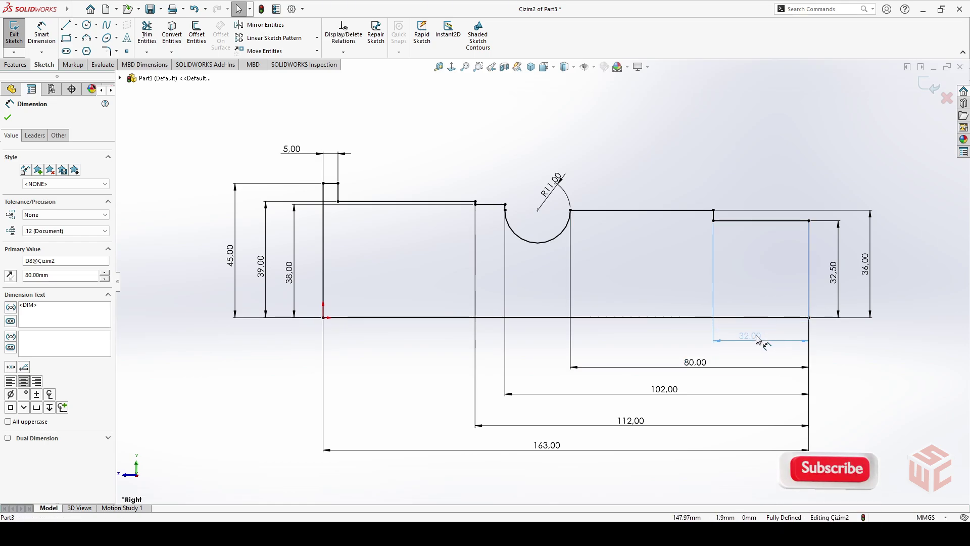
left_click(831, 349)
Step: Revolve the profile 360 degrees about its long base line into a solid body
left_click(20, 65)
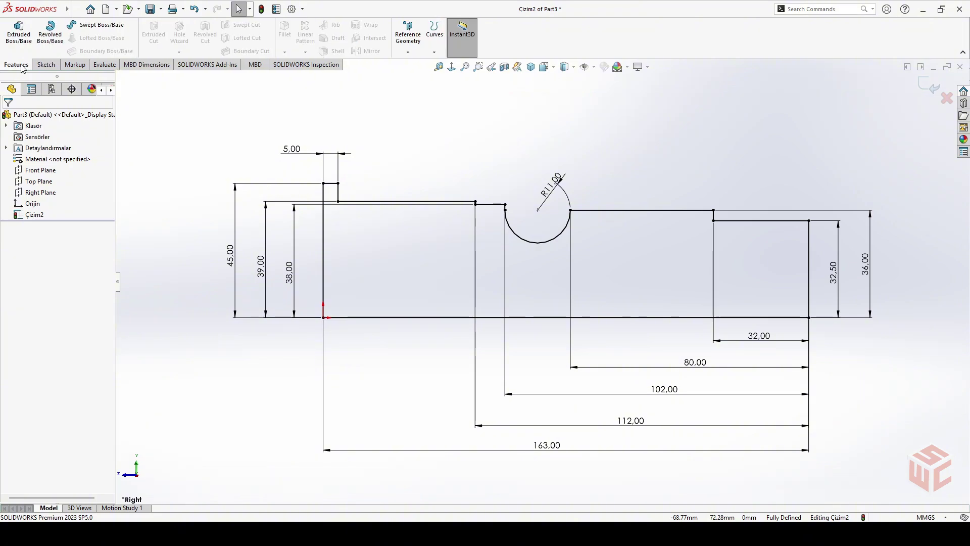
left_click(50, 35)
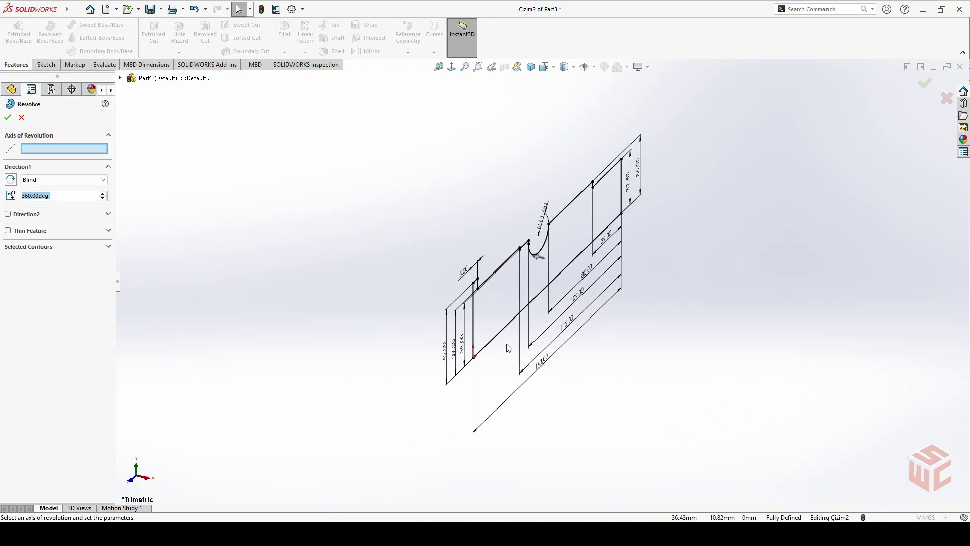
left_click(500, 332)
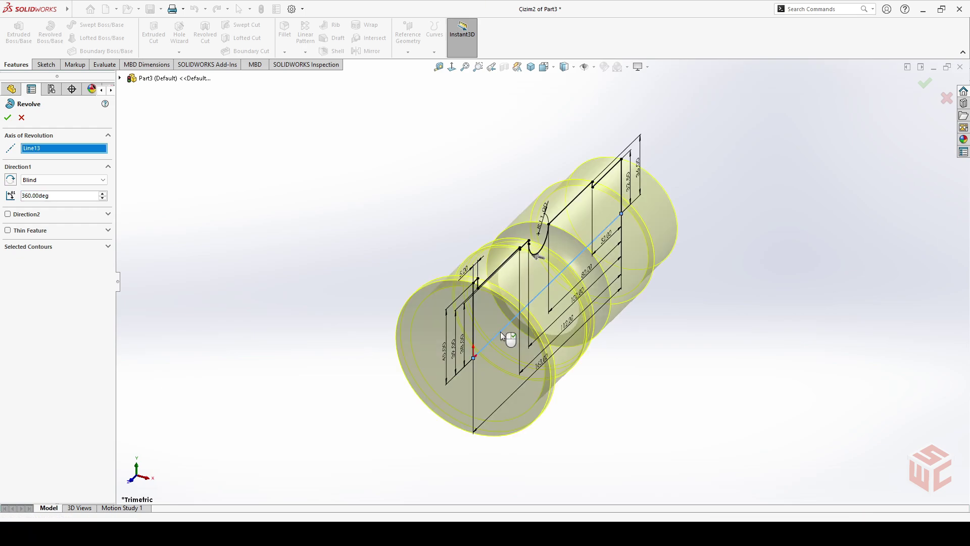
key("Return")
Step: Start a sketch on the revolved body's larger flat end face and view it straight on
mouse_move(677, 354)
middle_mouse_down()
mouse_move(658, 310)
mouse_move(584, 288)
mouse_move(634, 295)
mouse_move(555, 296)
middle_mouse_up()
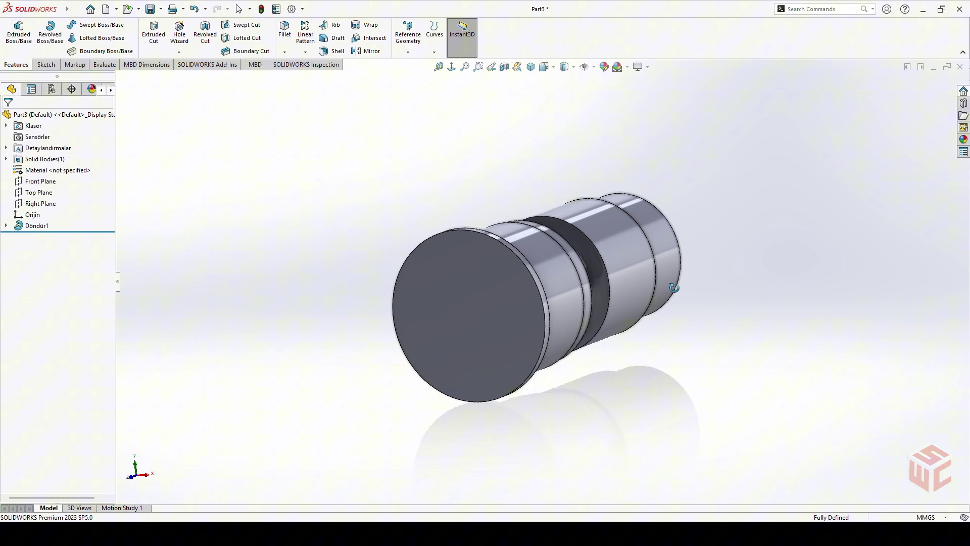
left_click(493, 292)
left_click(536, 264)
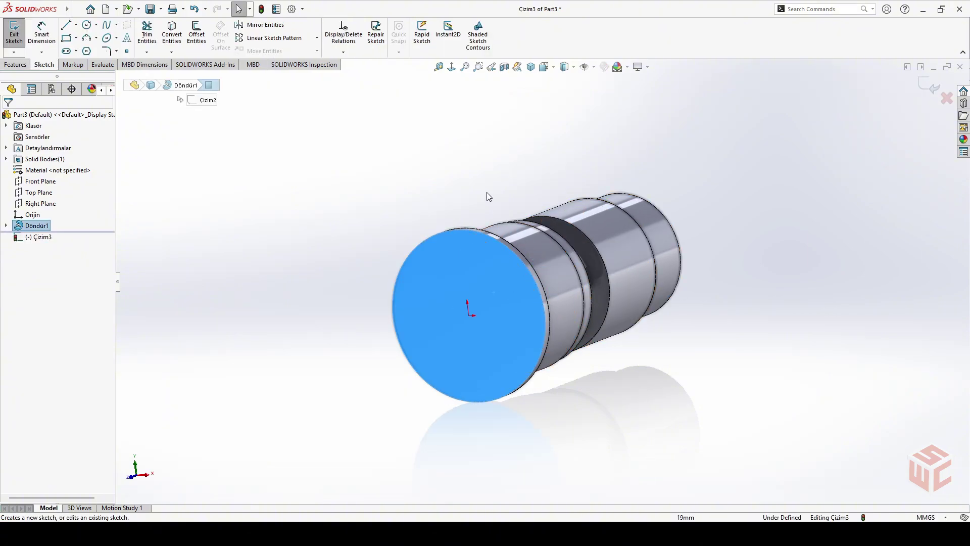
left_click(451, 67)
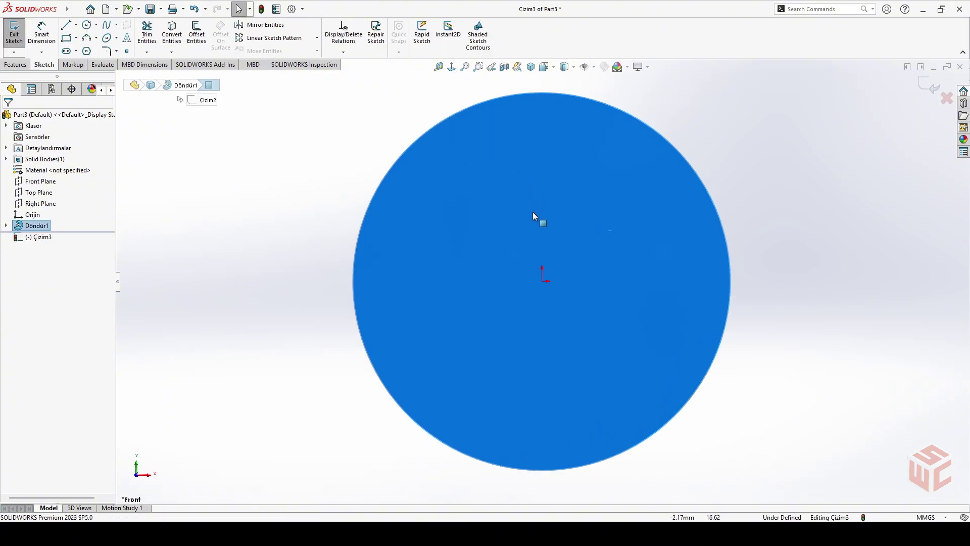
Step: Draw two concentric circles centred on the origin, about 37 mm and 103 mm in diameter
left_click(86, 24)
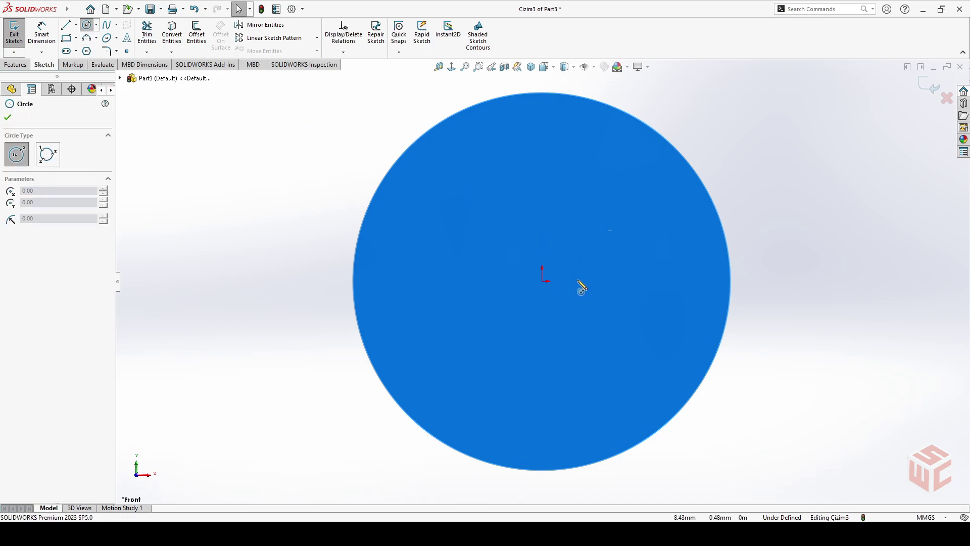
left_click_drag(542, 281, 608, 241)
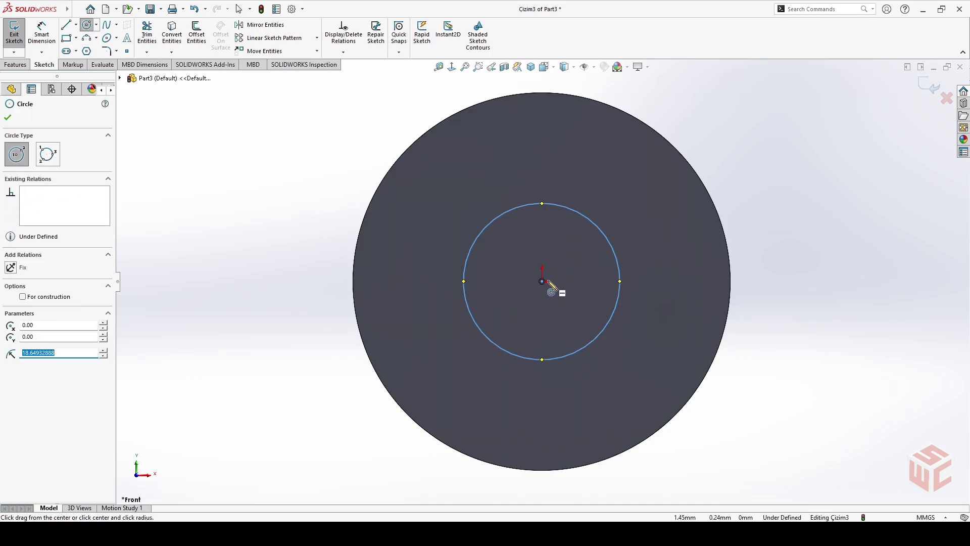
left_click_drag(542, 282, 744, 203)
Step: Dimension the inner circle's diameter to 100 mm
left_click(42, 32)
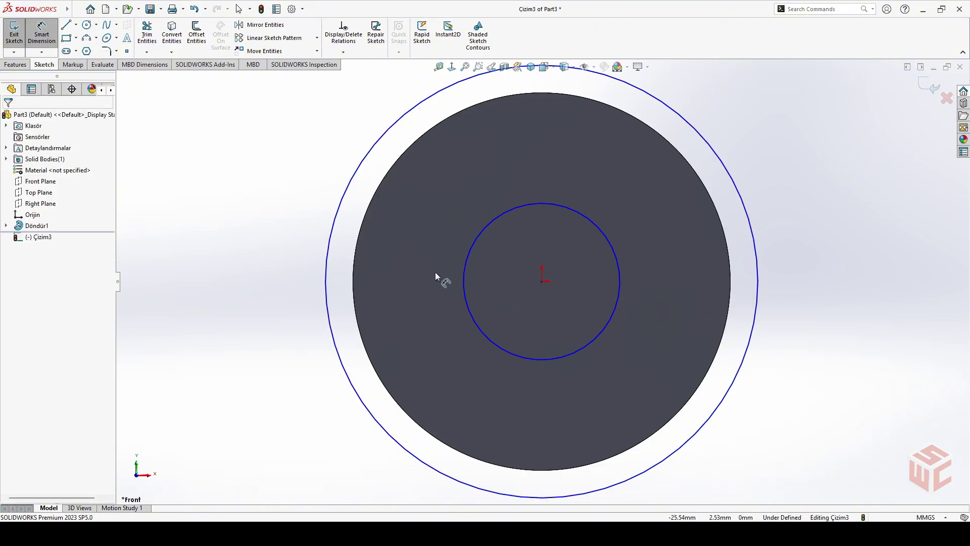
left_click(462, 280)
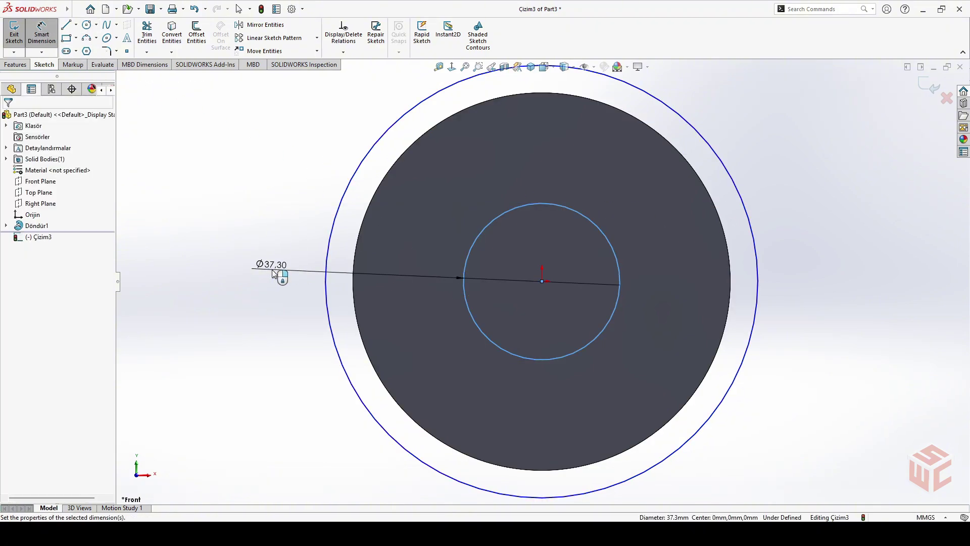
left_click(273, 273)
type("100")
key("Return")
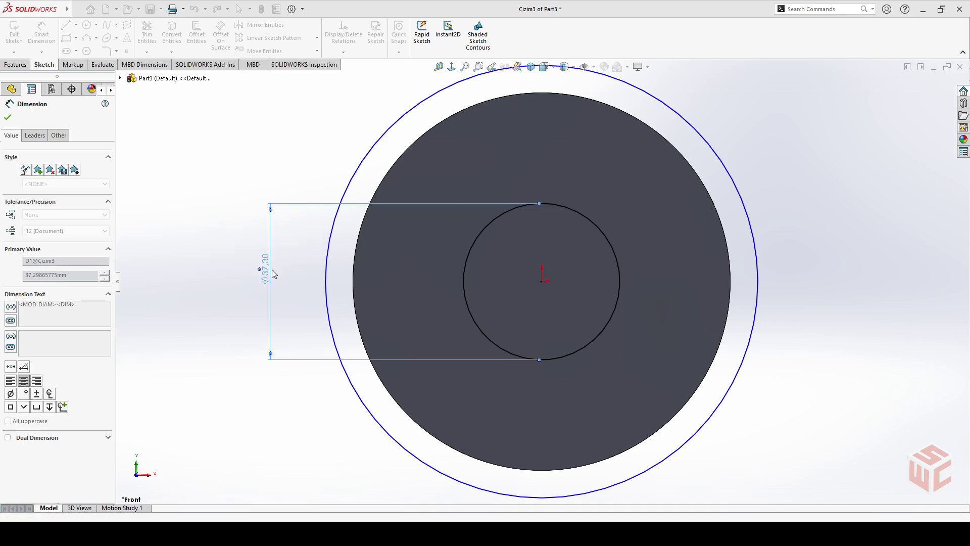
Step: Dimension the outer circle's diameter to 170 mm and finish dimensioning
left_click(335, 223)
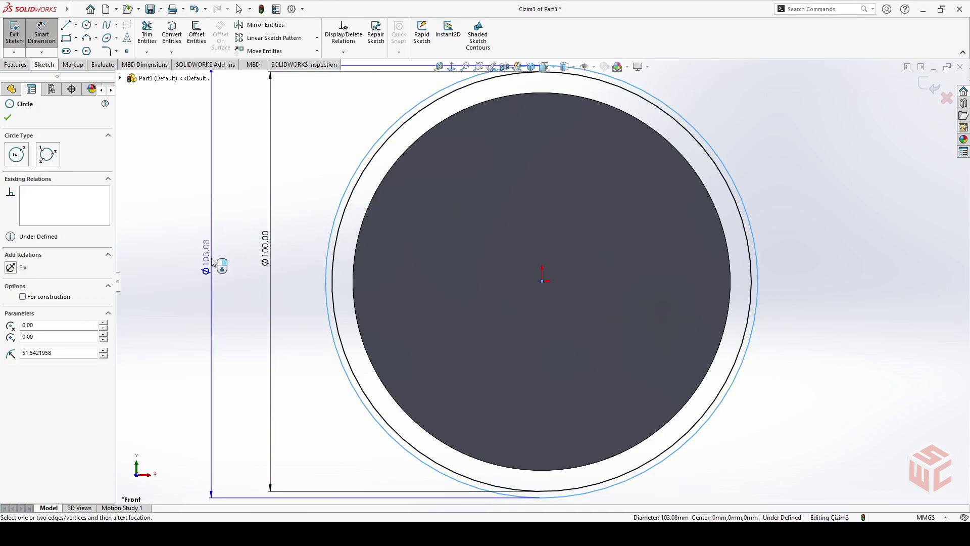
left_click(212, 260)
type("170")
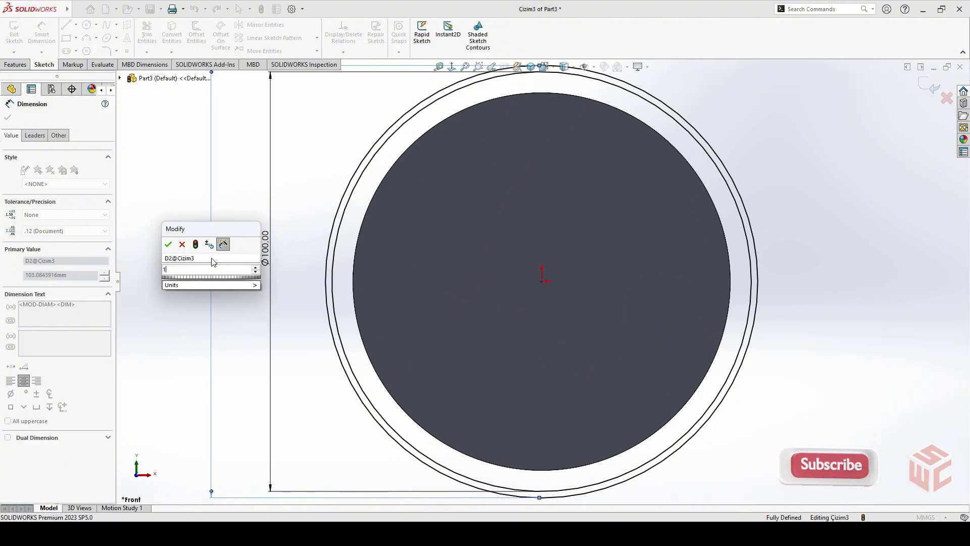
key("Return")
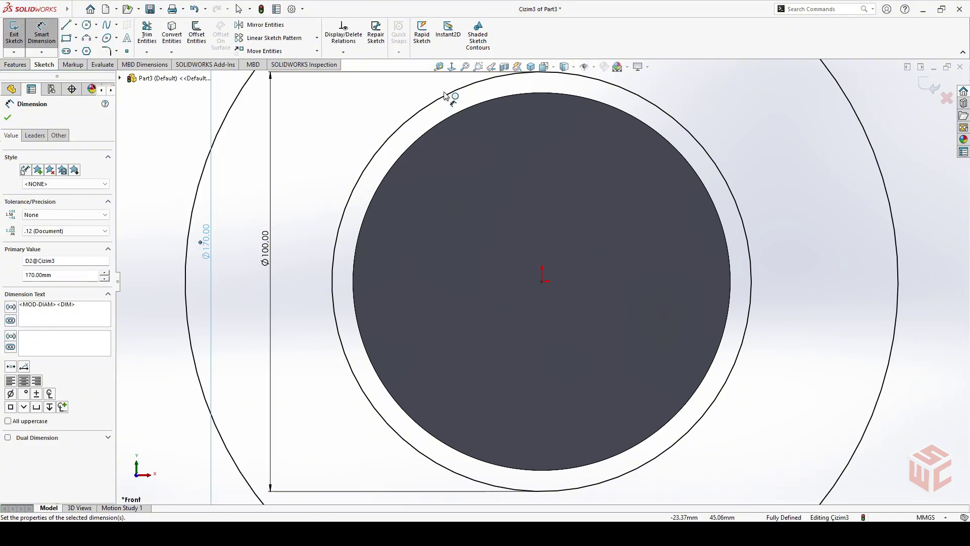
left_click(464, 67)
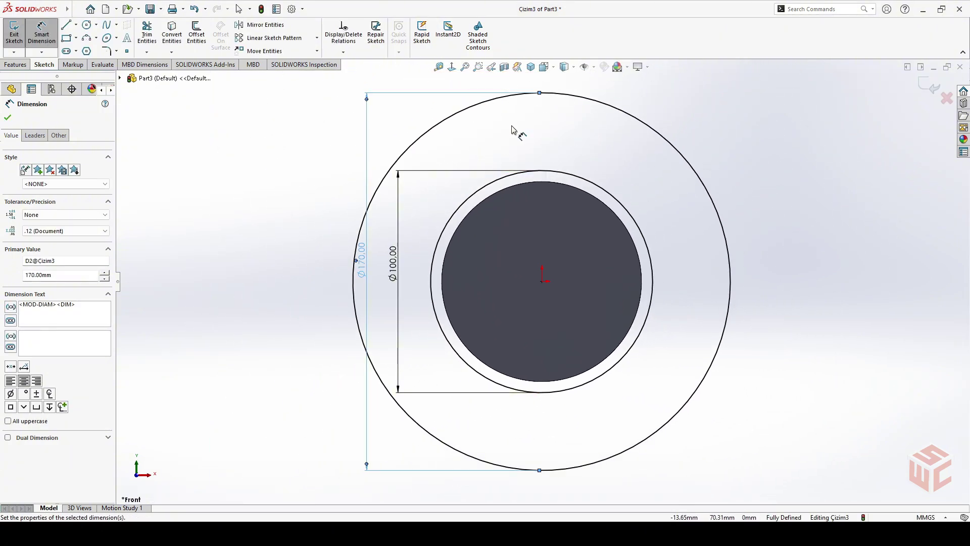
right_click(300, 142)
left_click(322, 183)
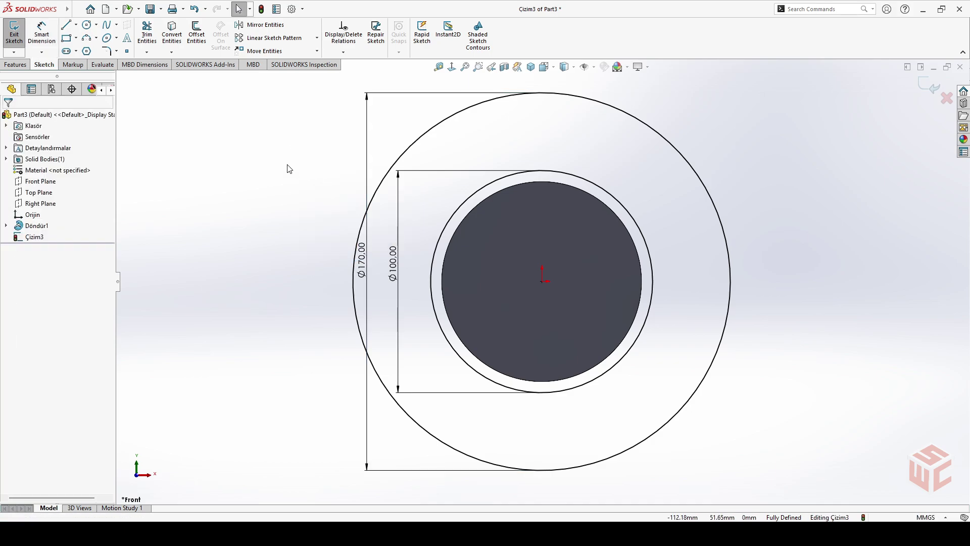
Step: Draw a vertical construction centerline from the origin up to the top of the 170 mm circle
left_click(77, 25)
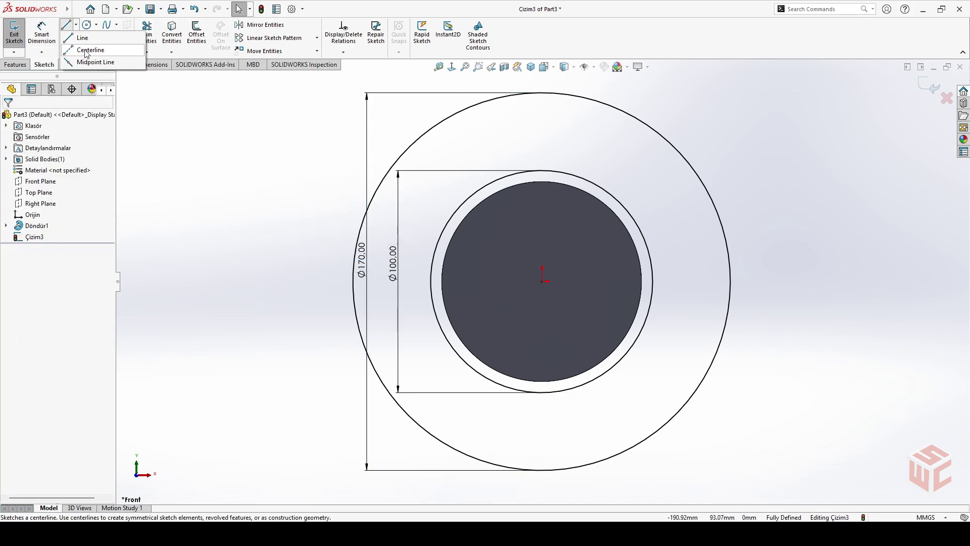
left_click(96, 48)
left_click(543, 282)
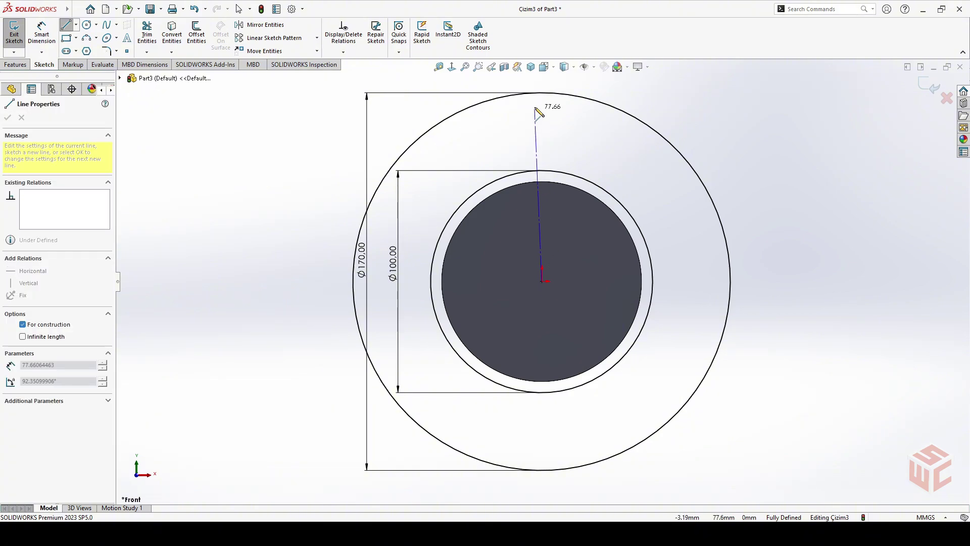
left_click(543, 93)
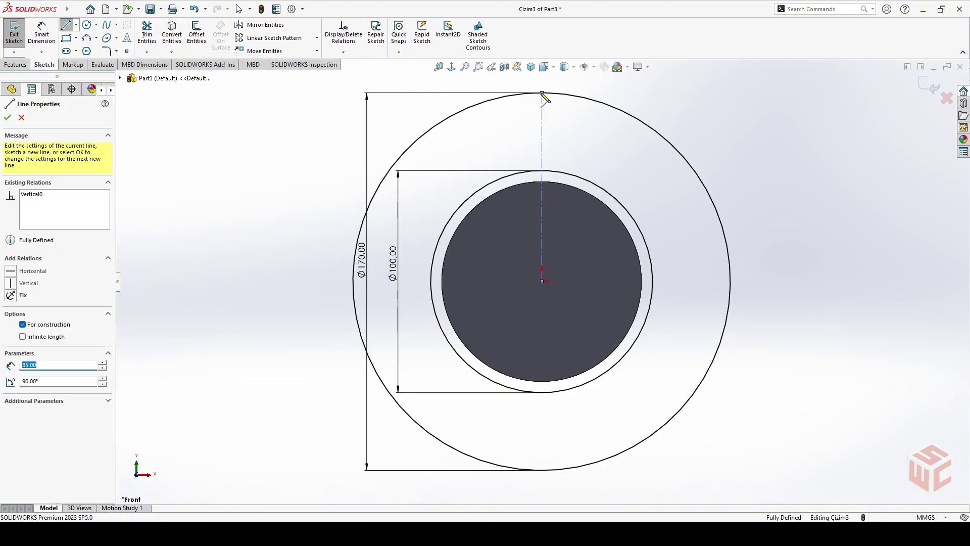
right_click(542, 94)
left_click(564, 105)
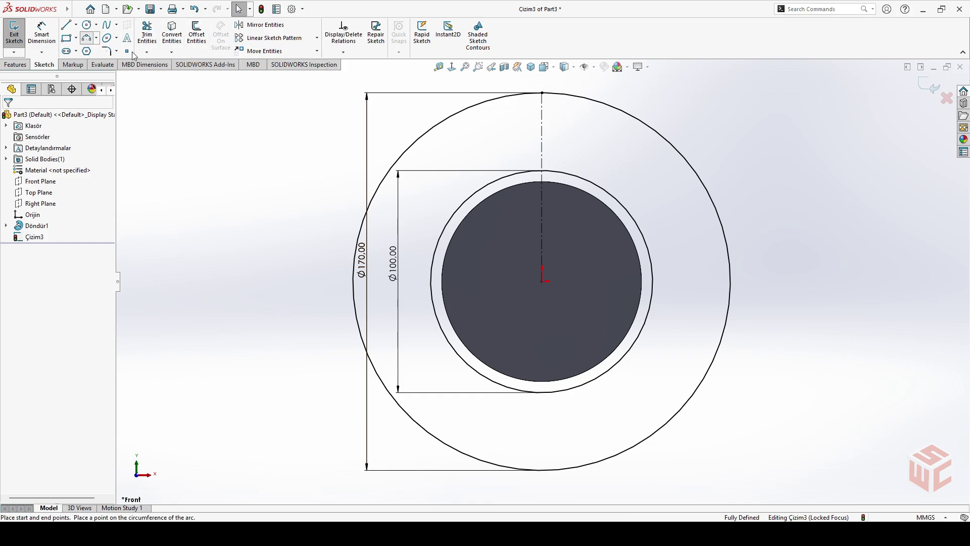
Step: Draw a three-point arc of about 46 mm radius from the outer to the inner circle, bulging away from the centerline on its left
left_click(88, 39)
left_click(516, 97)
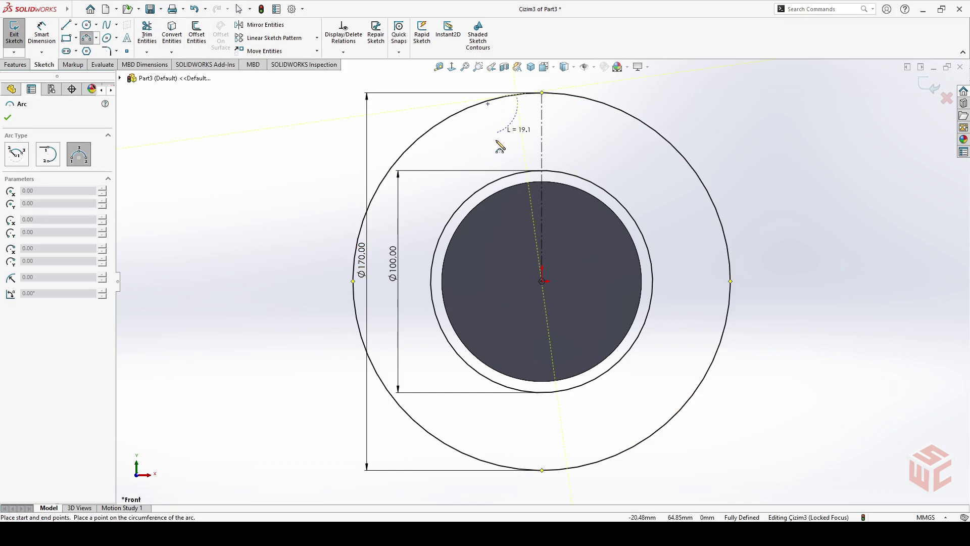
left_click(501, 176)
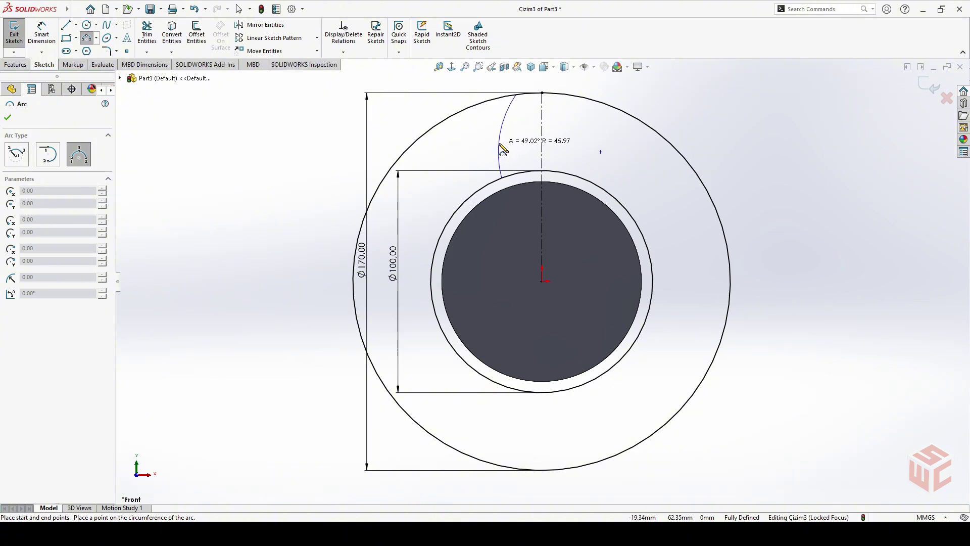
left_click(503, 149)
key("ctrl+Down")
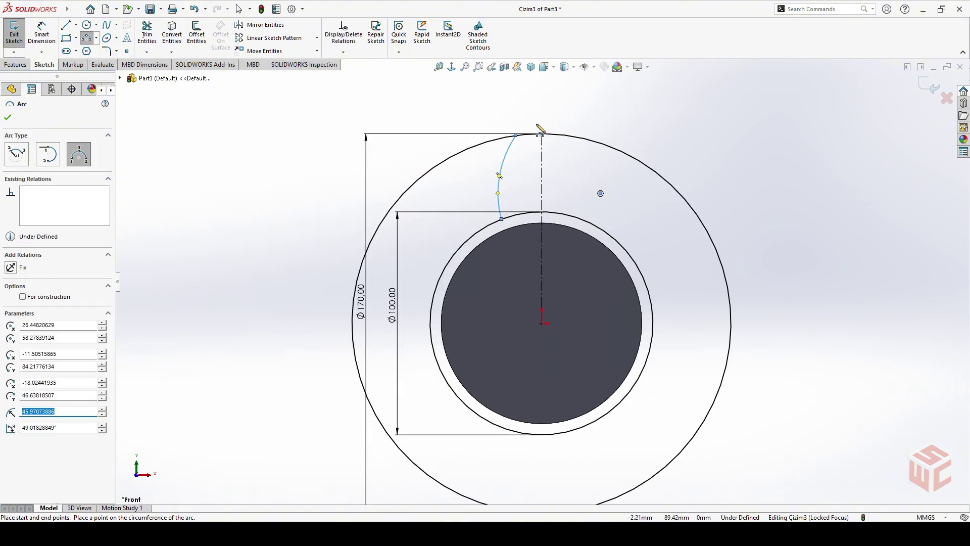
right_click(510, 127)
left_click(523, 134)
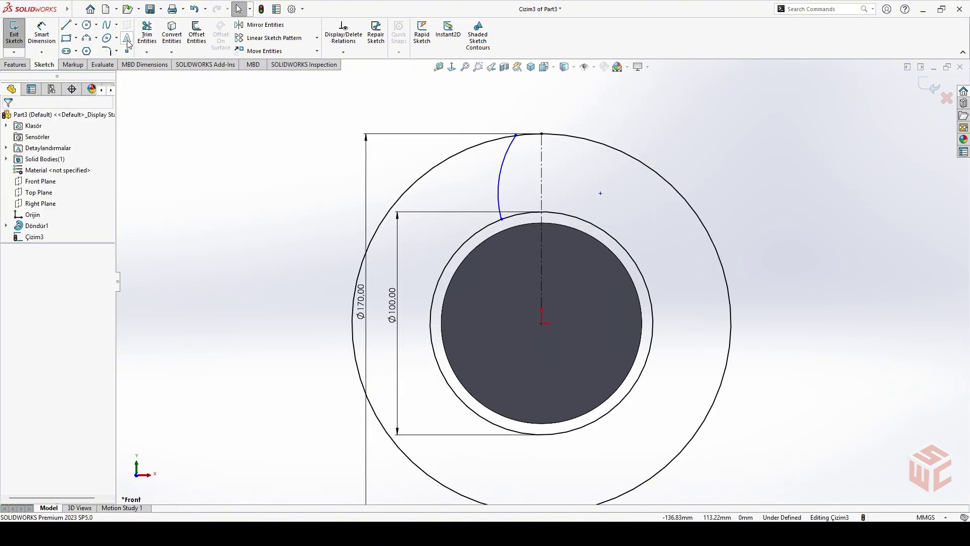
Step: Dimension the horizontal distance from the arc's upper endpoint to the top of the centerline as 6 mm
left_click(51, 34)
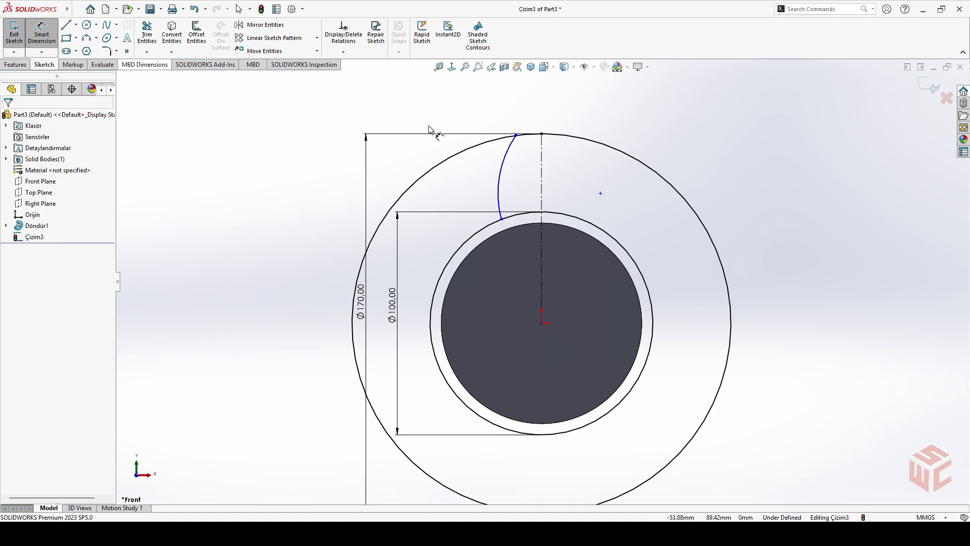
left_click(515, 137)
left_click(542, 134)
left_click(528, 118)
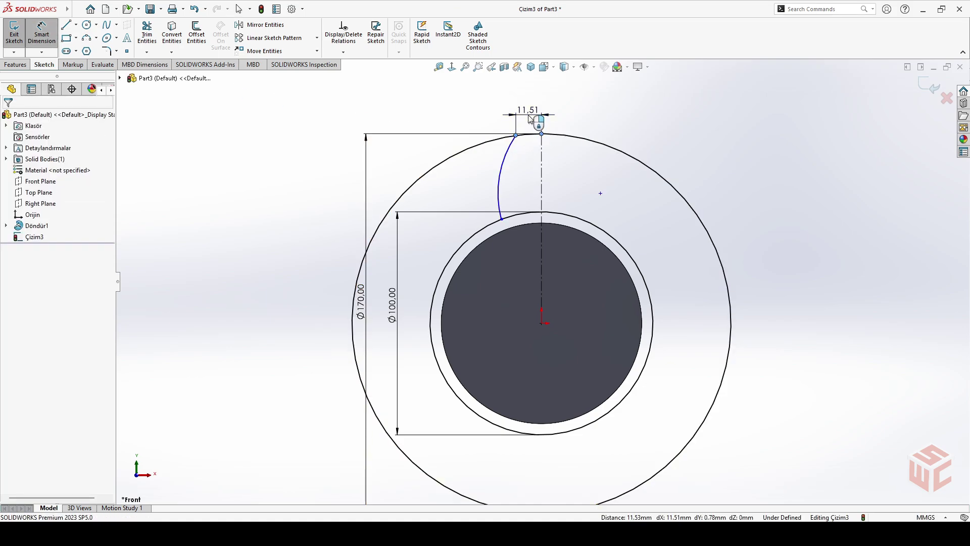
type("6")
key("Return")
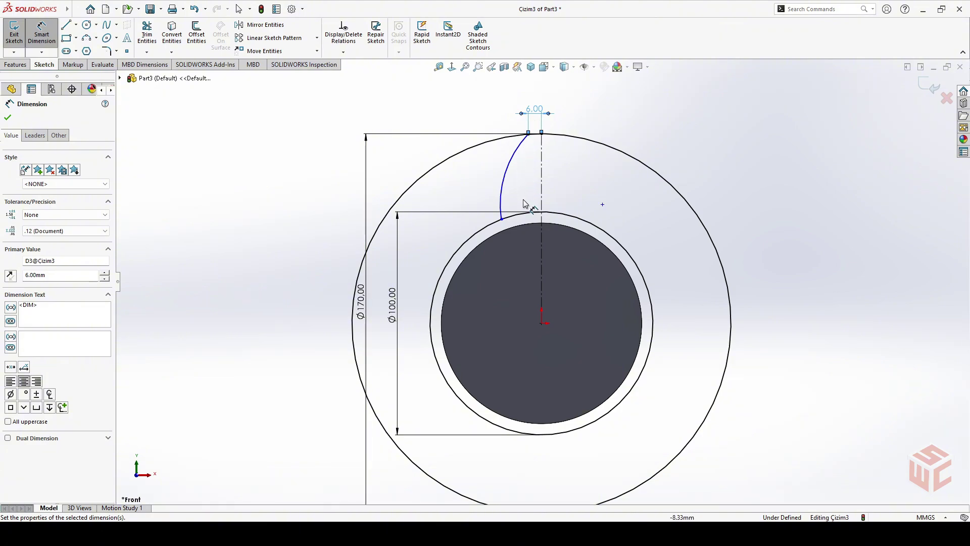
Step: Dimension the distance from the arc's lower endpoint to the centerline as 15 mm
left_click(523, 221)
left_click(522, 237)
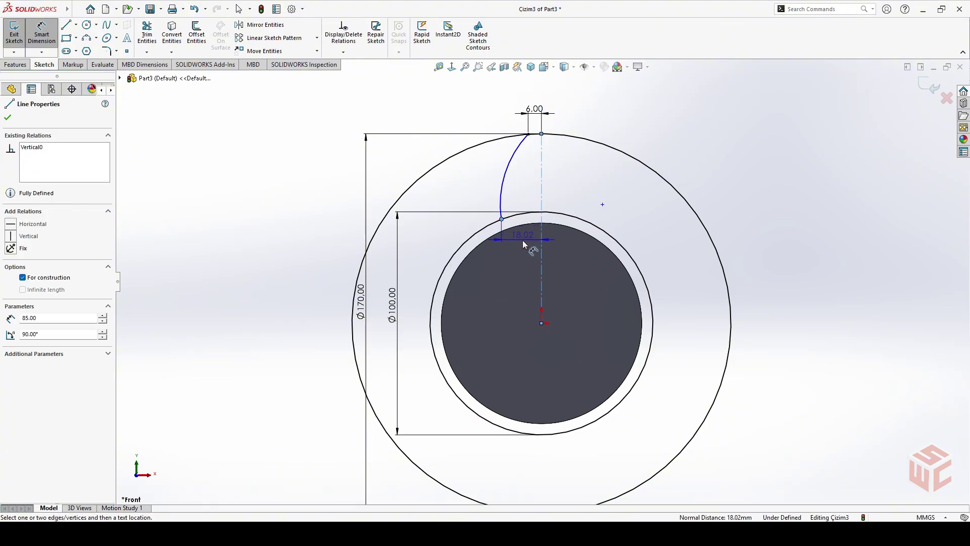
left_click(523, 248)
type("1")
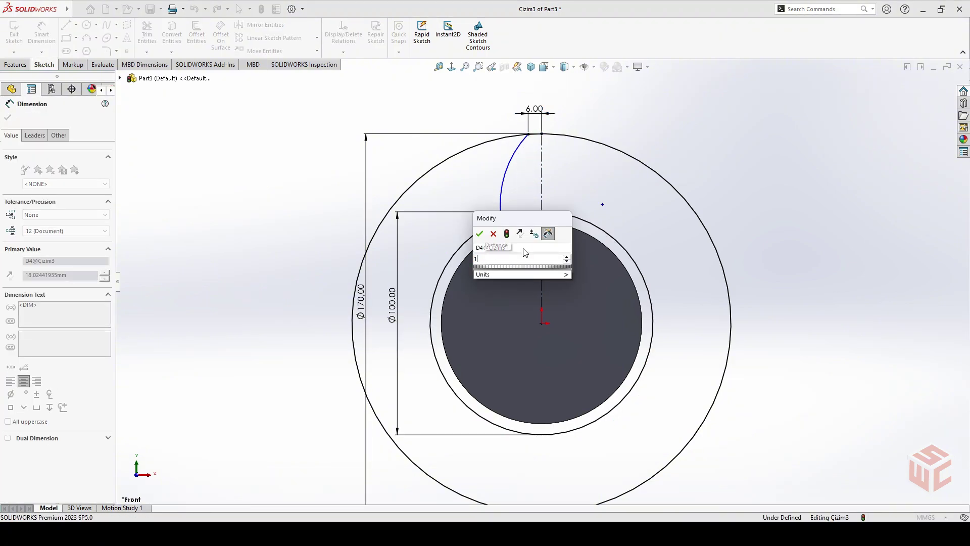
type("5")
key("Return")
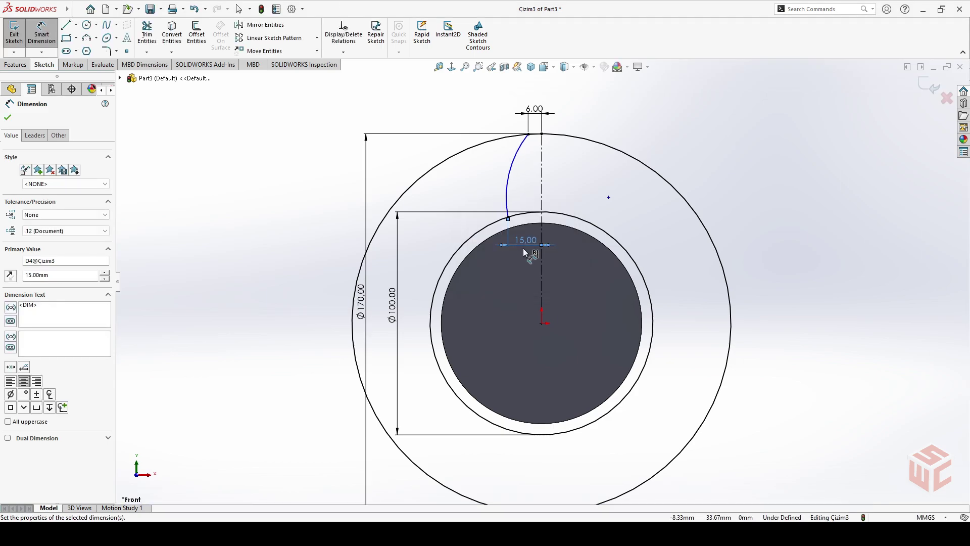
Step: Dimension the arc's radius as 65 mm and finish dimensioning
left_click(510, 200)
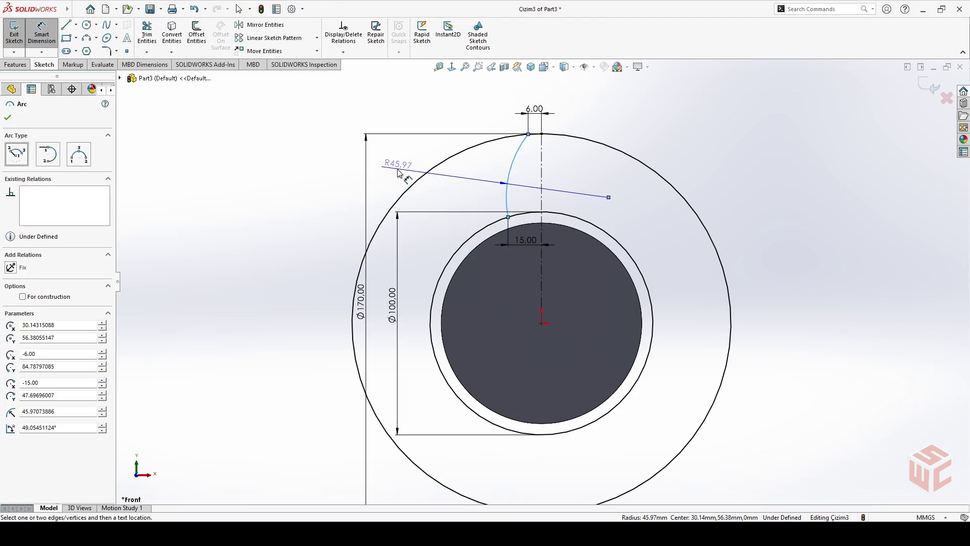
left_click(399, 173)
type("65")
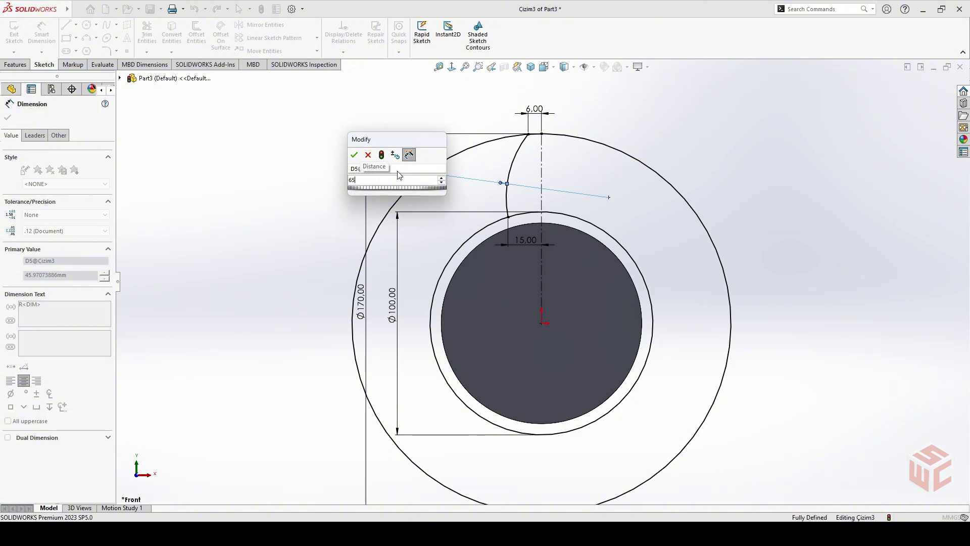
key("Return")
right_click(415, 152)
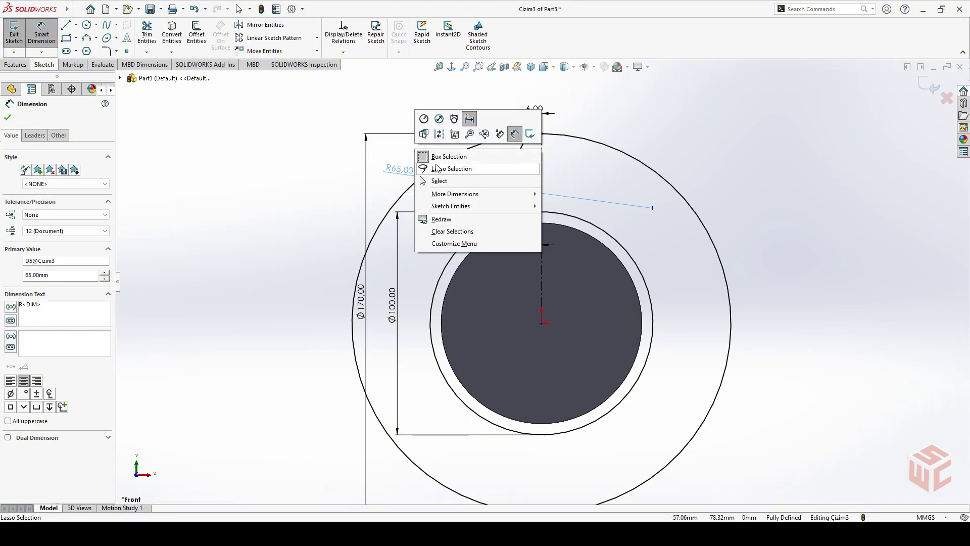
left_click(471, 184)
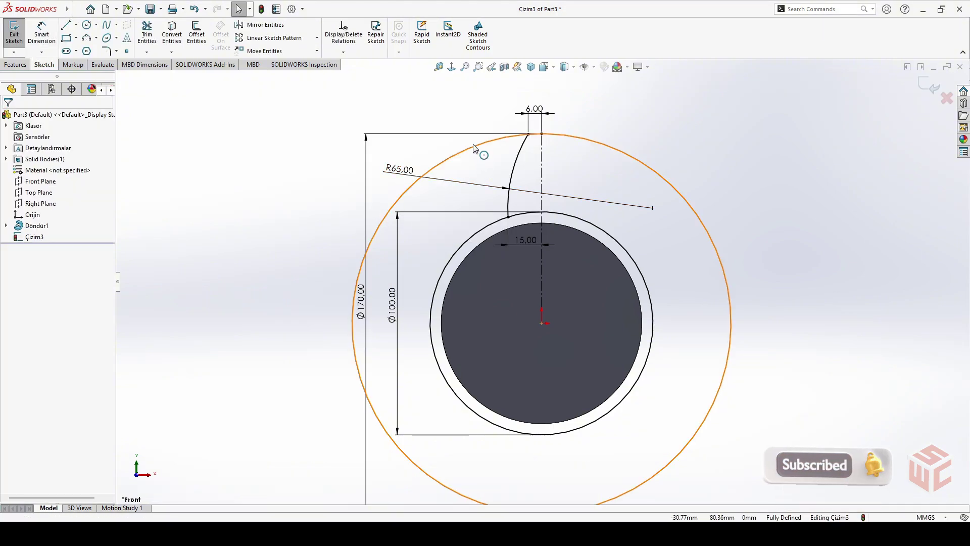
Step: Mirror the 65 mm radius arc about the vertical centerline, keeping the original
left_click(266, 25)
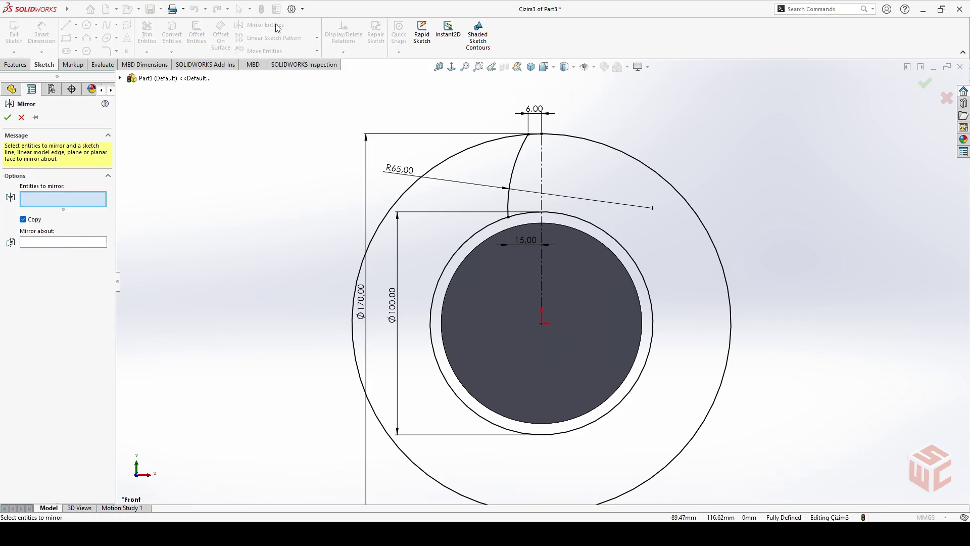
left_click(518, 167)
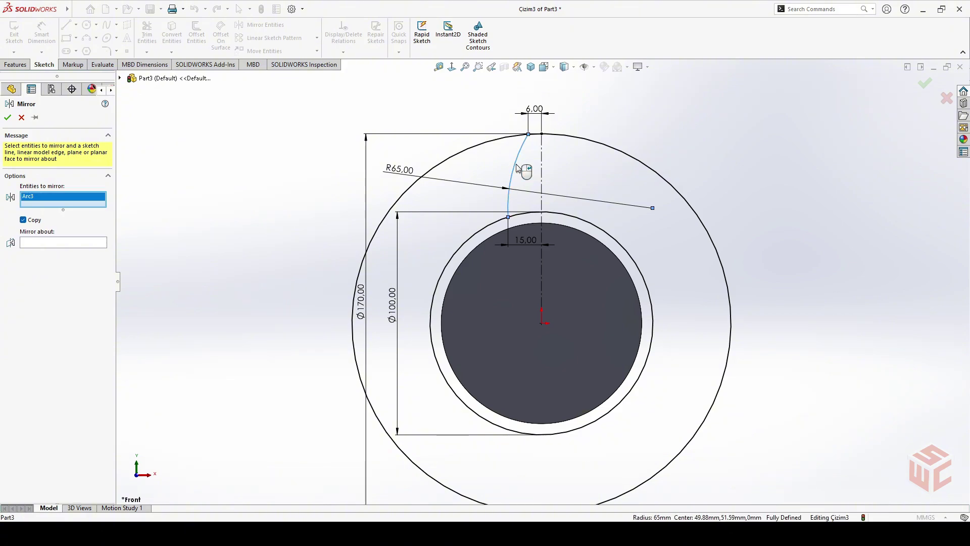
left_click(92, 242)
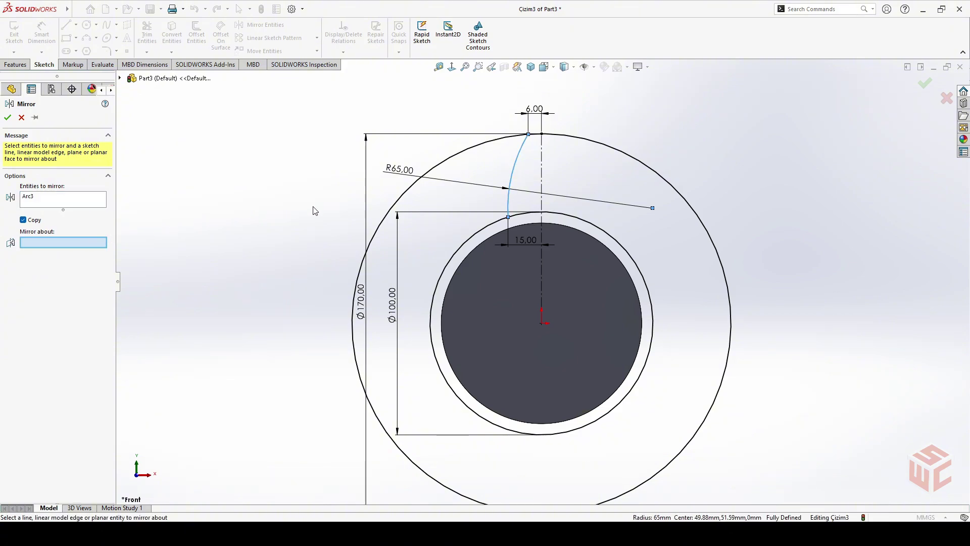
left_click(541, 172)
key("Return")
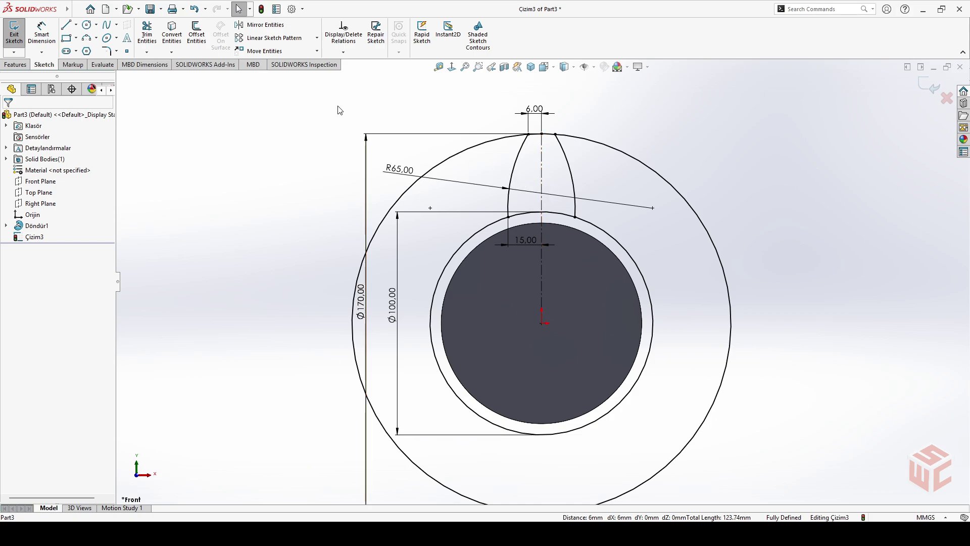
Step: Trim away the 170 mm circle outside the two flank arcs, keeping only the short tip between them
left_click(156, 33)
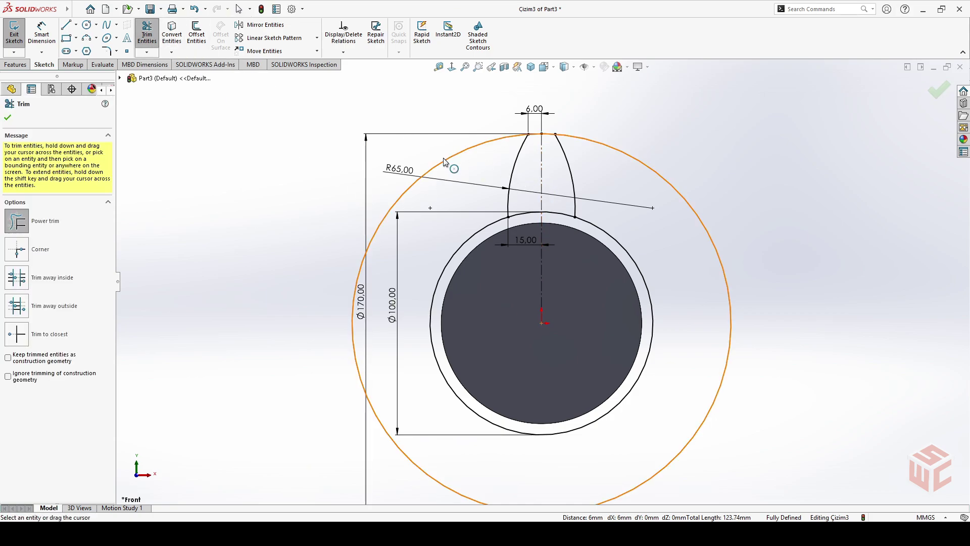
left_click_drag(455, 150, 459, 163)
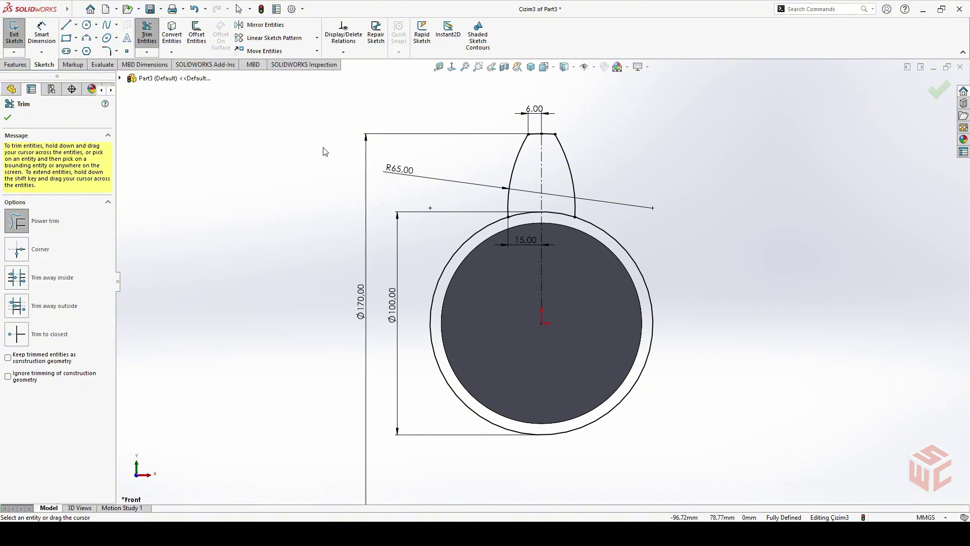
left_click(9, 117)
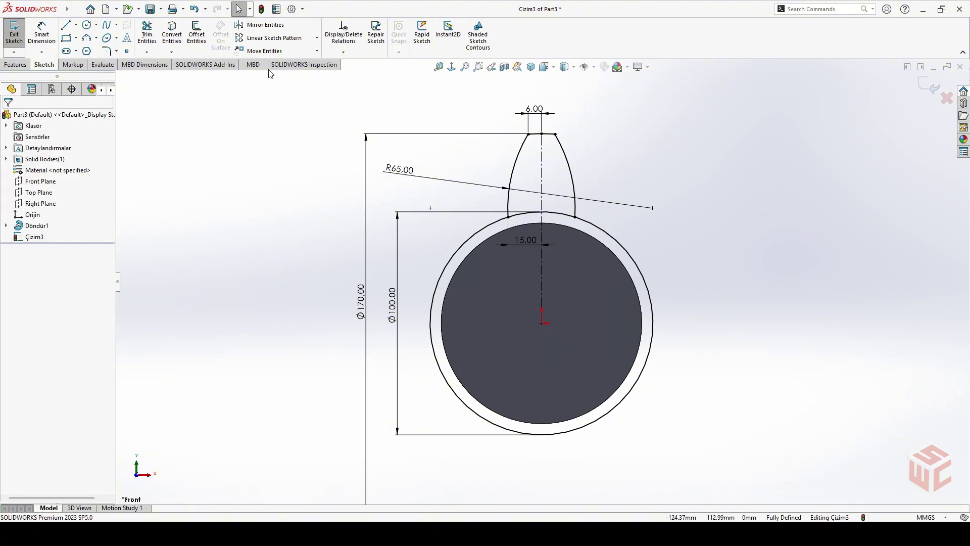
Step: Create a circular sketch pattern of the two flank arcs and the tip arc about the origin, with 8 equally spaced instances over 360 degrees
left_click(316, 39)
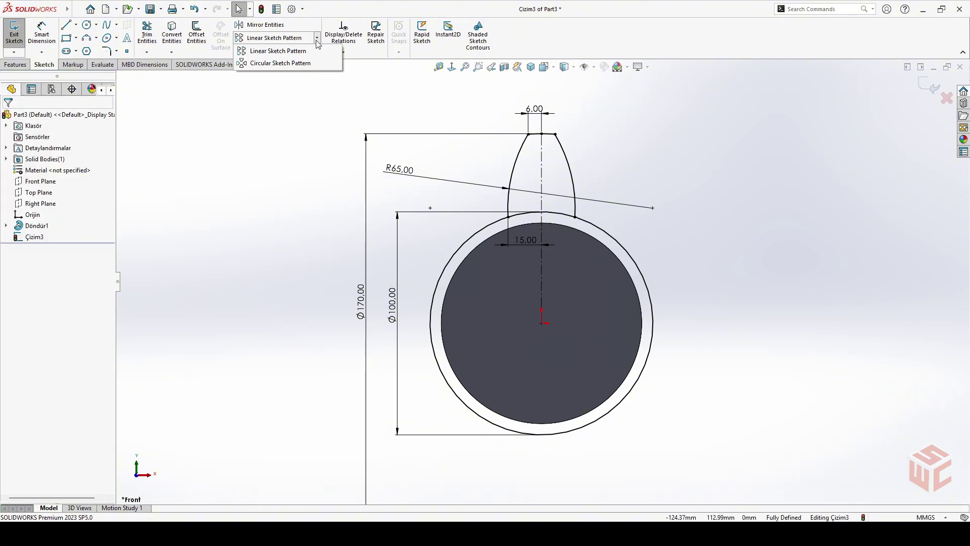
left_click(289, 65)
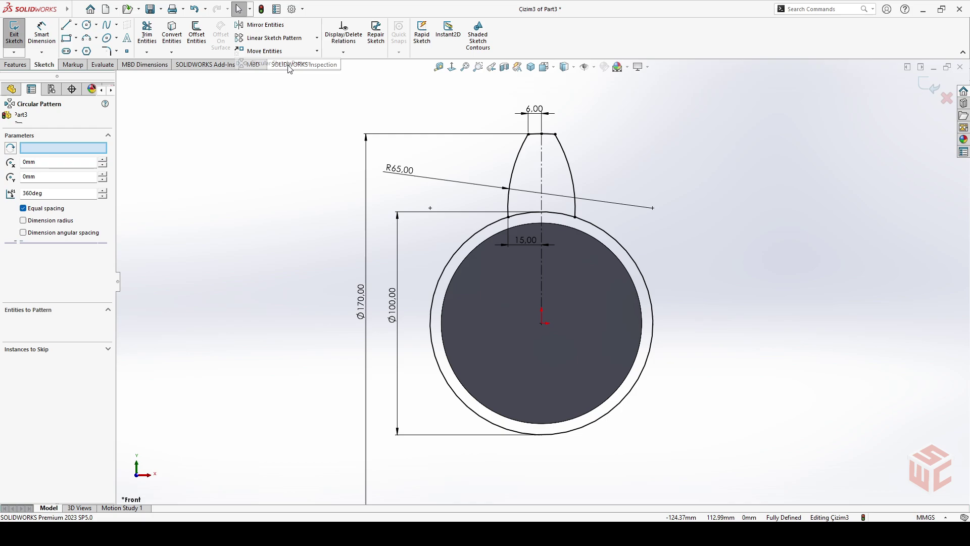
left_click(518, 168)
left_click(564, 151)
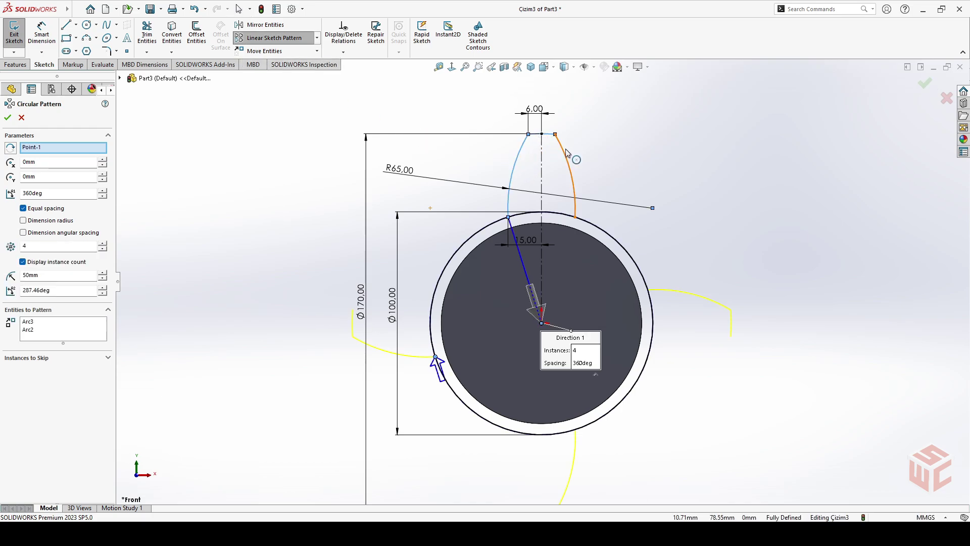
left_click(566, 152)
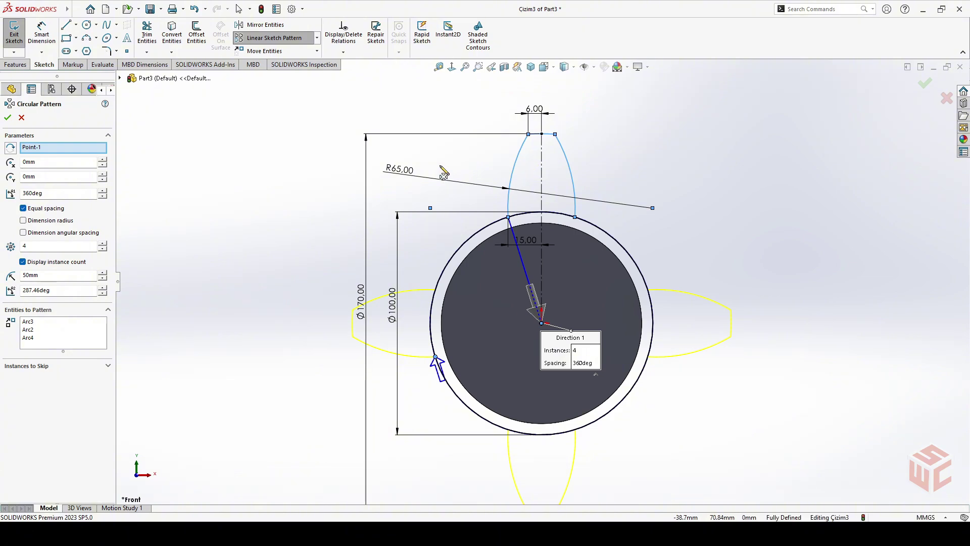
left_click(104, 244)
left_click(104, 244)
left_click(104, 245)
left_click(104, 245)
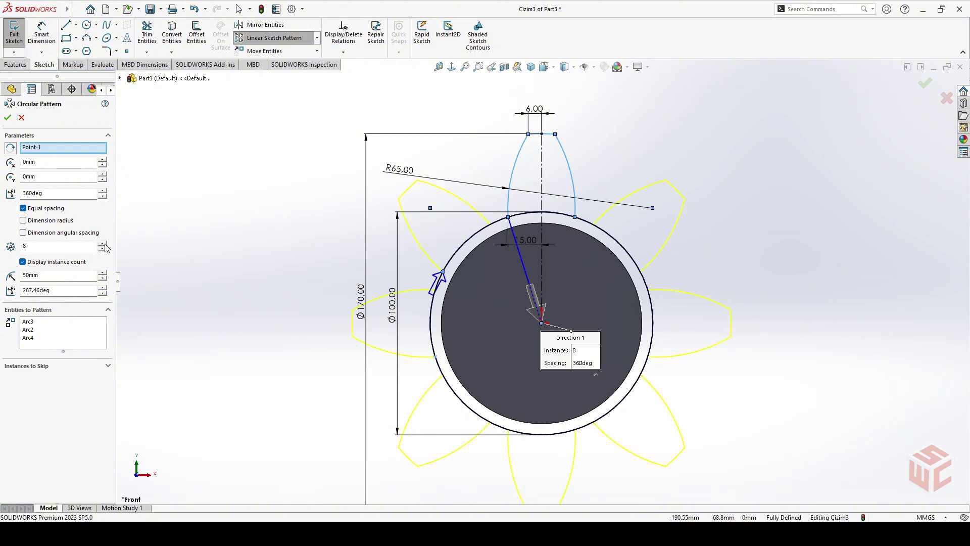
left_click(9, 119)
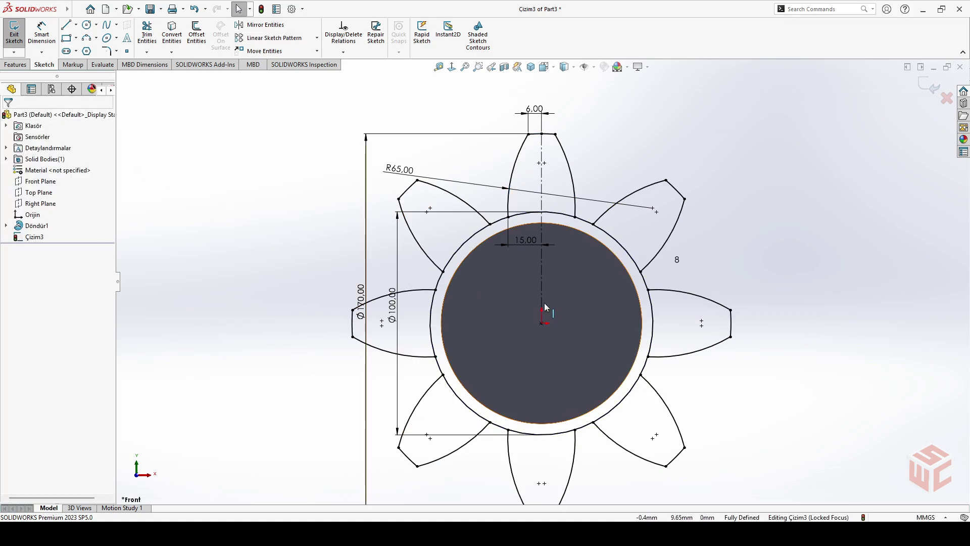
Step: Trim away the 100 mm circle segments inside the bases of all eight teeth, keeping the short arcs between teeth, and exit the sketch
key("f")
left_click(465, 67)
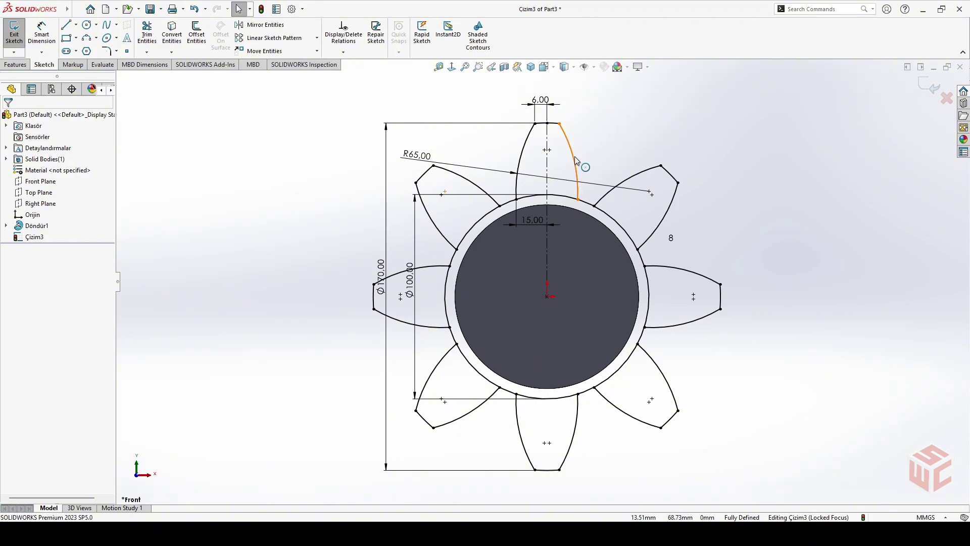
left_click(147, 33)
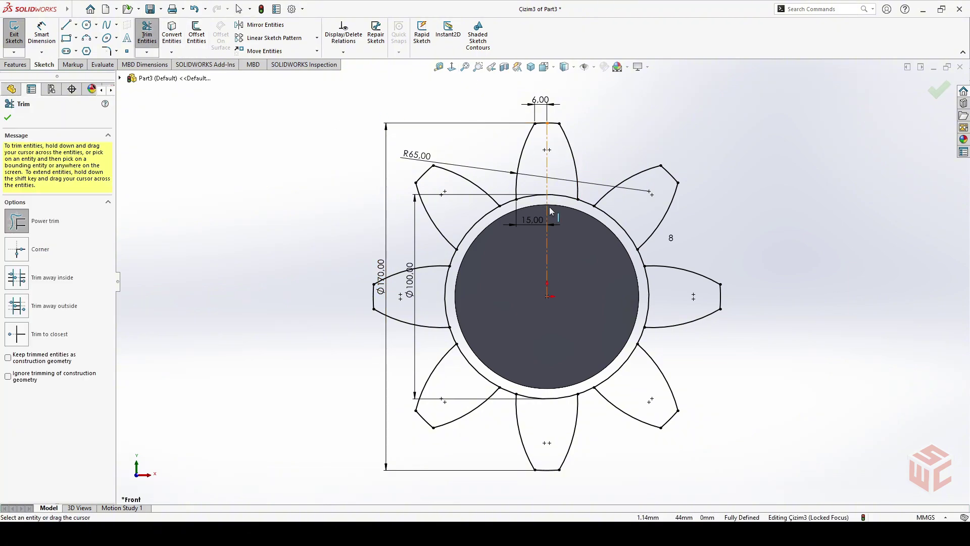
scroll(550, 207, "down", 4)
left_click_drag(503, 209, 503, 215)
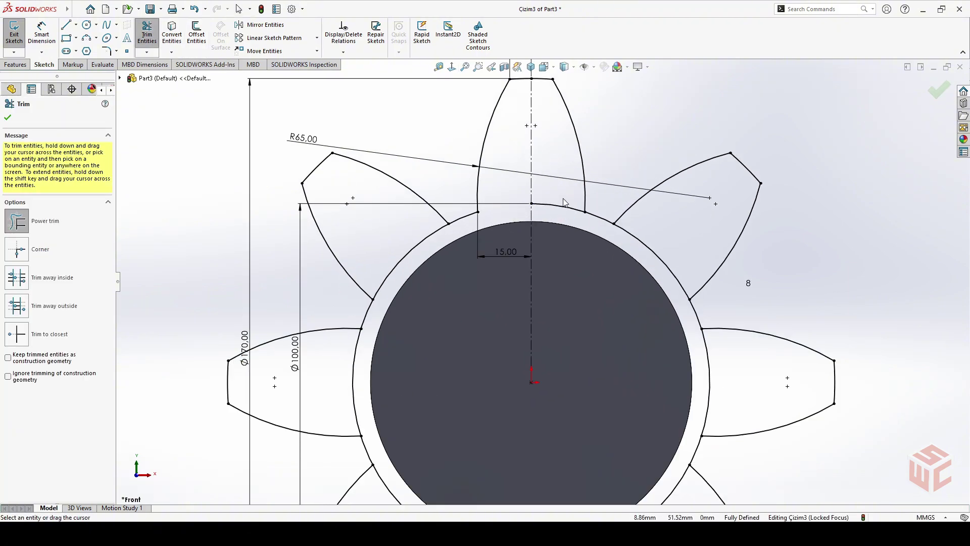
key("f")
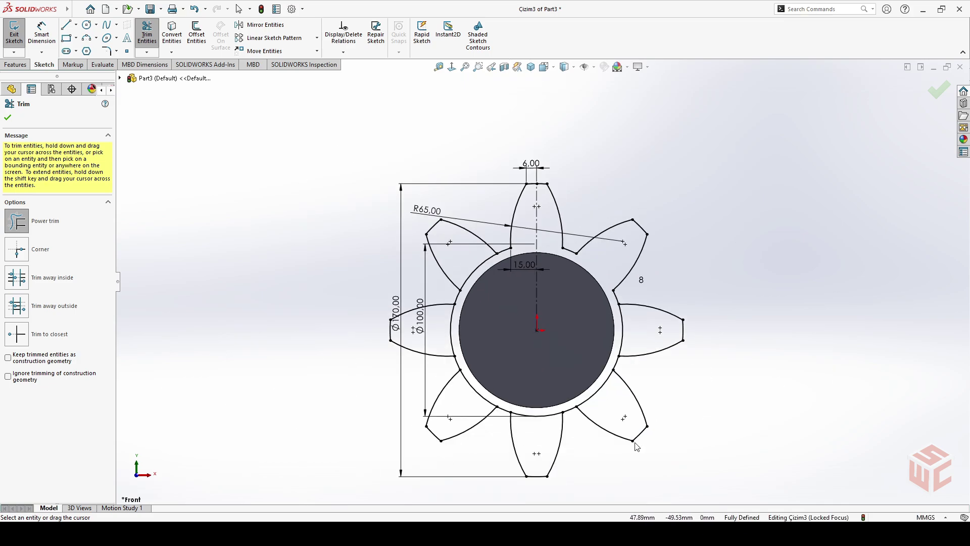
scroll(600, 384, "down", 2)
left_click_drag(657, 272, 632, 272)
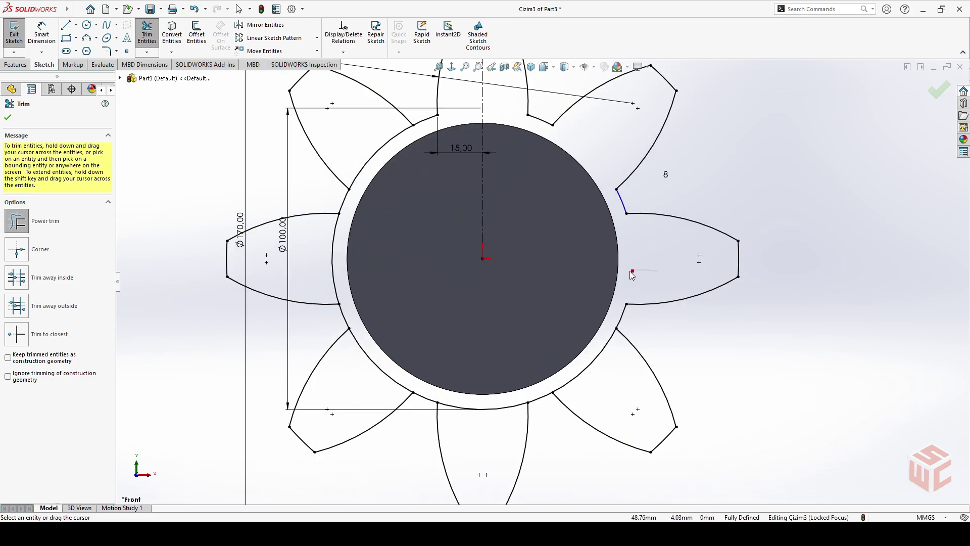
mouse_move(615, 364)
left_mouse_down()
mouse_move(536, 414)
mouse_move(455, 411)
mouse_move(384, 371)
mouse_move(314, 304)
mouse_move(308, 271)
mouse_move(366, 146)
mouse_move(389, 158)
left_mouse_up()
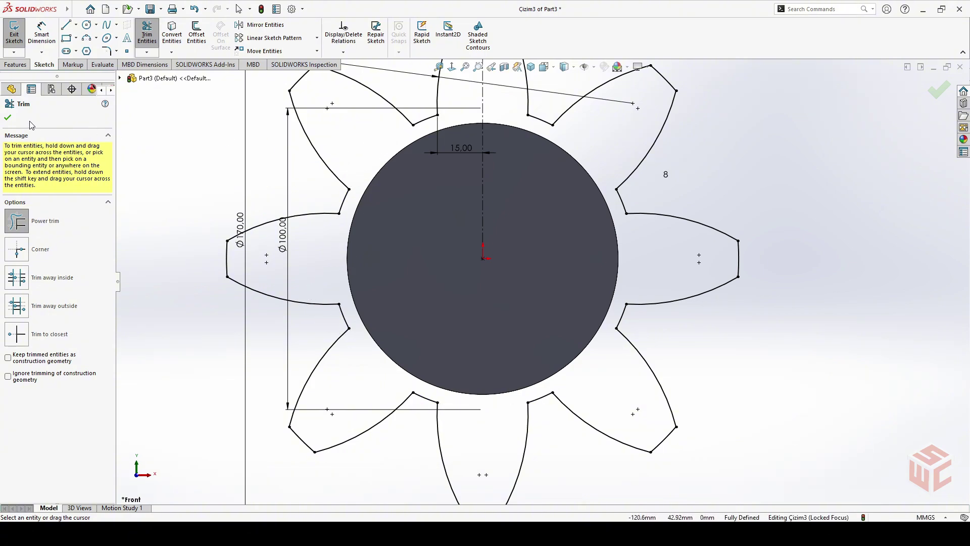
left_click(7, 118)
scroll(540, 279, "up", 3)
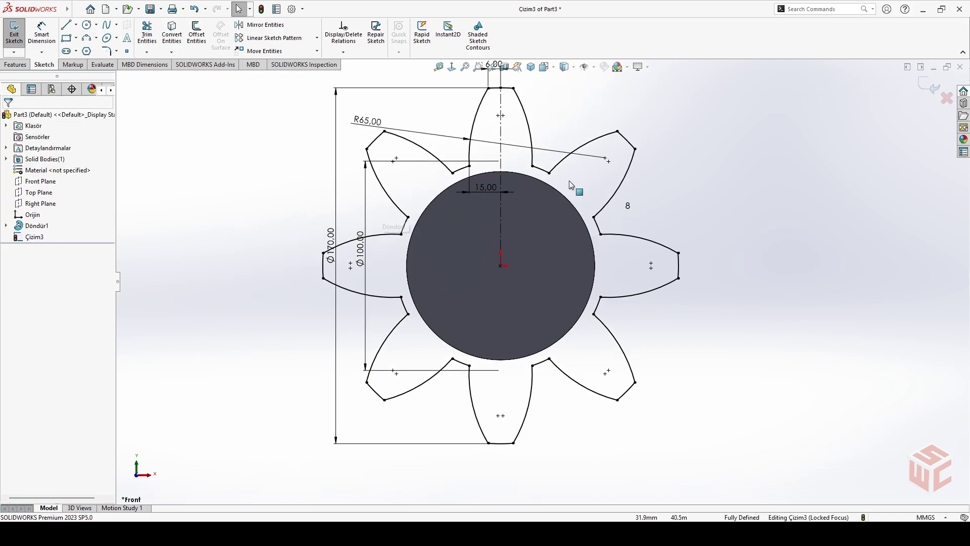
left_click(930, 87)
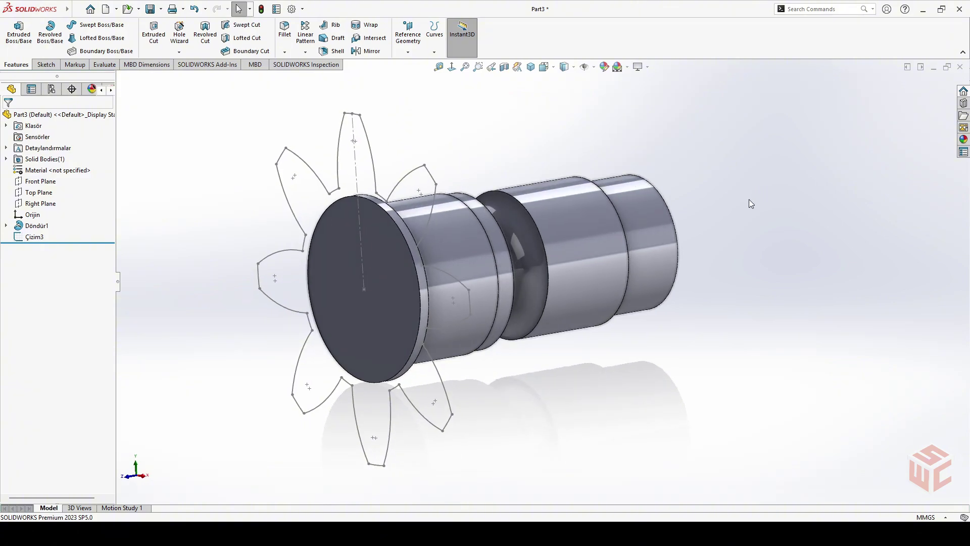
Step: Create a reference plane offset 40 mm outward from the circular end face that carries the tooth sketch
left_click(451, 68)
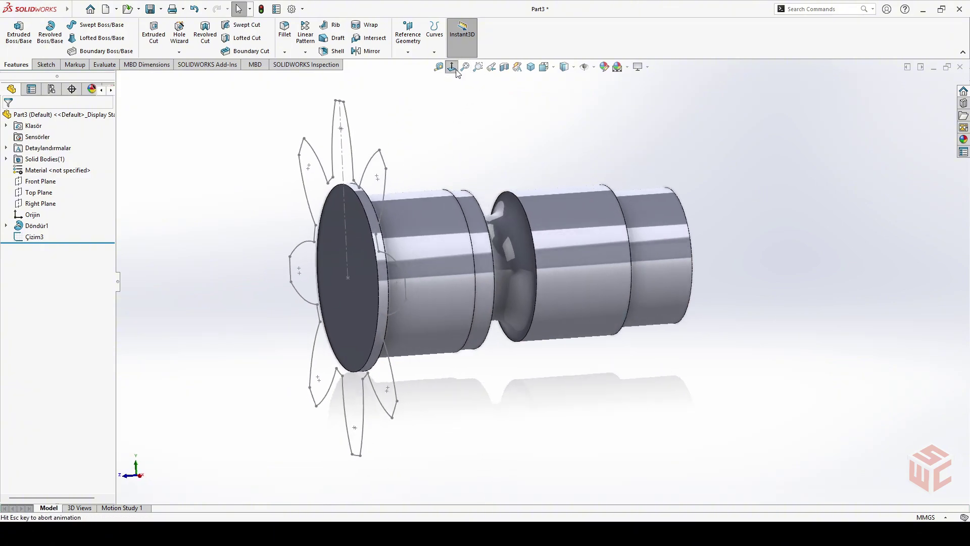
left_click(535, 71)
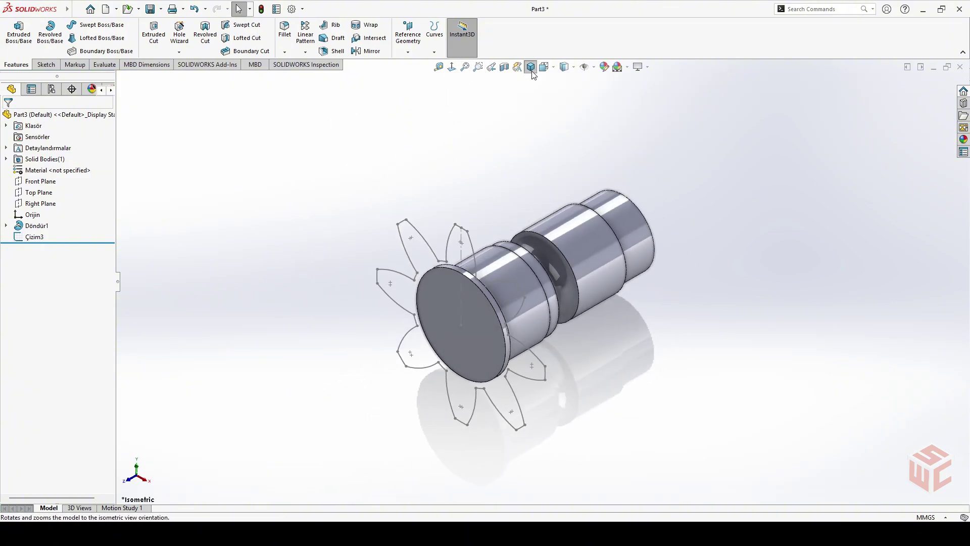
scroll(473, 399, "down", 2)
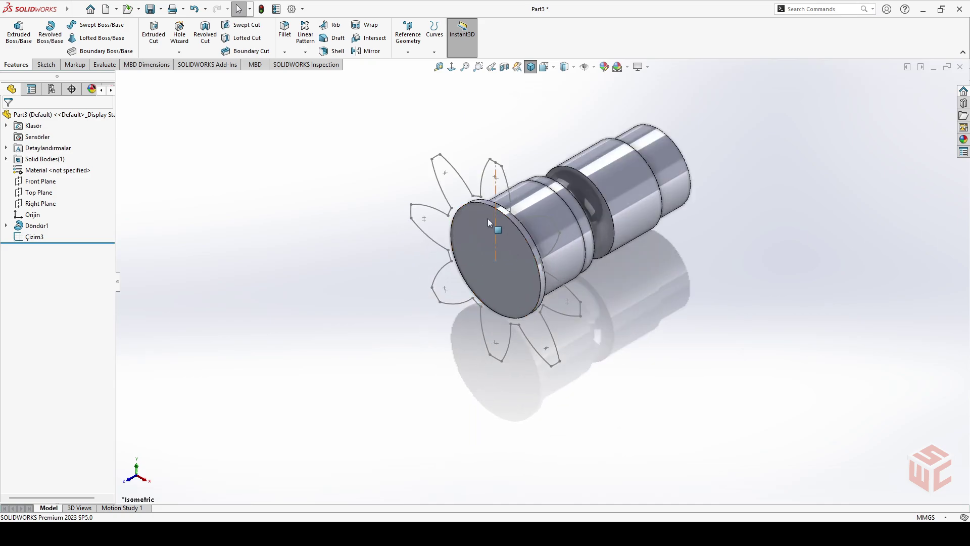
left_click(408, 36)
left_click(422, 64)
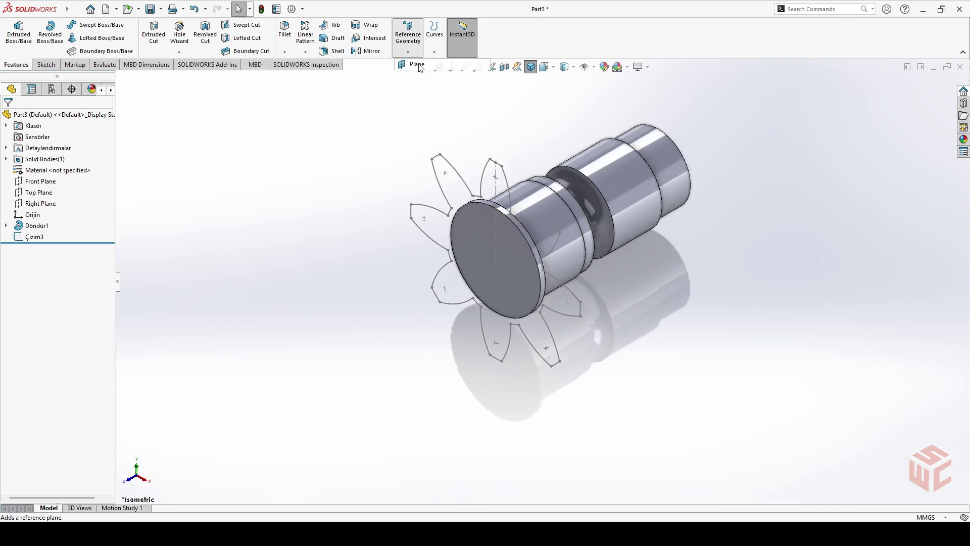
left_click(516, 292)
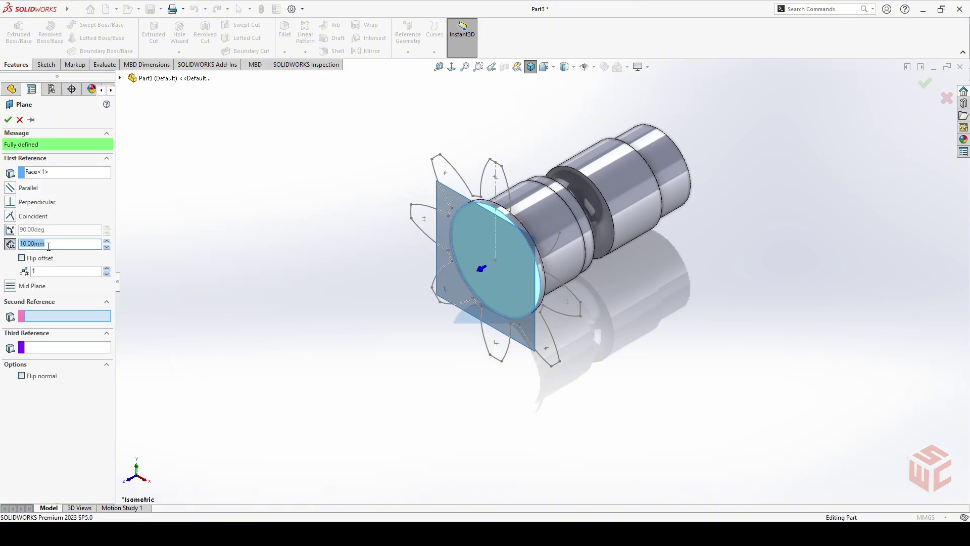
type("40")
key("Return")
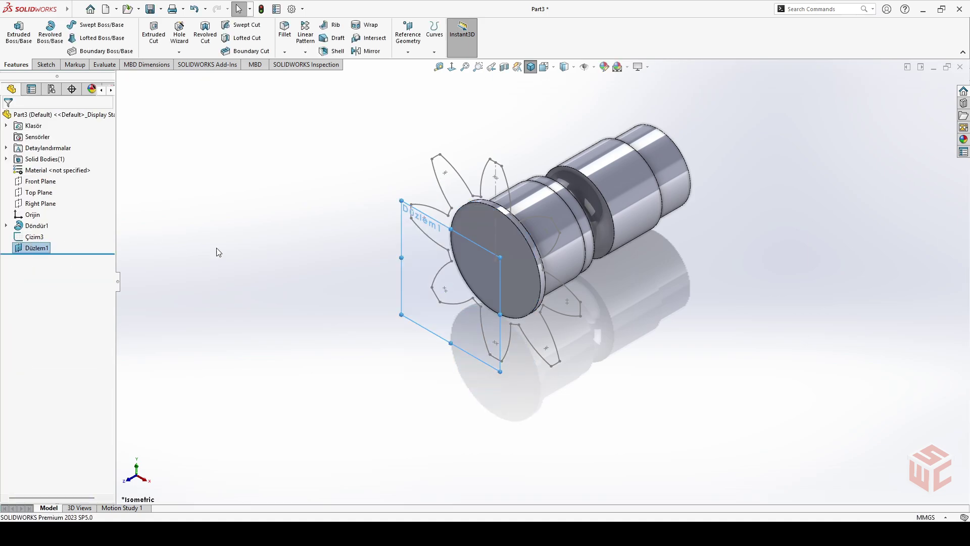
Step: Start a sketch on the new offset plane and convert the entire eight-tooth sketch Çizim3 into it
middle_click_drag(355, 376, 379, 338)
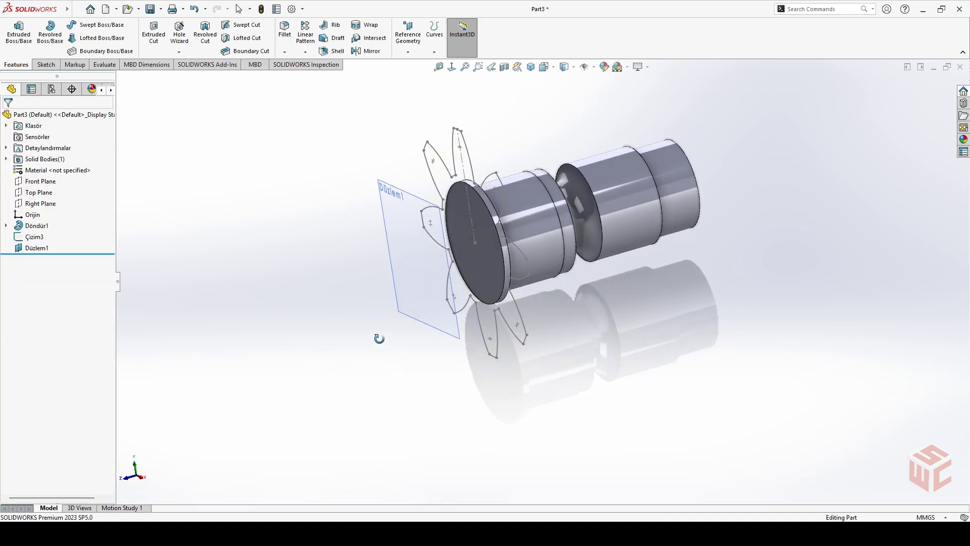
left_click(408, 259)
left_click(436, 230)
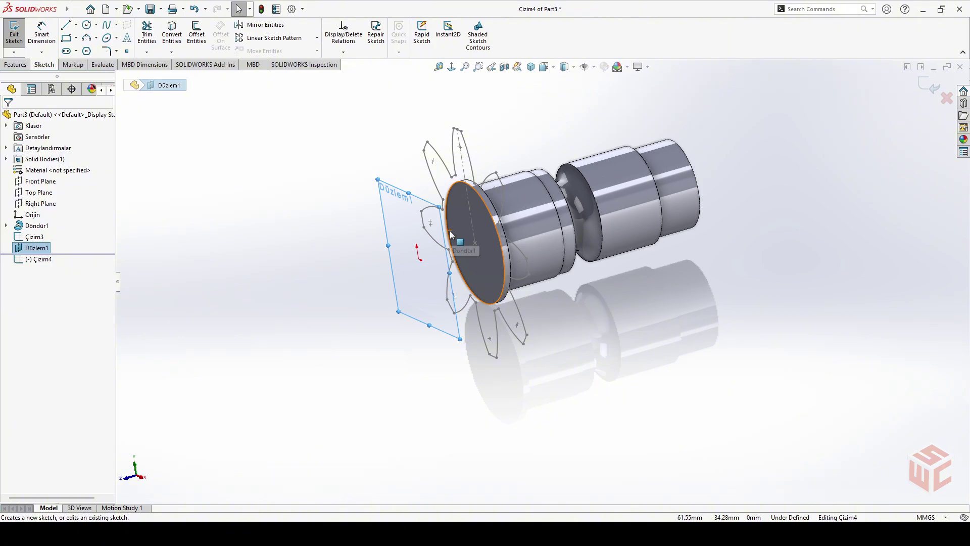
left_click(172, 44)
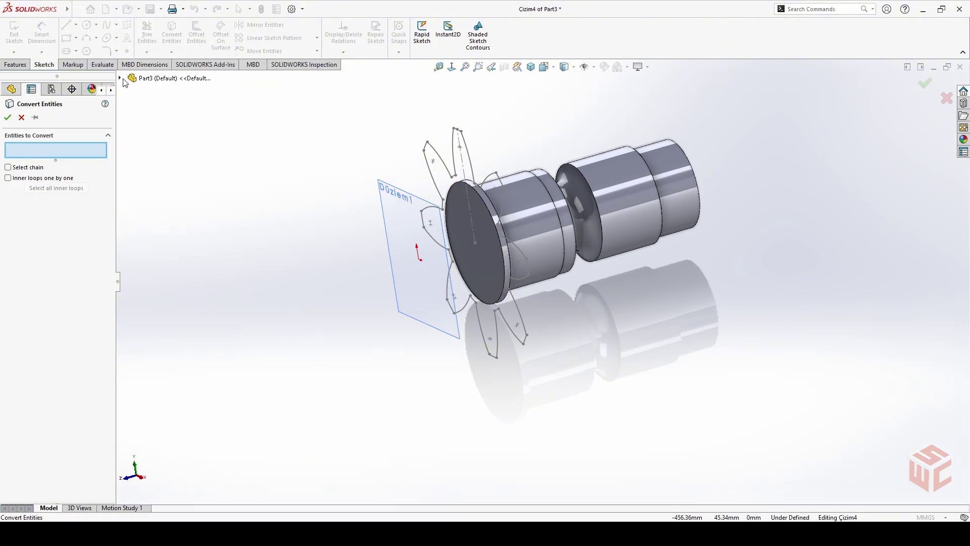
left_click(121, 78)
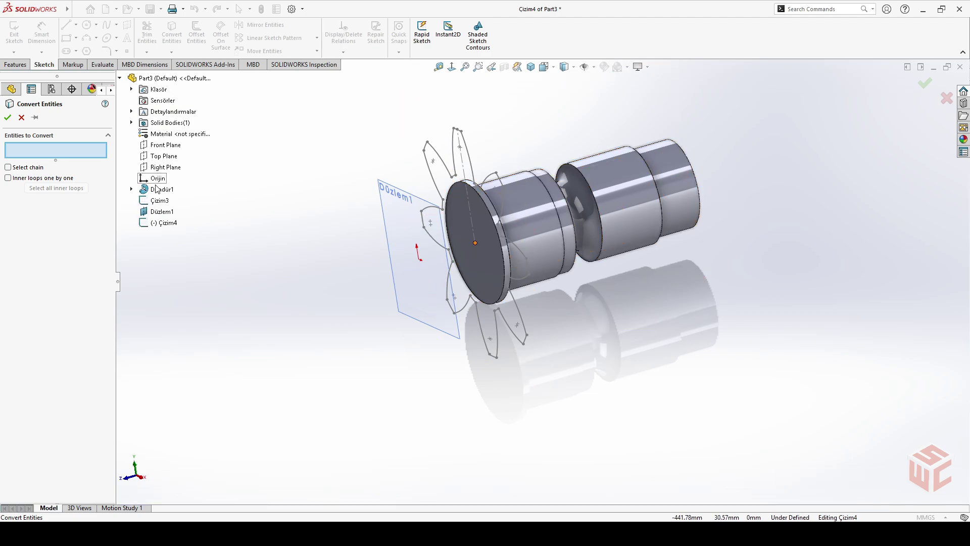
left_click(158, 202)
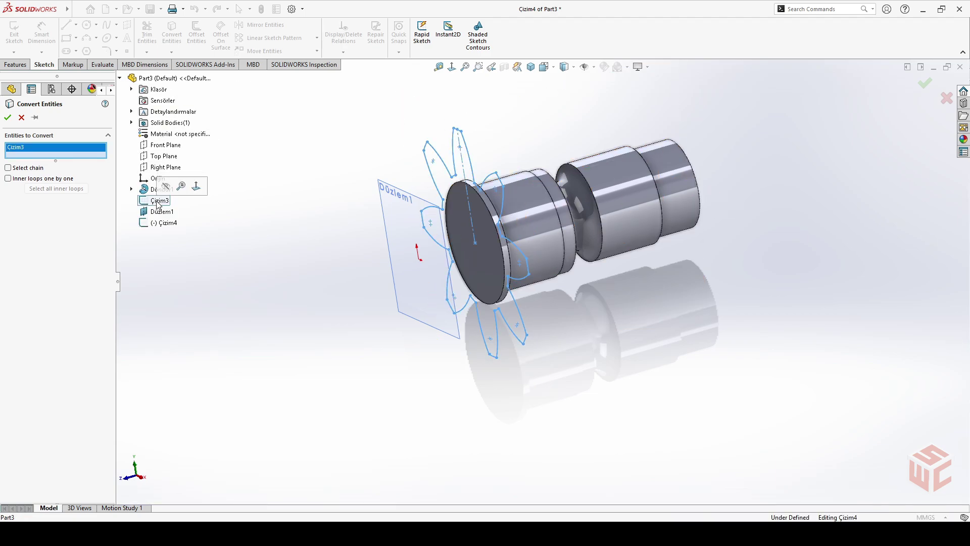
left_click(9, 120)
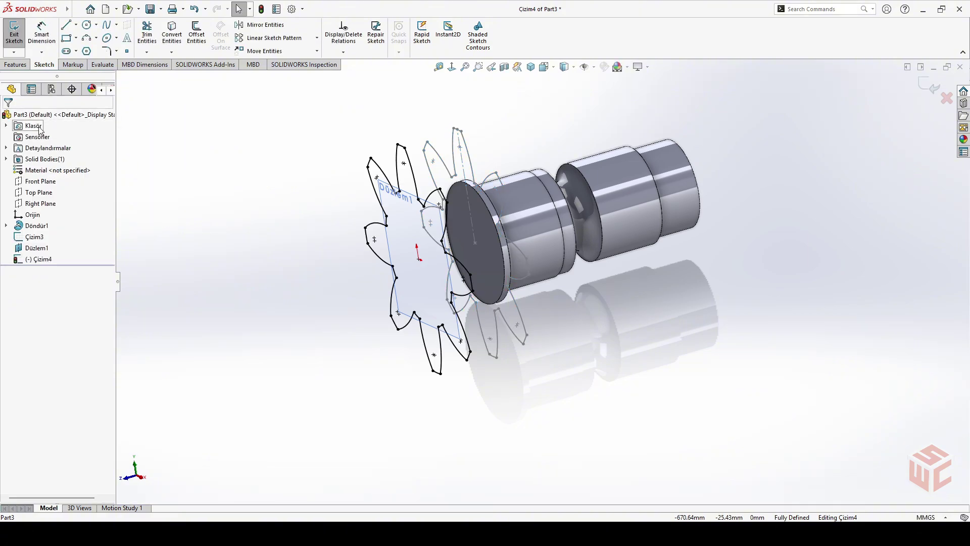
Step: Rotate the whole converted tooth outline by 15 degrees about the origin with Rotate Entities, without keeping relations
mouse_move(225, 195)
middle_mouse_down()
mouse_move(237, 156)
mouse_move(255, 196)
middle_mouse_up()
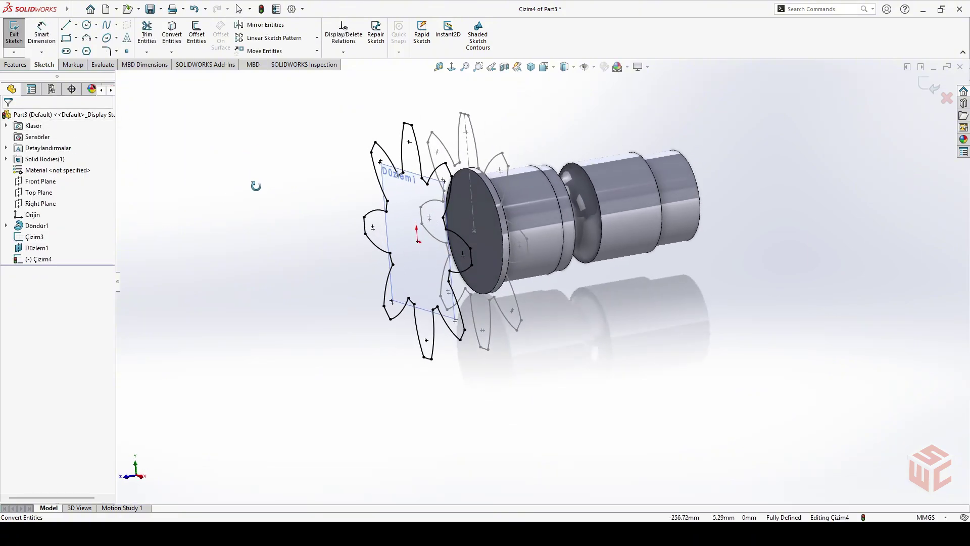
left_click(316, 51)
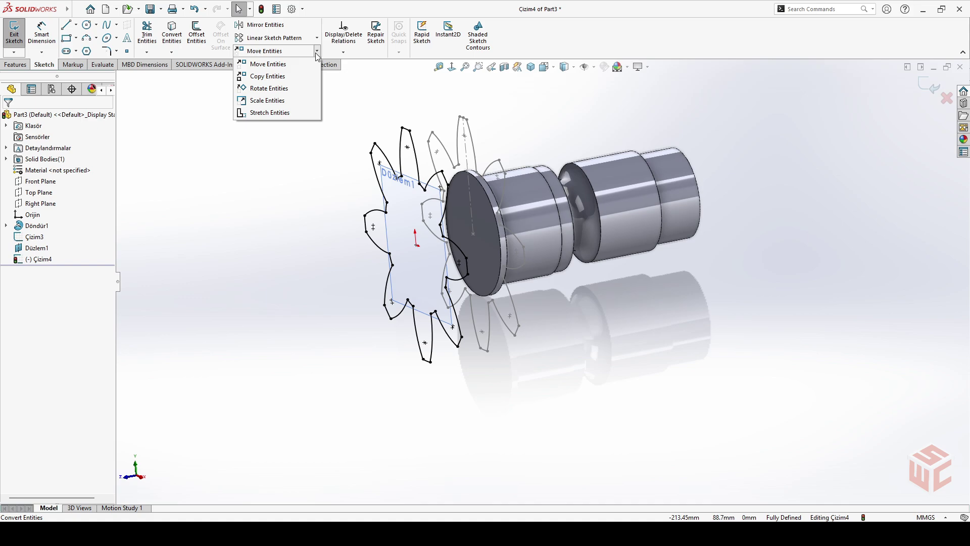
left_click(263, 89)
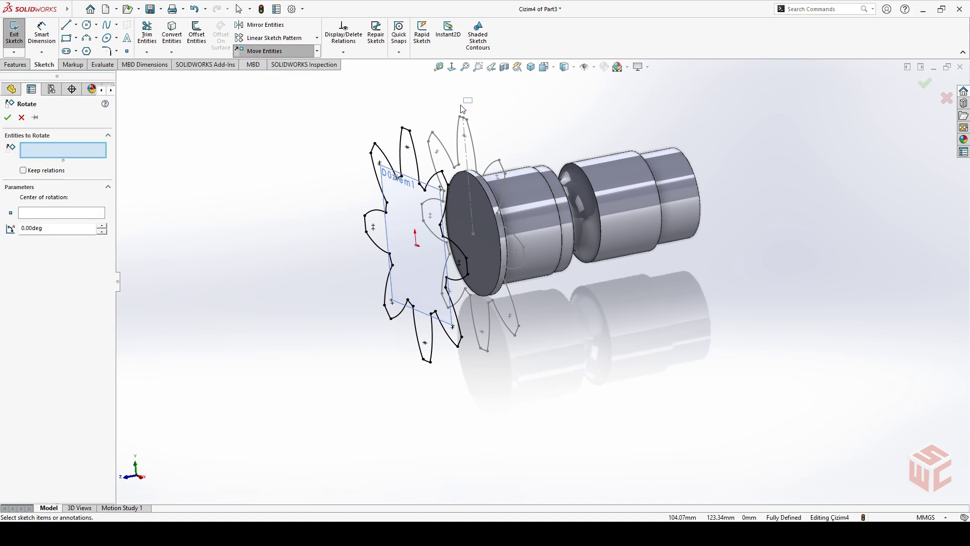
mouse_move(462, 108)
left_mouse_down()
mouse_move(344, 283)
mouse_move(337, 386)
left_mouse_up()
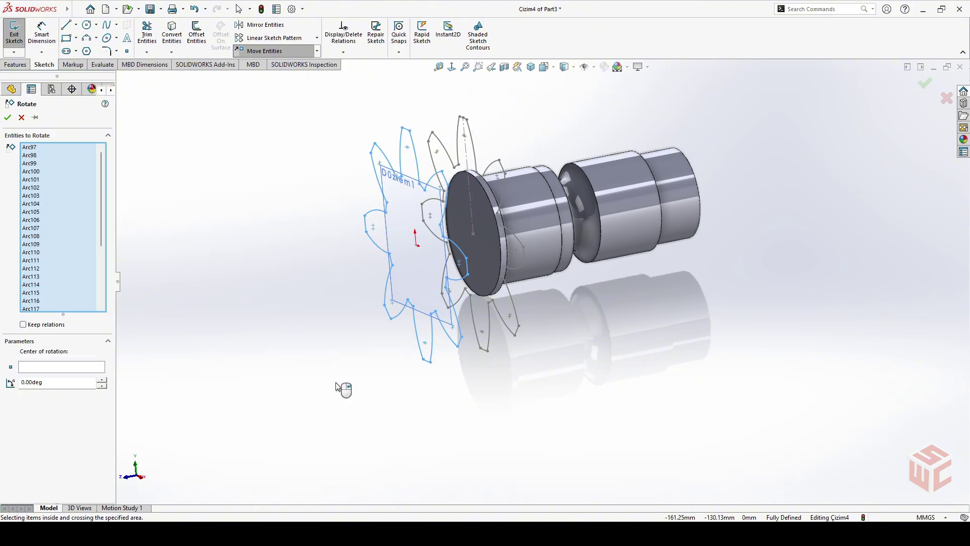
left_click(76, 365)
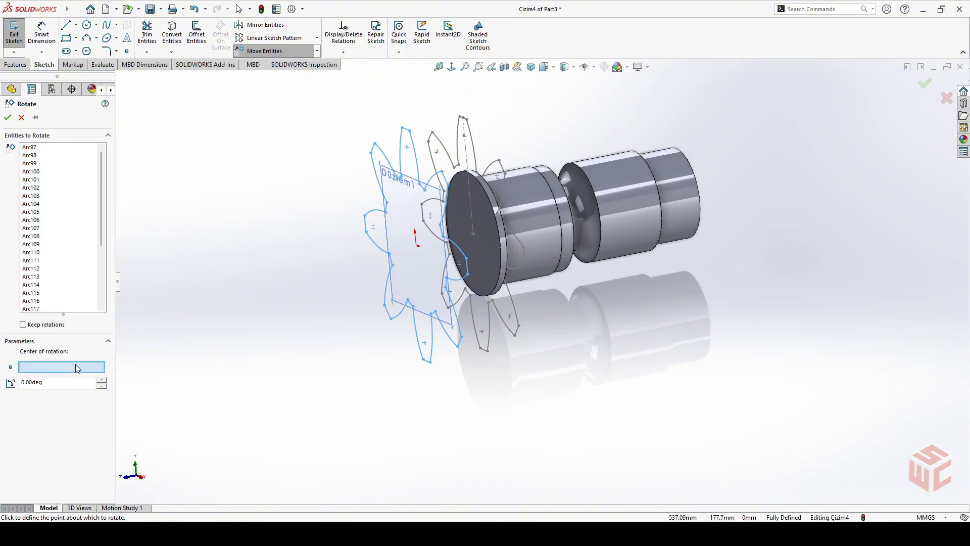
left_click(415, 246)
scroll(413, 171, "down", 2)
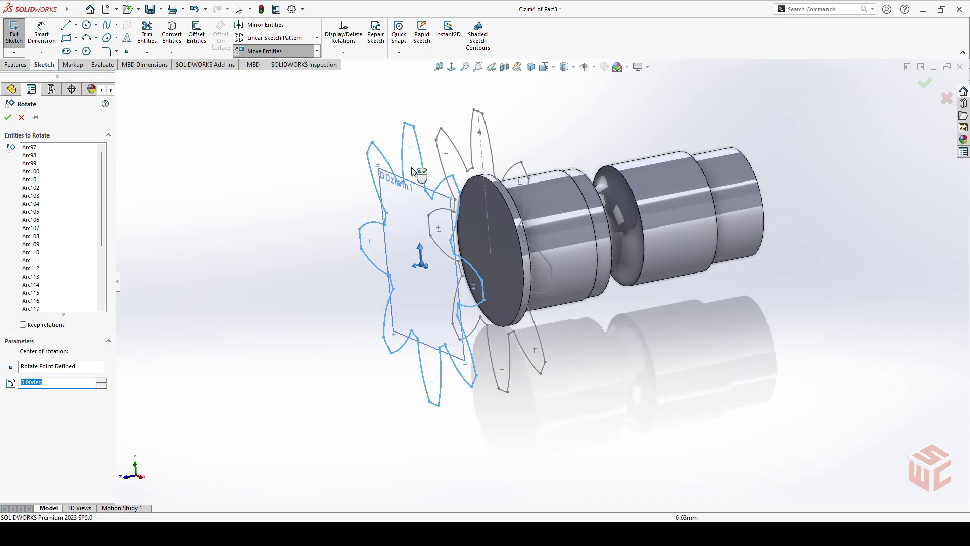
scroll(415, 172, "down", 4)
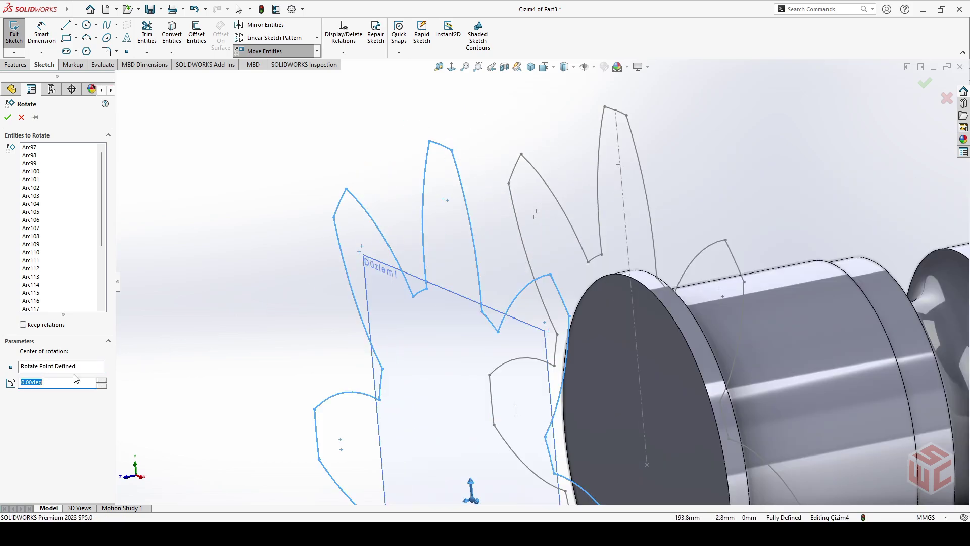
type("15")
key("Return")
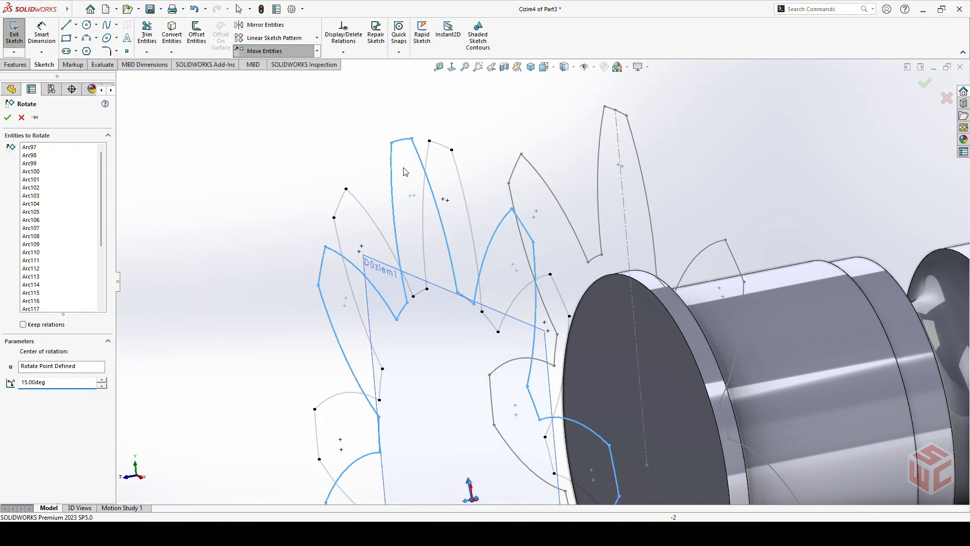
left_click(7, 118)
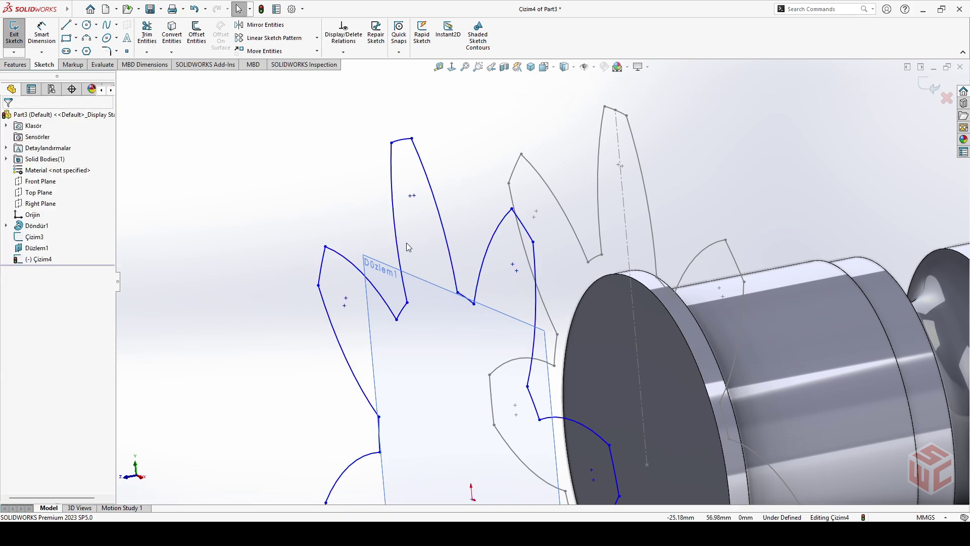
Step: Scale the entire rotated tooth outline about the origin by a factor of 0.75 without copying, and exit the sketch
scroll(542, 282, "up", 3)
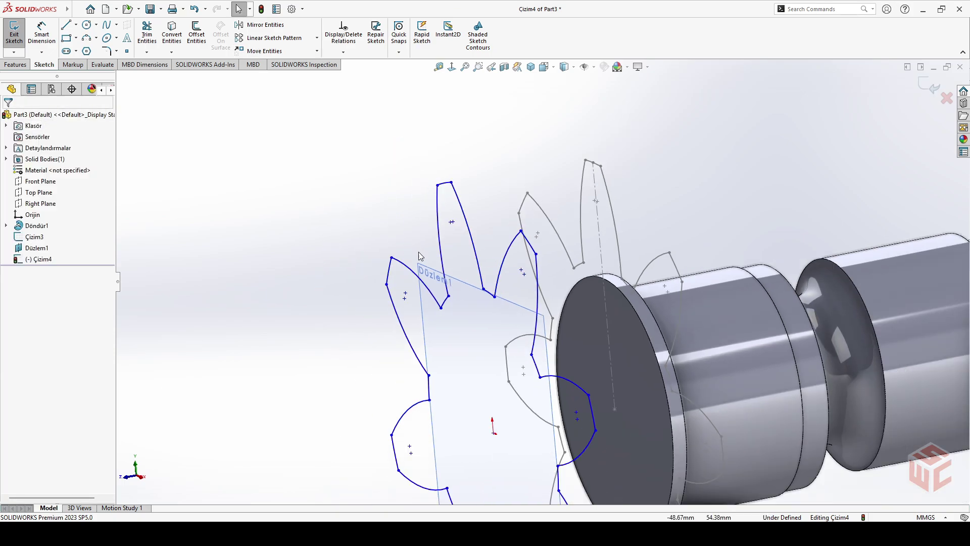
left_click(466, 69)
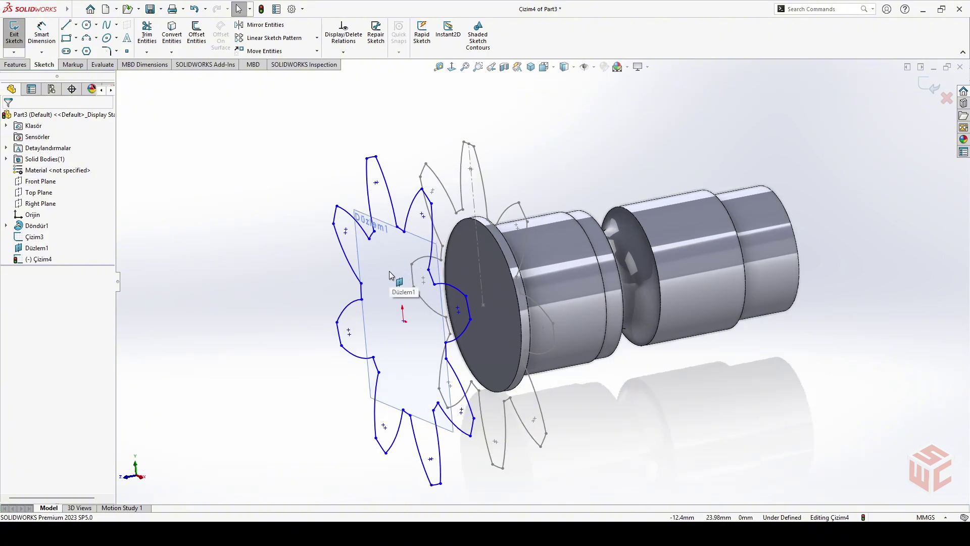
left_click(317, 51)
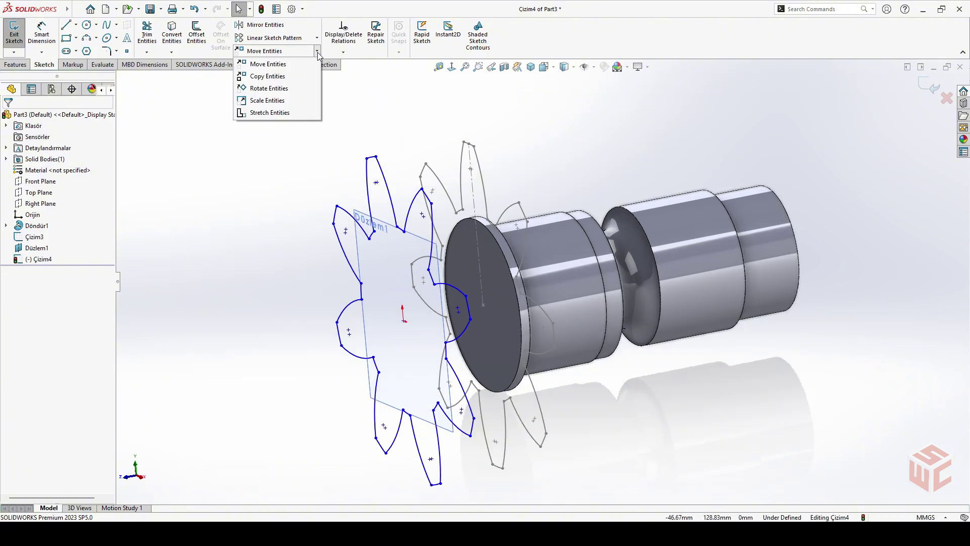
left_click(266, 101)
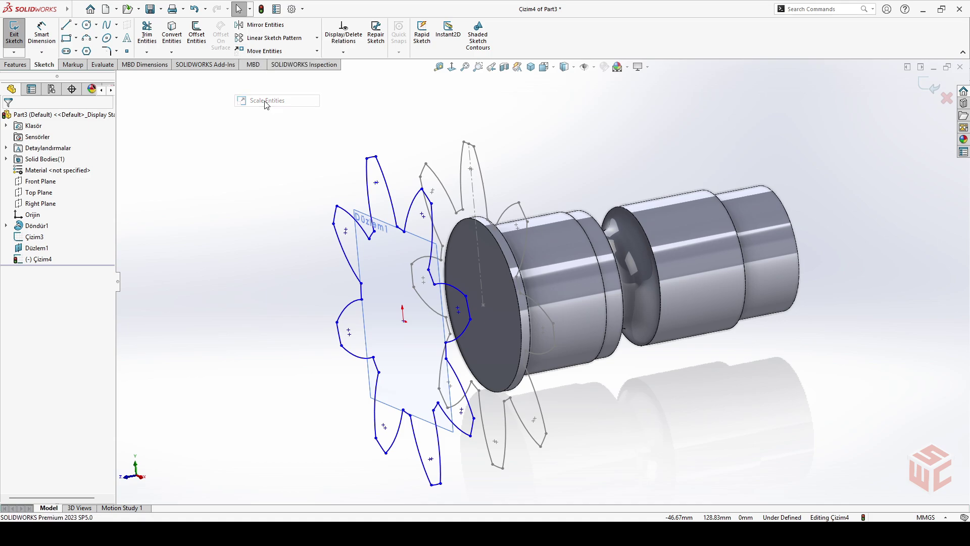
mouse_move(478, 130)
left_mouse_down()
mouse_move(444, 159)
mouse_move(313, 368)
mouse_move(301, 501)
left_mouse_up()
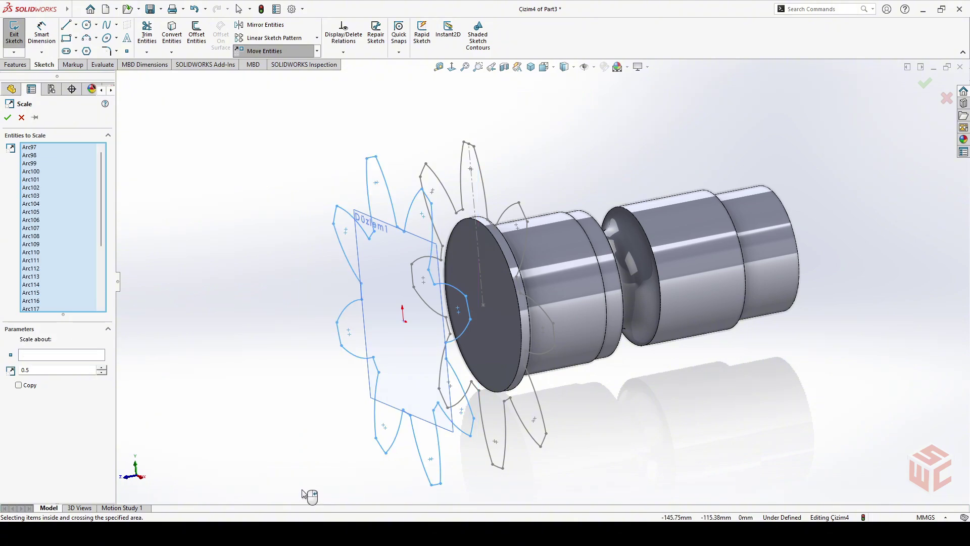
left_click(52, 357)
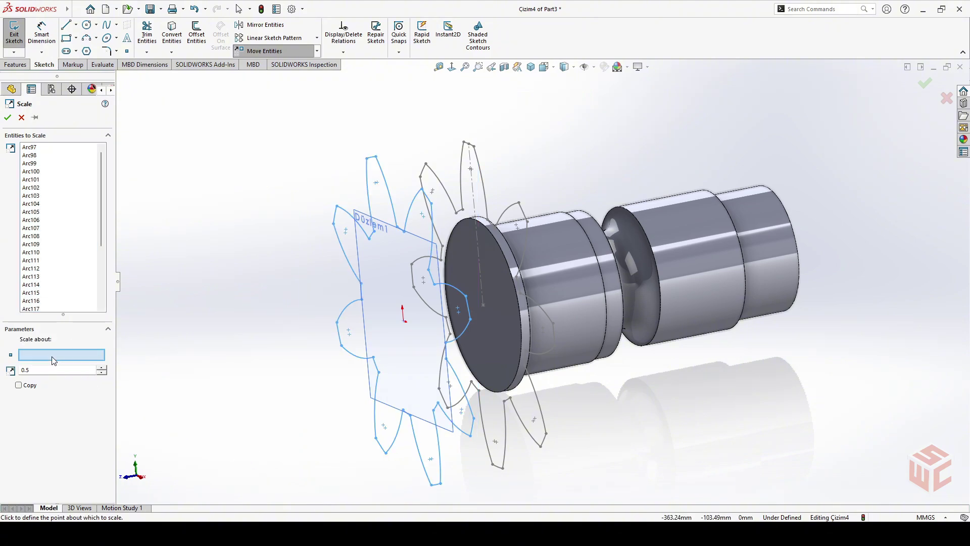
left_click(404, 322)
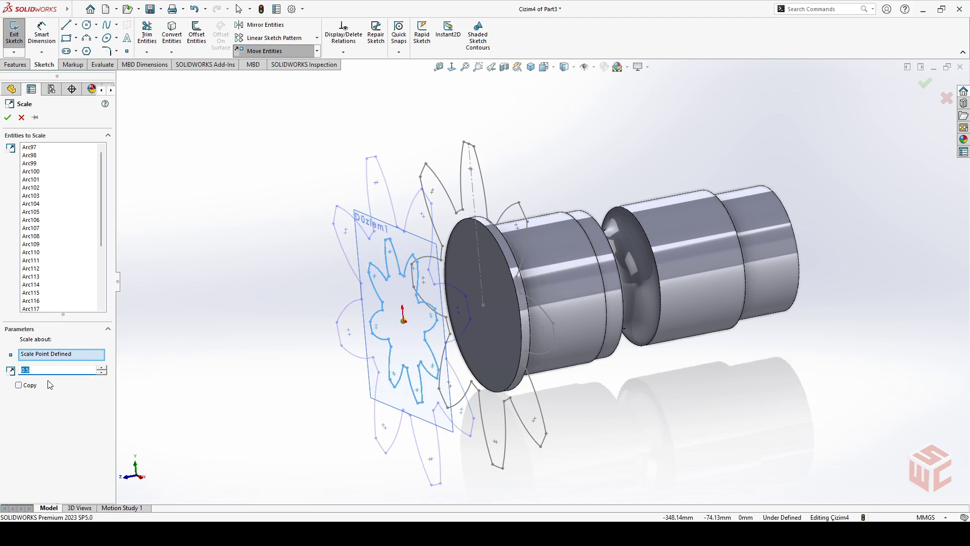
type("0.")
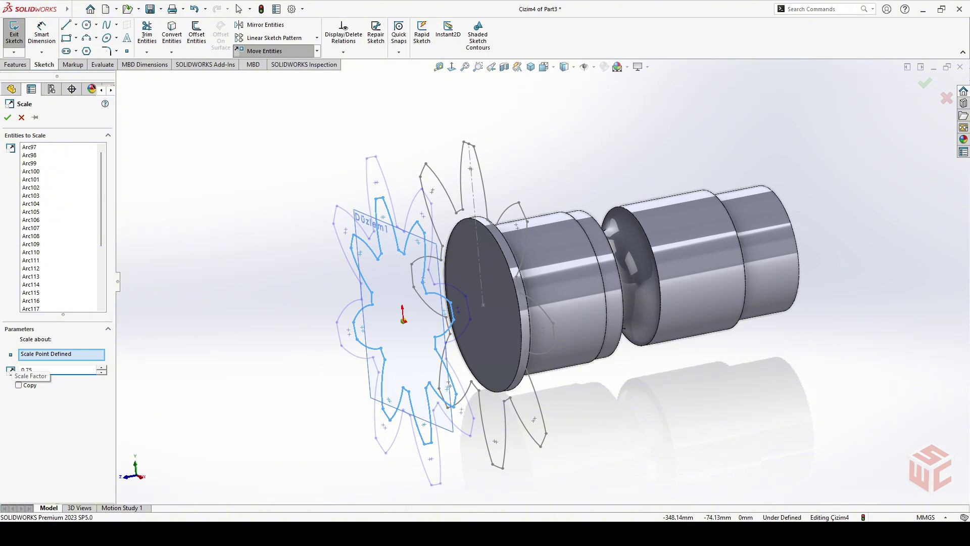
left_click(8, 118)
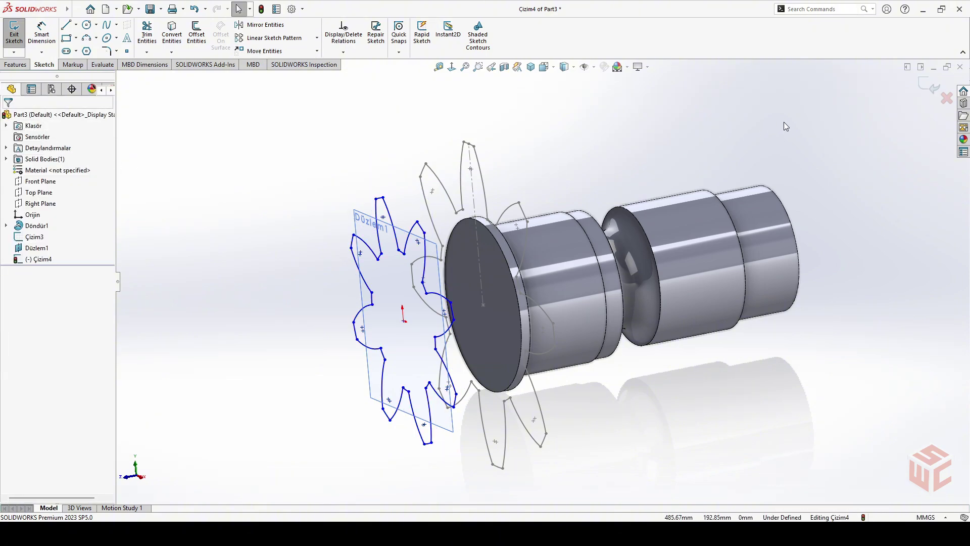
left_click(930, 86)
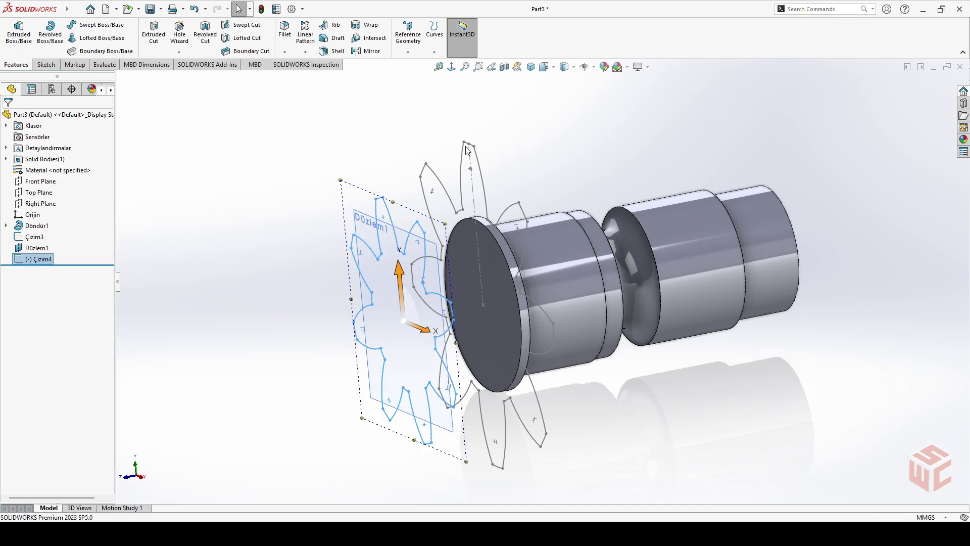
Step: Hide the reference plane Düzlem1 that carries the scaled outline
left_click(516, 149)
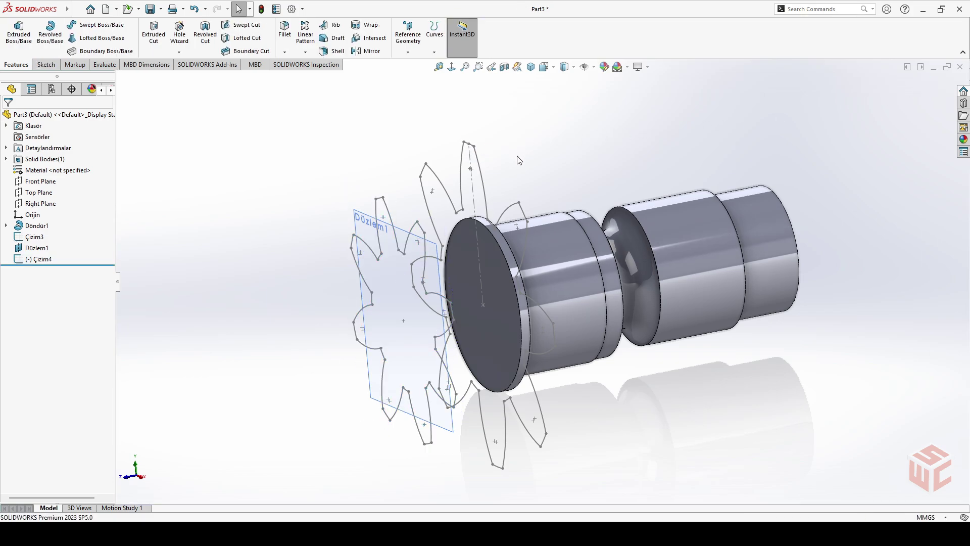
left_click(371, 223)
left_click(425, 190)
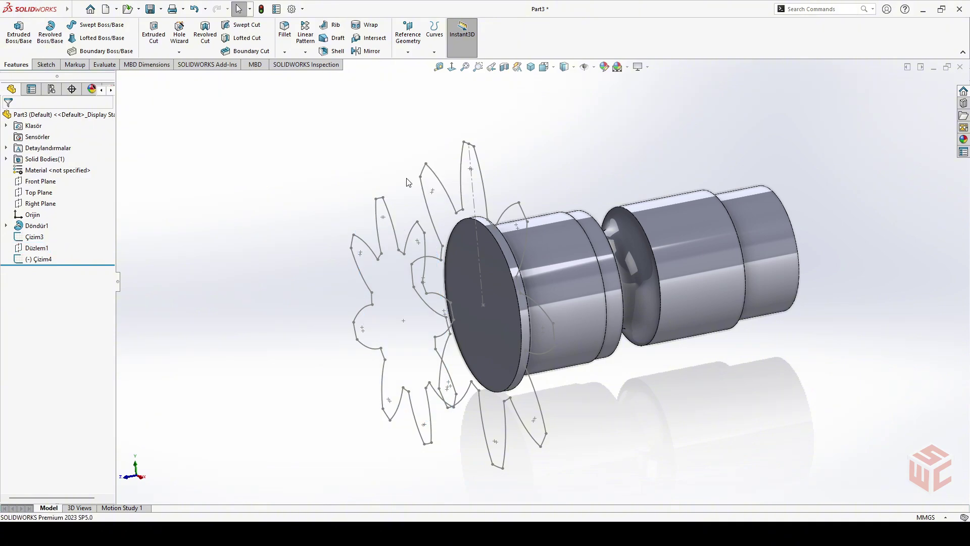
Step: Create a reference plane offset 95 mm outward from the circular end face
mouse_move(485, 303)
middle_mouse_down()
mouse_move(497, 313)
mouse_move(486, 282)
mouse_move(530, 305)
middle_mouse_up()
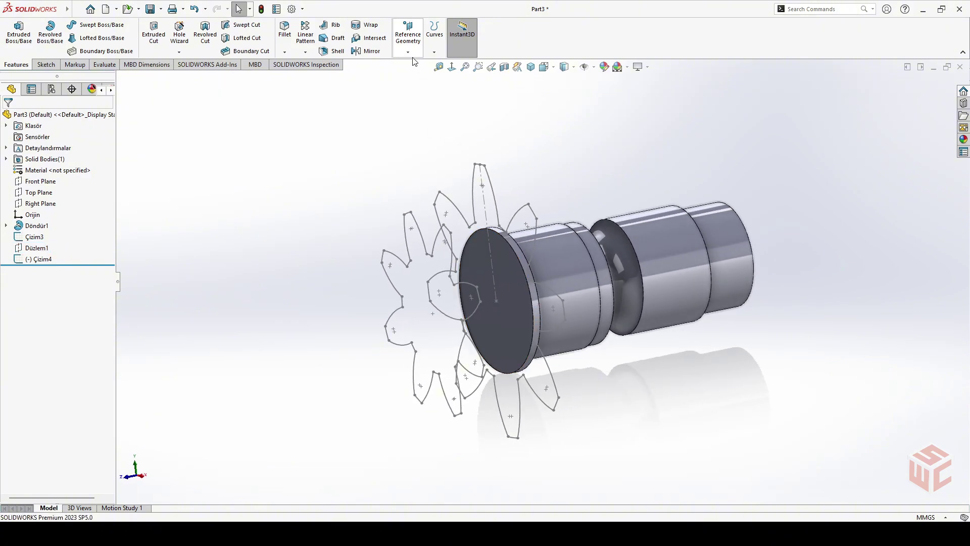
left_click(408, 36)
left_click(416, 64)
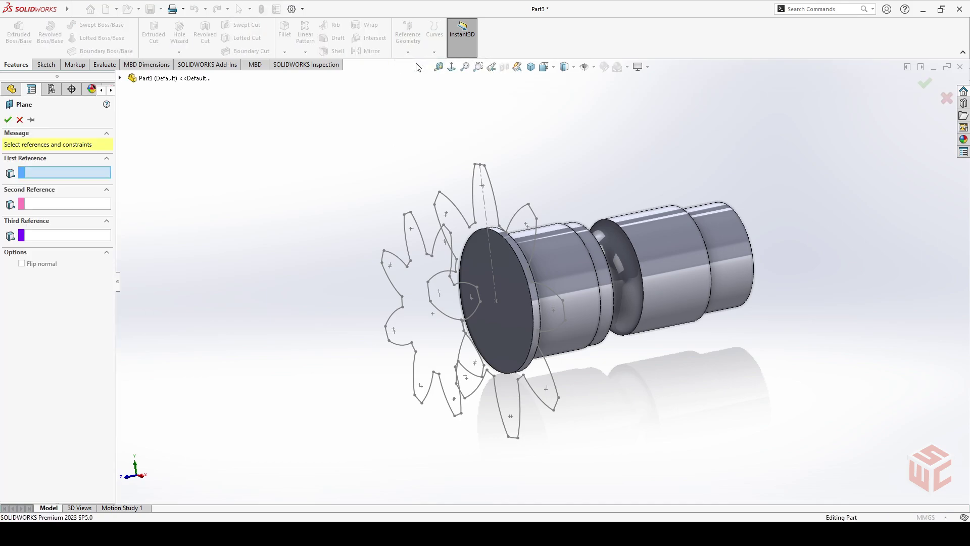
left_click(506, 270)
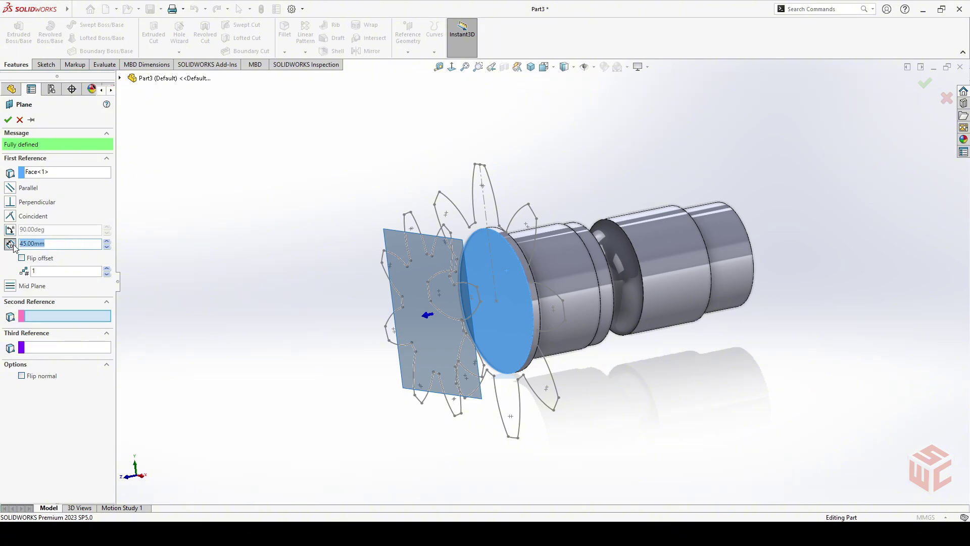
type("95")
key("Return")
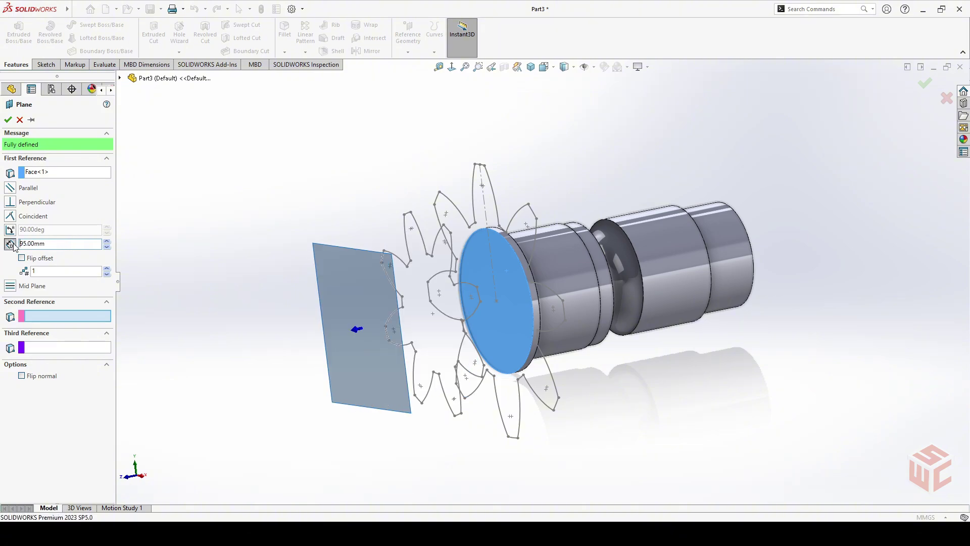
left_click(308, 231)
Step: Start a sketch on the new plane Düzlem2 and convert the entire eight-tooth sketch Çizim3 into it
middle_click_drag(308, 231, 360, 256)
left_click(377, 258)
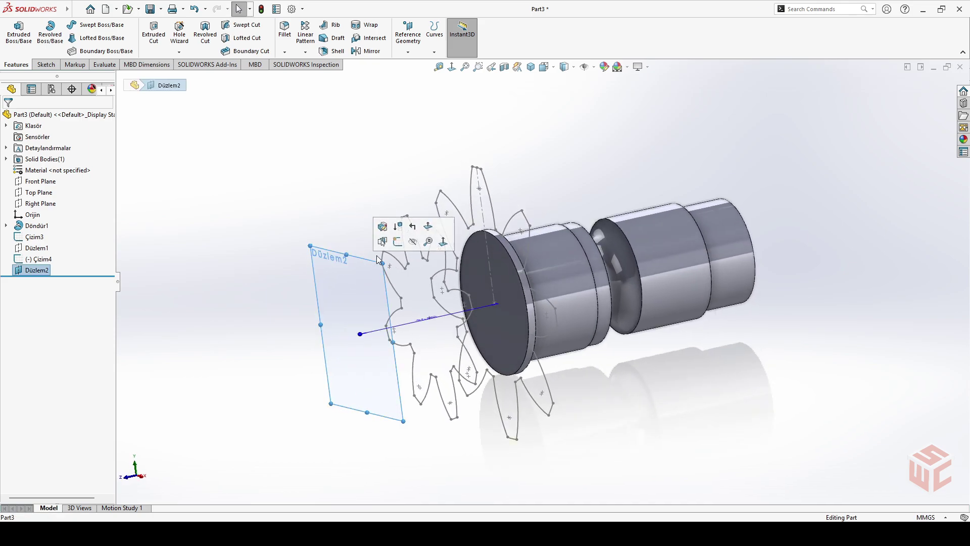
left_click(397, 242)
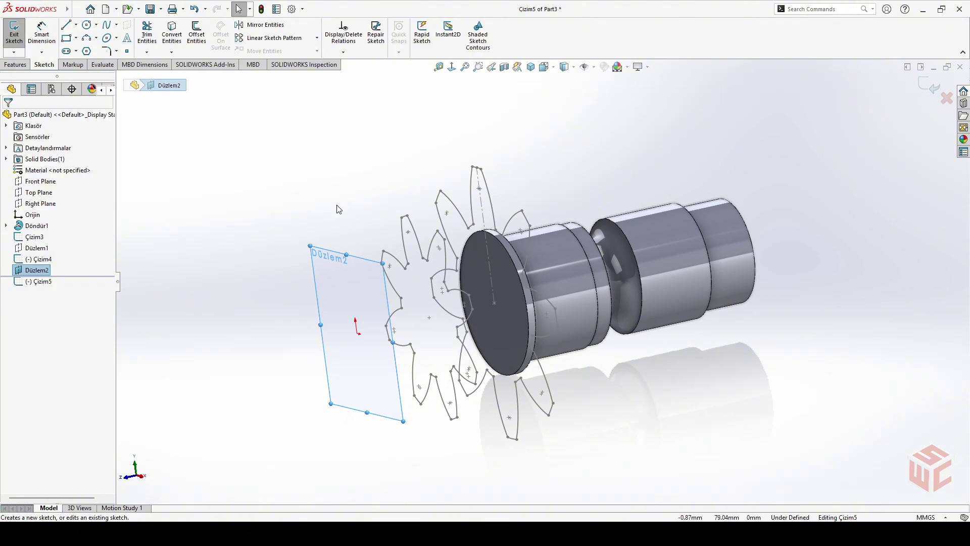
left_click(176, 43)
left_click(120, 79)
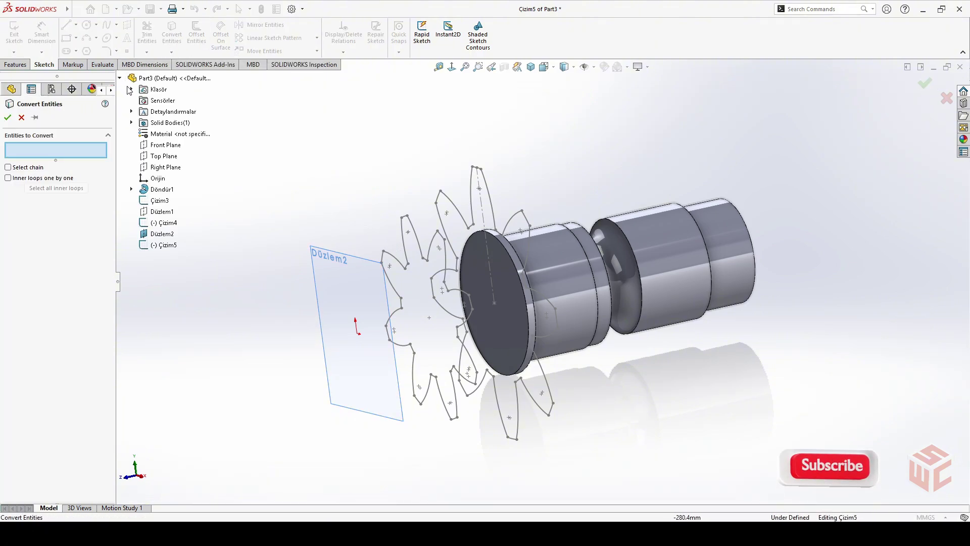
left_click(160, 201)
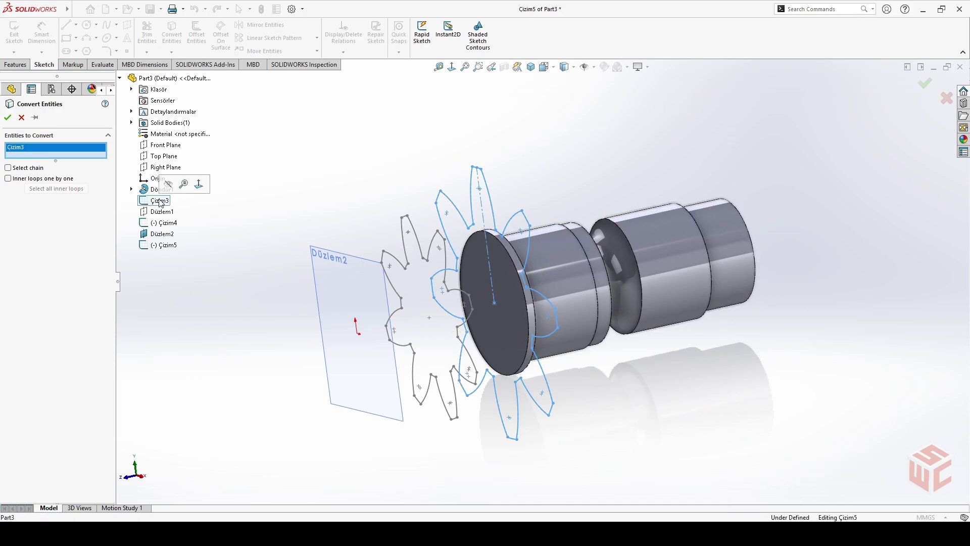
left_click(7, 118)
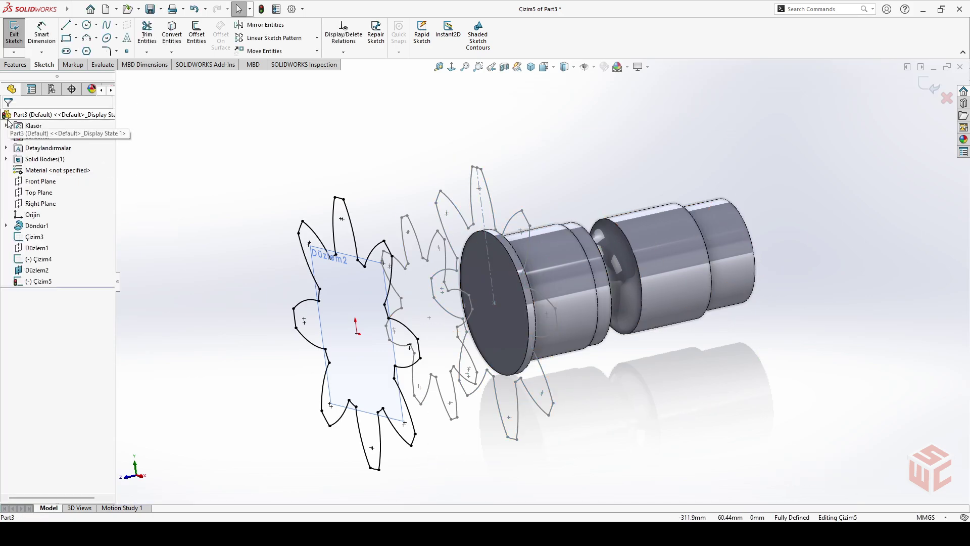
Step: Rotate the whole converted outline by -30 degrees about the origin with Rotate Entities, without keeping relations
left_click(317, 52)
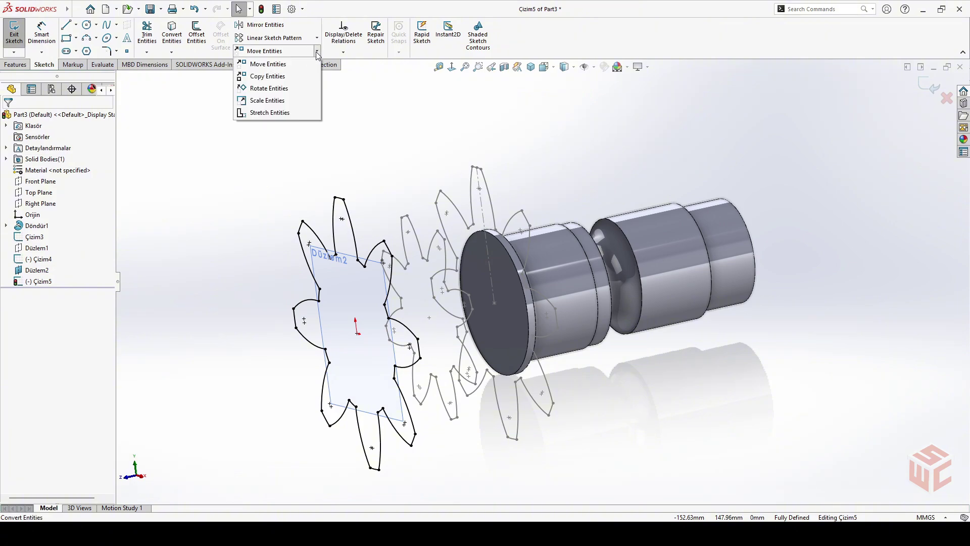
left_click(269, 88)
left_click_drag(433, 166, 264, 481)
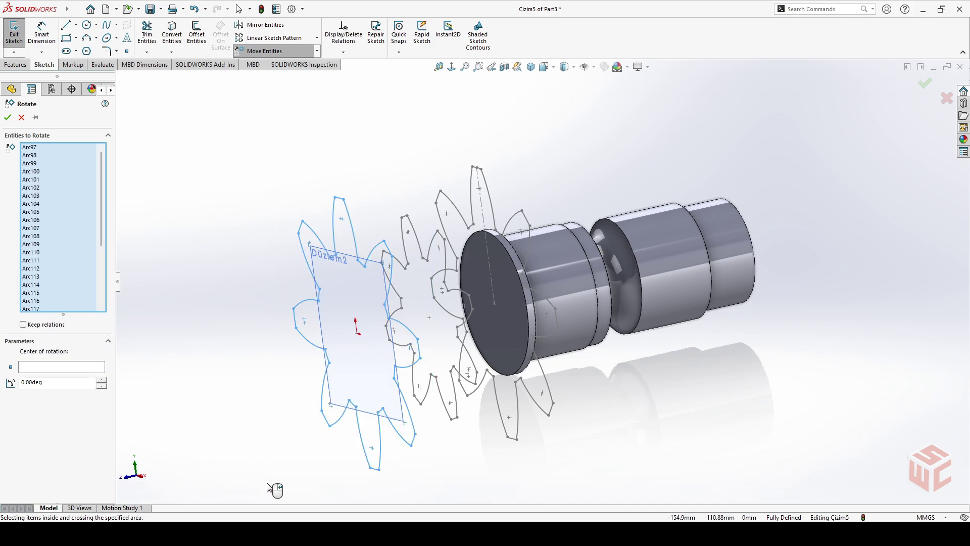
left_click(74, 367)
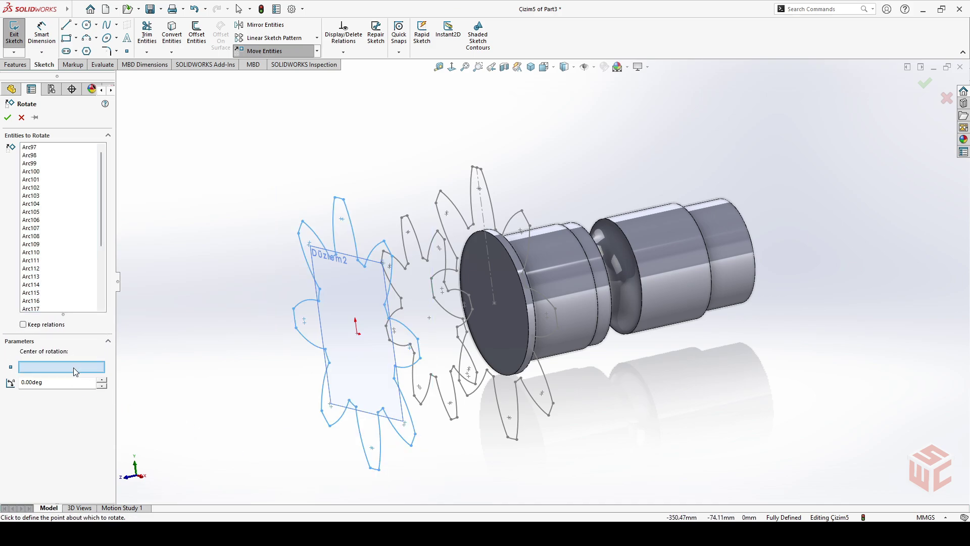
left_click(357, 335)
scroll(376, 244, "down", 2)
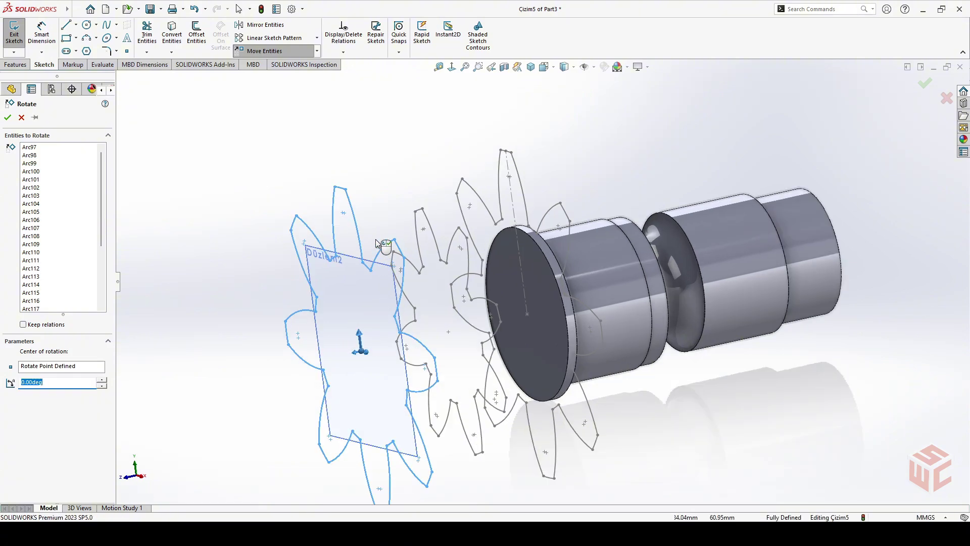
scroll(386, 230, "down", 2)
scroll(429, 226, "down", 3)
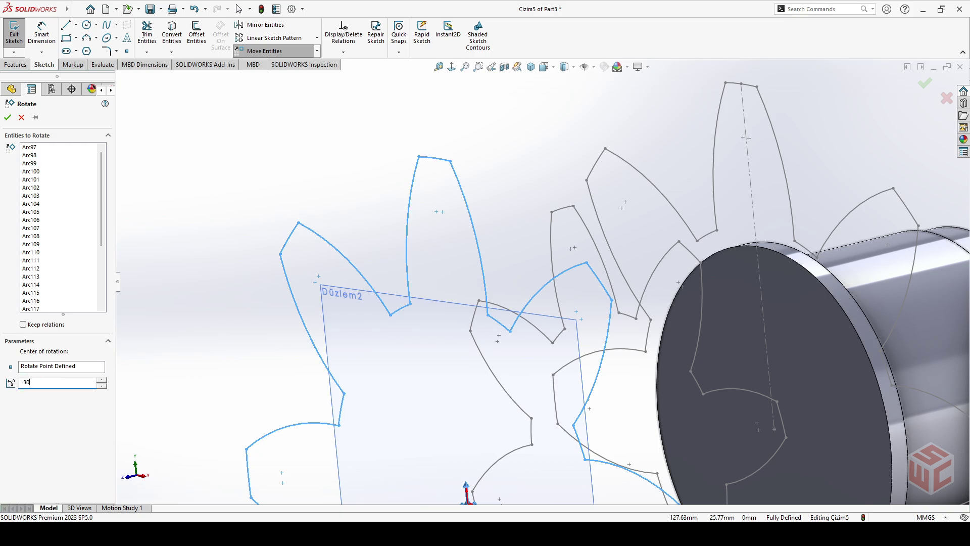
key("Return")
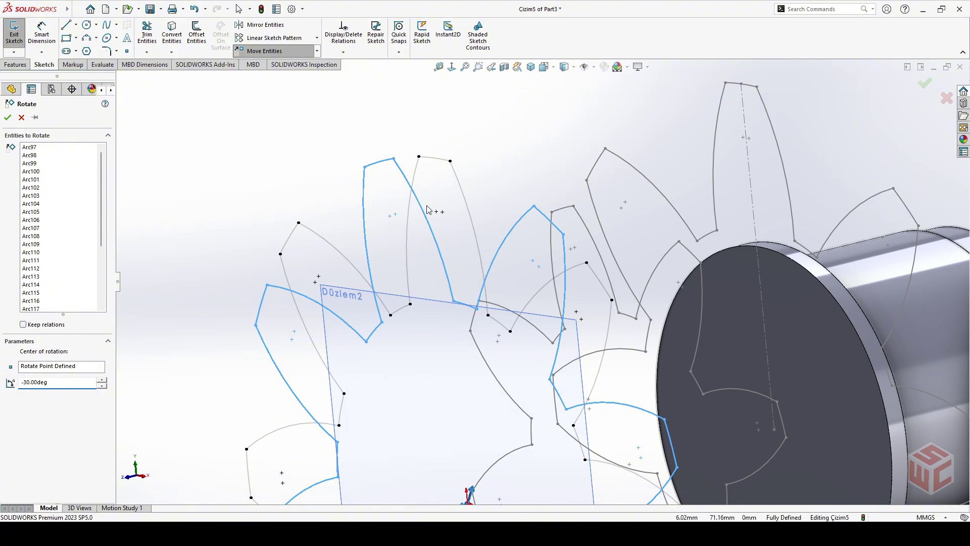
left_click(7, 117)
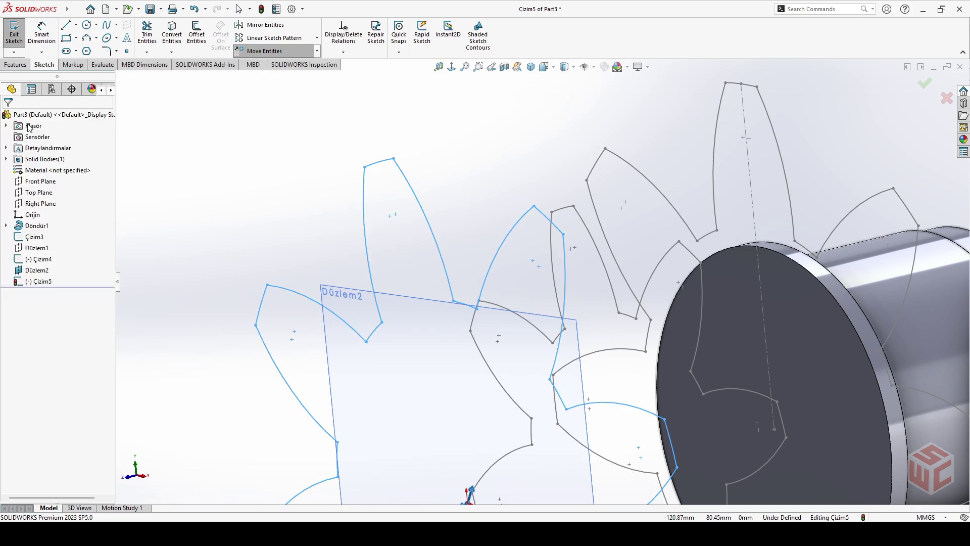
Step: Scale the entire converted outline on Düzlem2 by a factor of 0.5 about the origin with Scale Entities, without making a copy
scroll(433, 361, "up", 4)
scroll(468, 394, "up", 3)
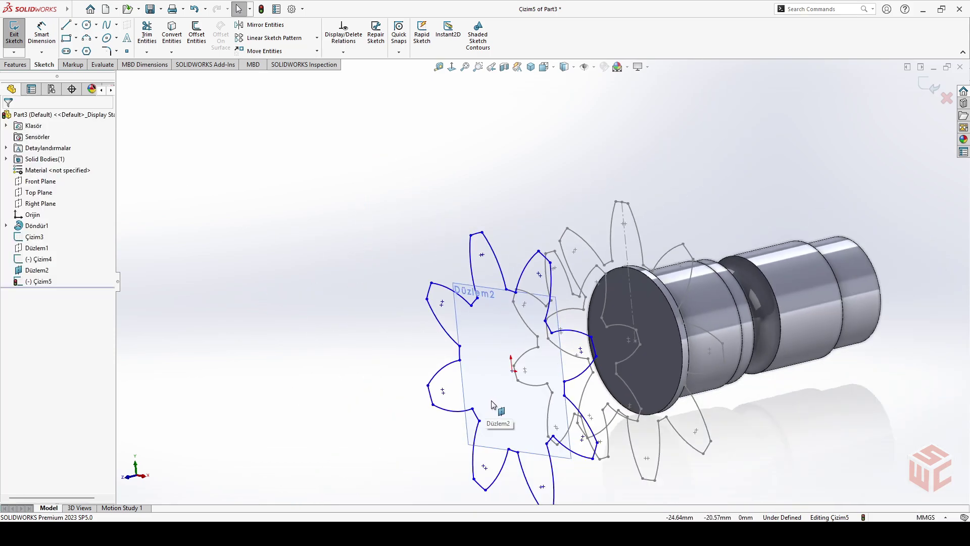
scroll(535, 391, "down", 1)
middle_click_drag(527, 389, 541, 404)
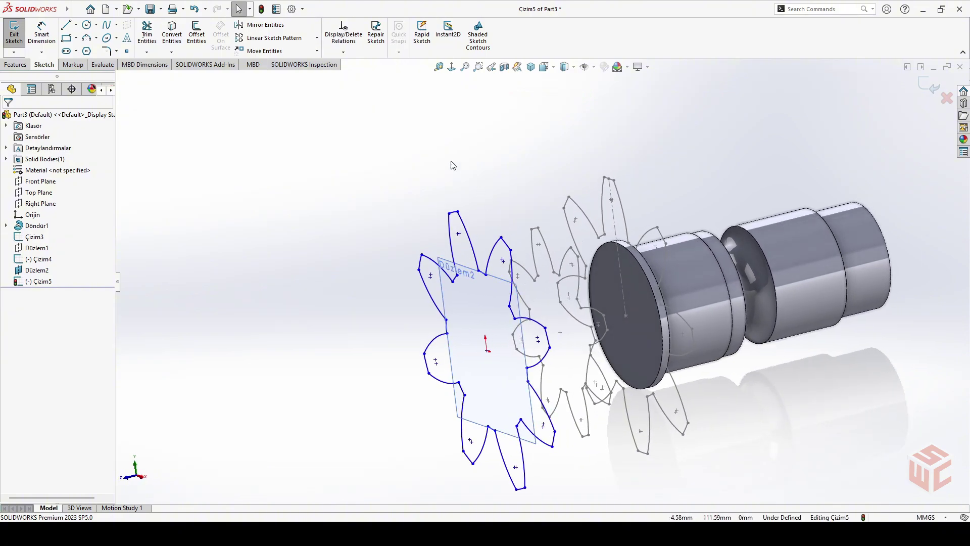
left_click(317, 51)
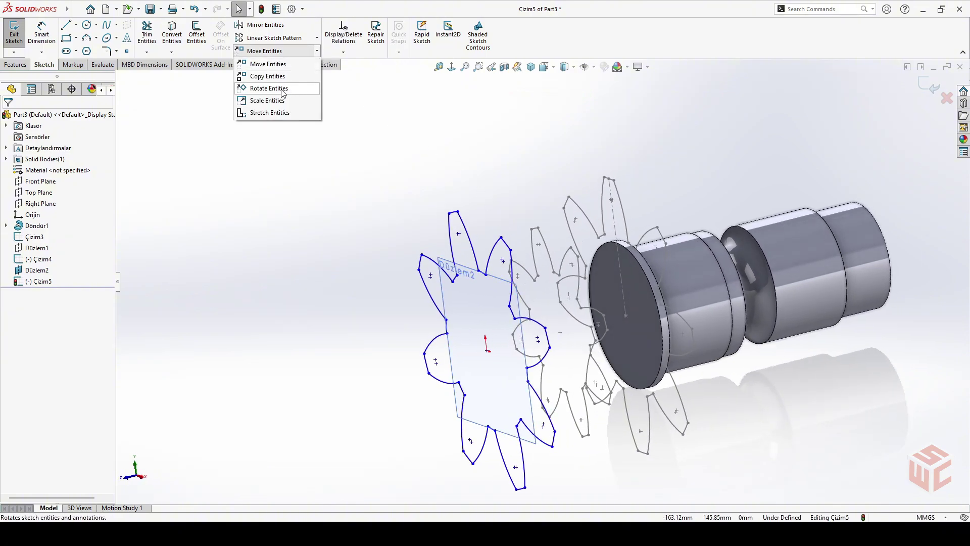
left_click(269, 103)
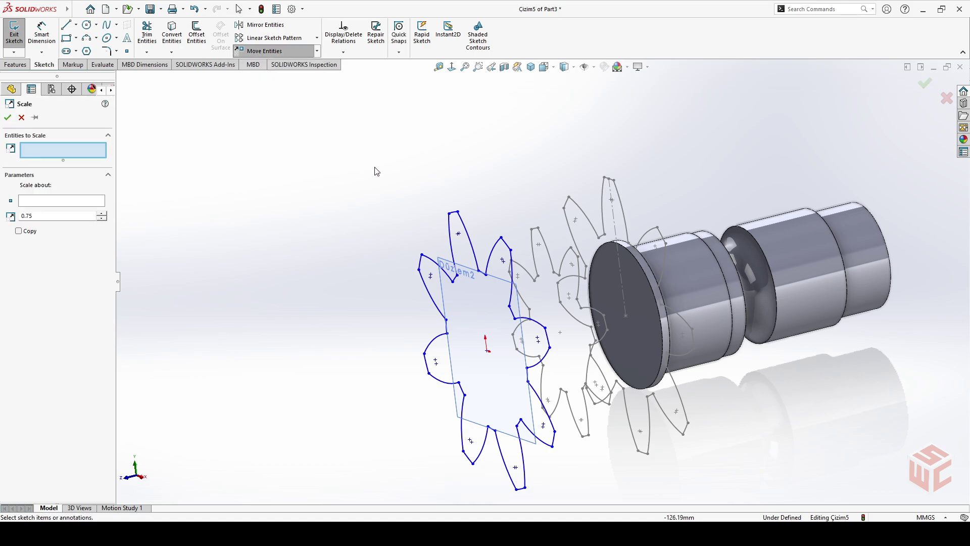
left_click_drag(544, 199, 382, 496)
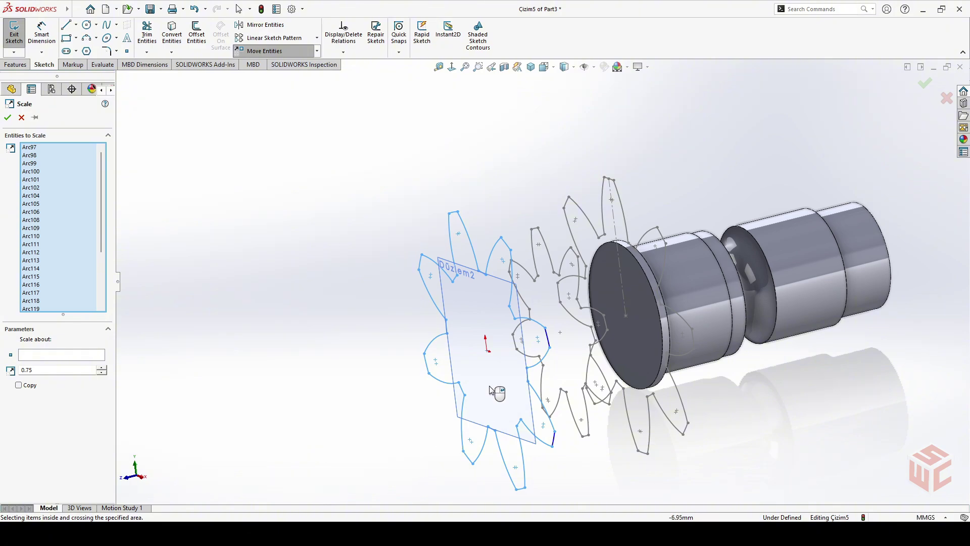
mouse_move(561, 188)
left_mouse_down()
mouse_move(523, 216)
mouse_move(459, 436)
mouse_move(397, 504)
left_mouse_up()
left_click(61, 356)
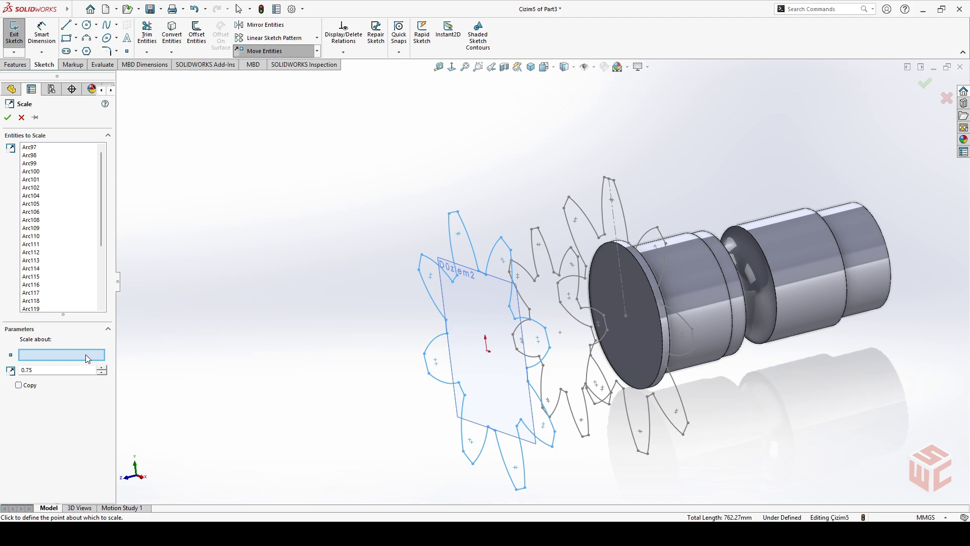
left_click(487, 351)
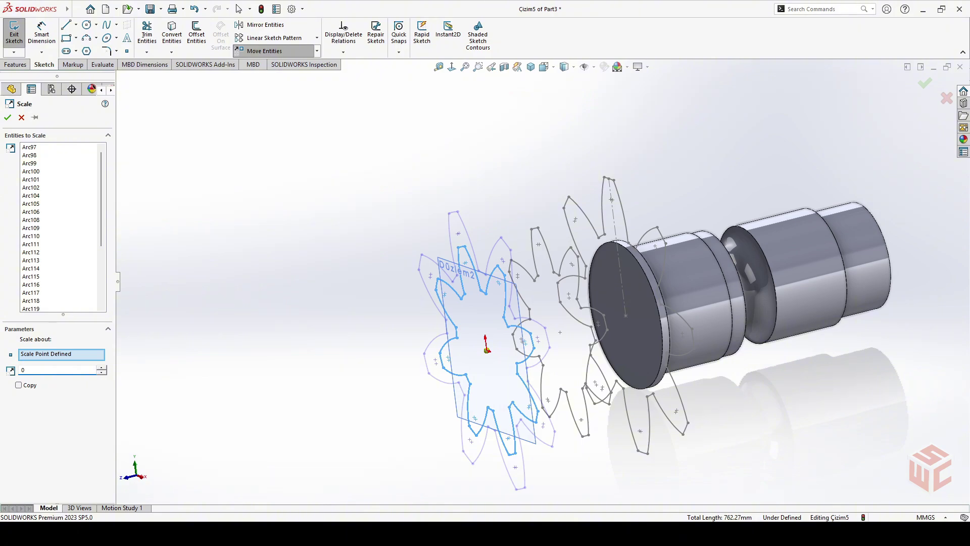
key("Return")
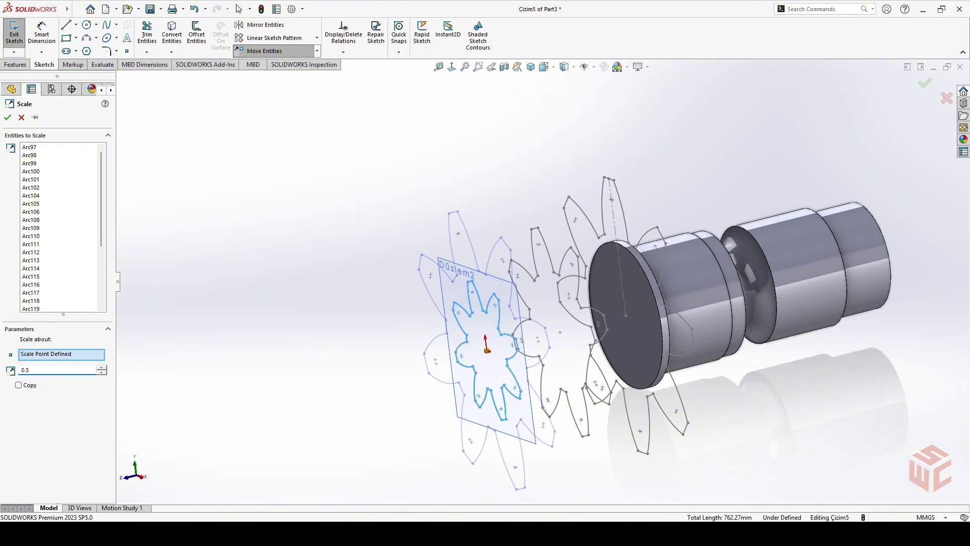
left_click(8, 118)
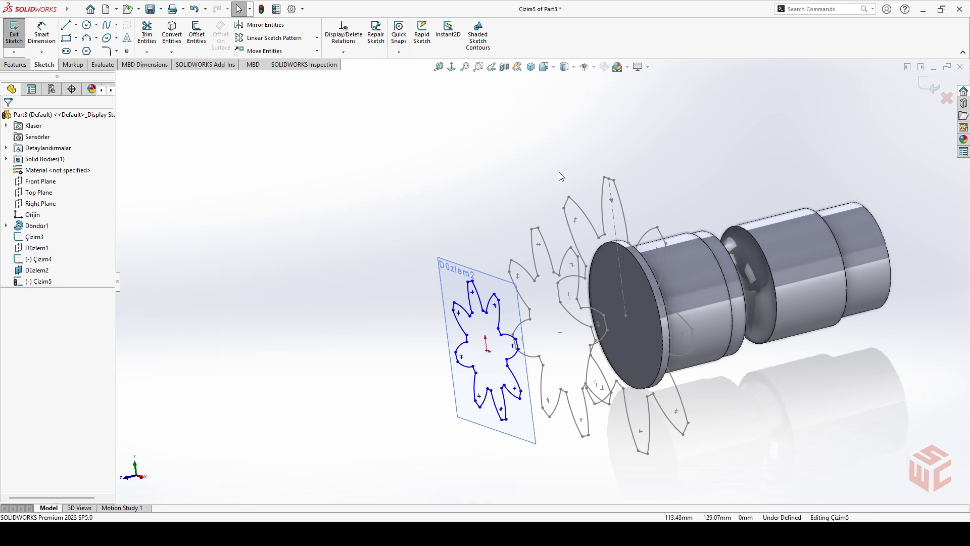
Step: Exit the scaled outline's sketch and hide the reference plane Düzlem2
left_click(923, 85)
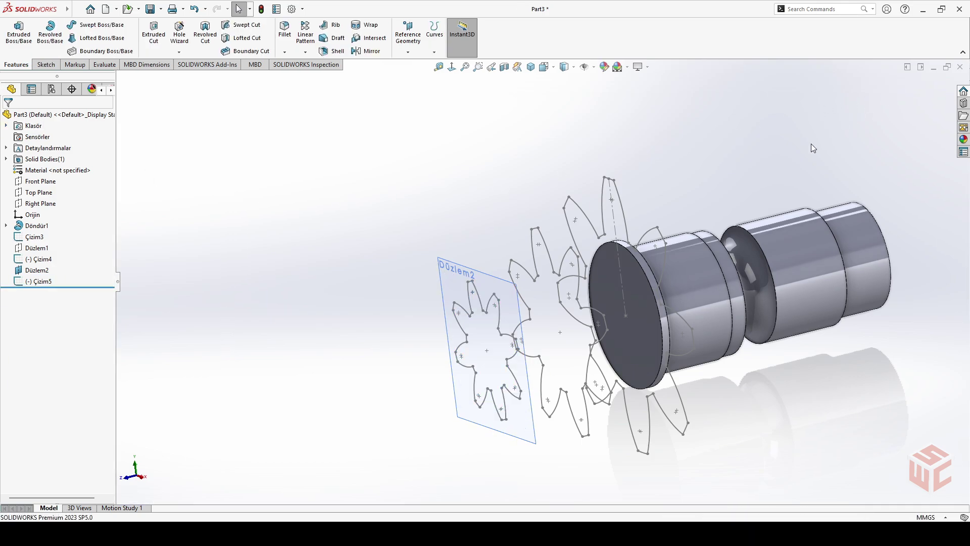
left_click(447, 273)
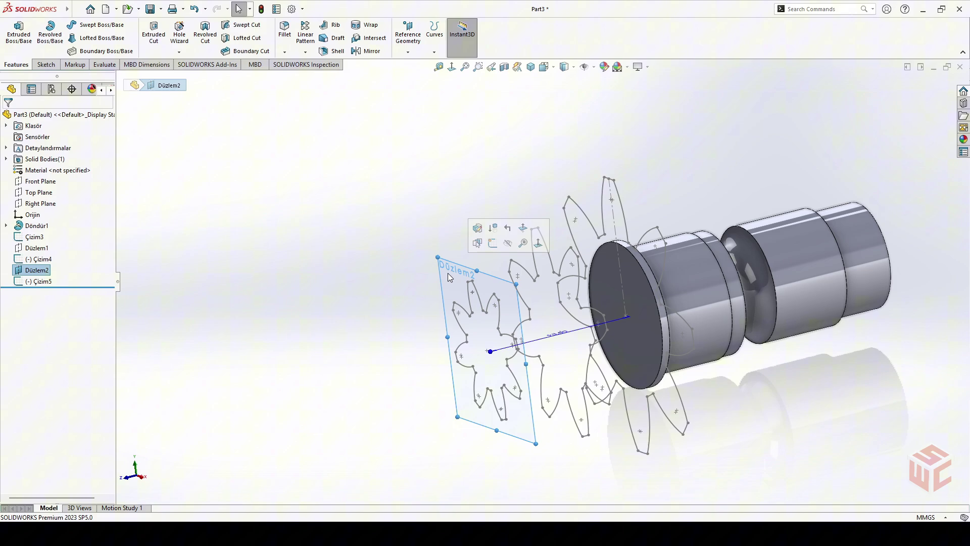
left_click(508, 244)
Step: Loft a solid through the three tooth outlines Çizim3, Çizim4 and Çizim5, picking matching tooth-tip points and merging the result
mouse_move(503, 245)
middle_mouse_down()
mouse_move(472, 210)
mouse_move(439, 212)
mouse_move(513, 210)
mouse_move(653, 260)
mouse_move(660, 198)
mouse_move(623, 216)
mouse_move(624, 234)
middle_mouse_up()
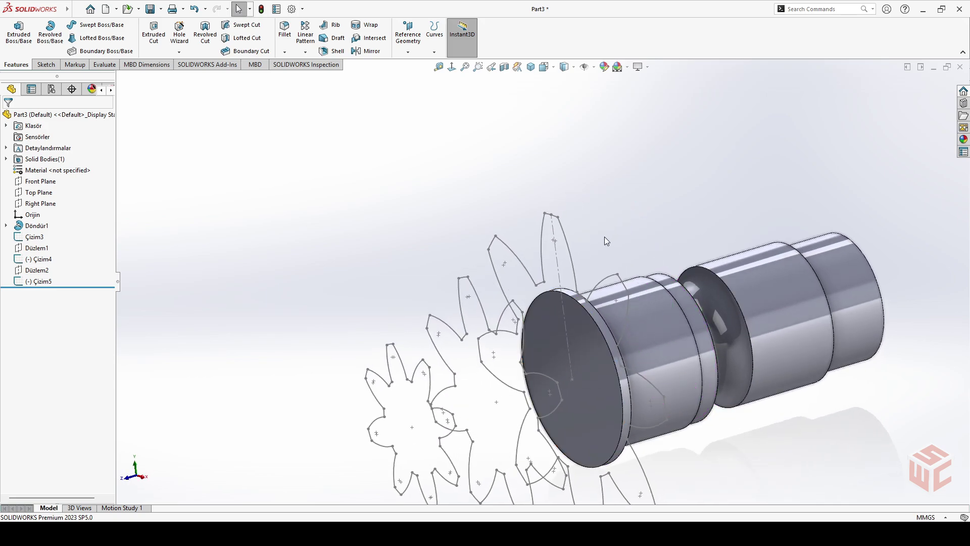
scroll(604, 237, "down", 1)
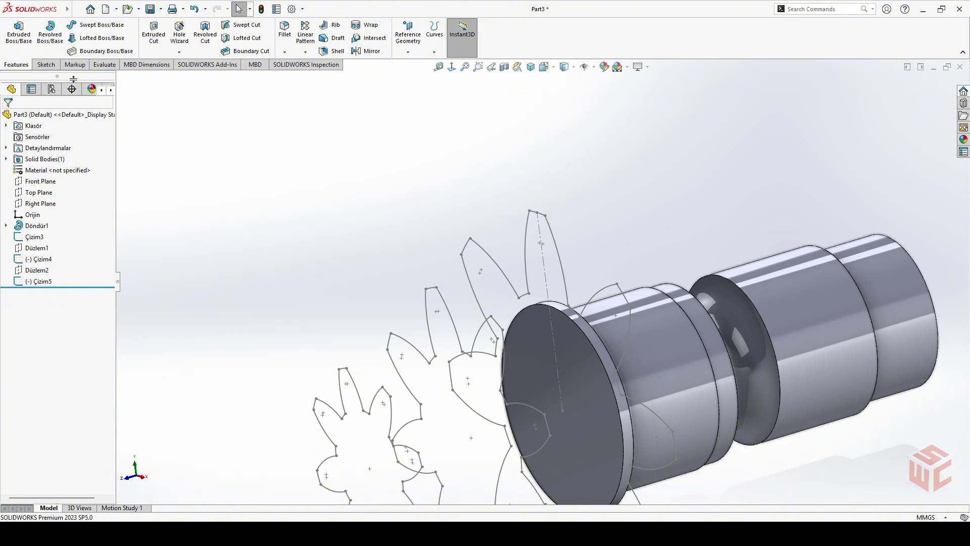
left_click(103, 39)
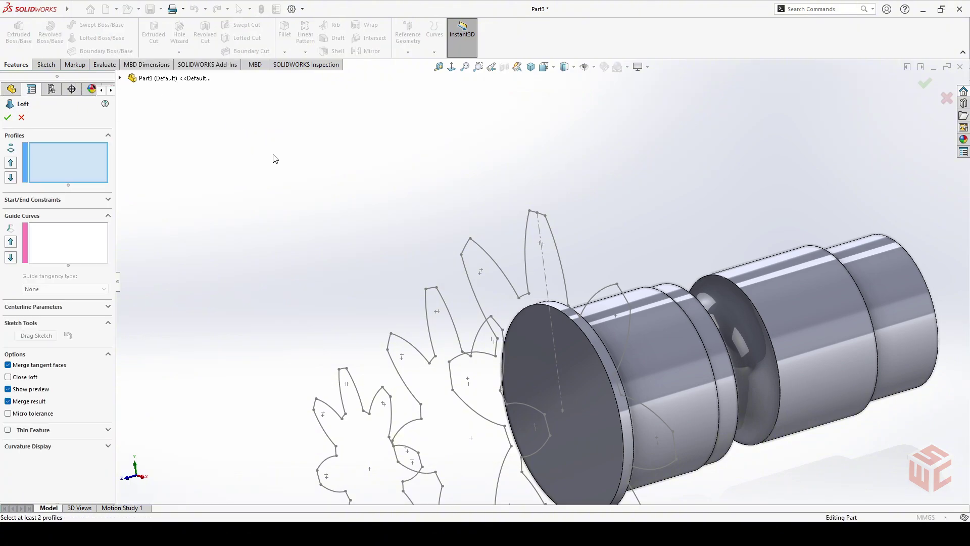
left_click(545, 216)
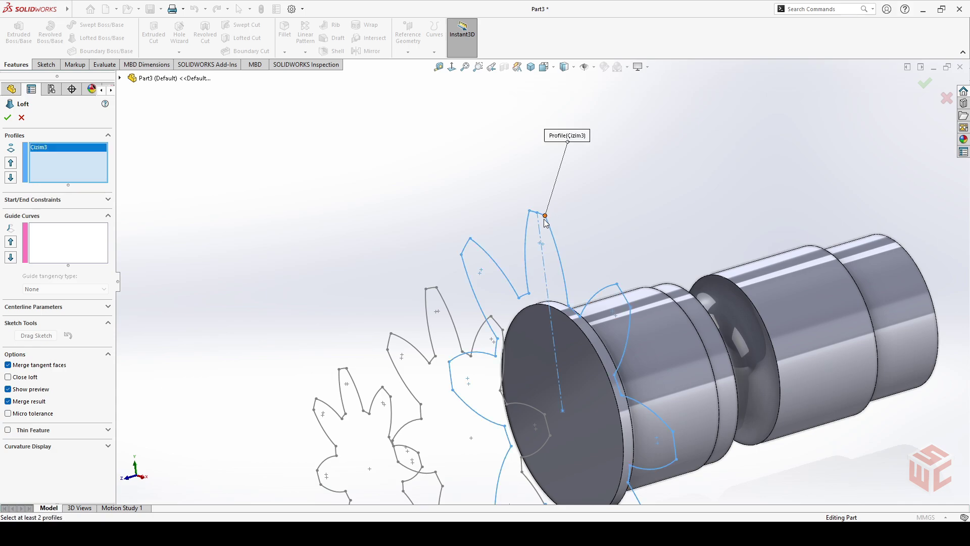
left_click(437, 286)
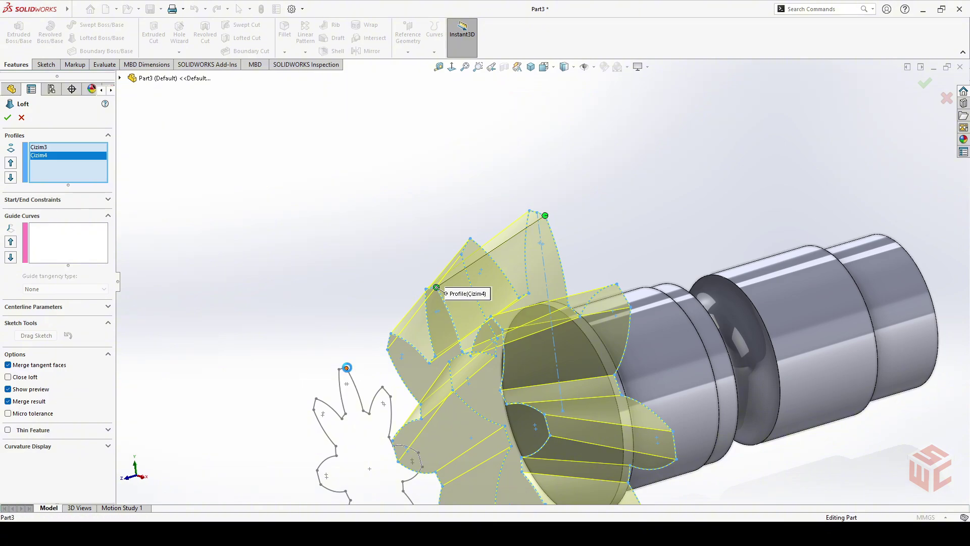
left_click(347, 367)
middle_click_drag(372, 395, 438, 335)
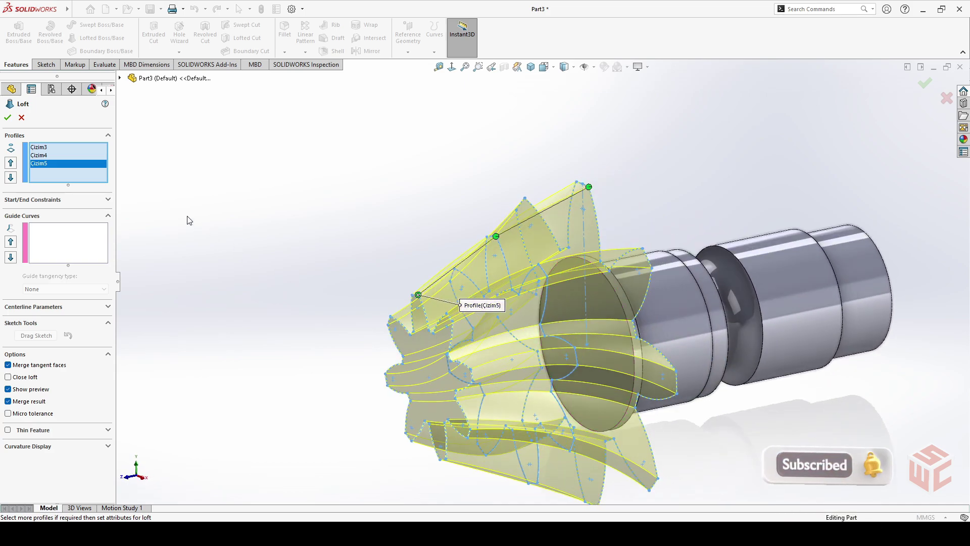
left_click(8, 118)
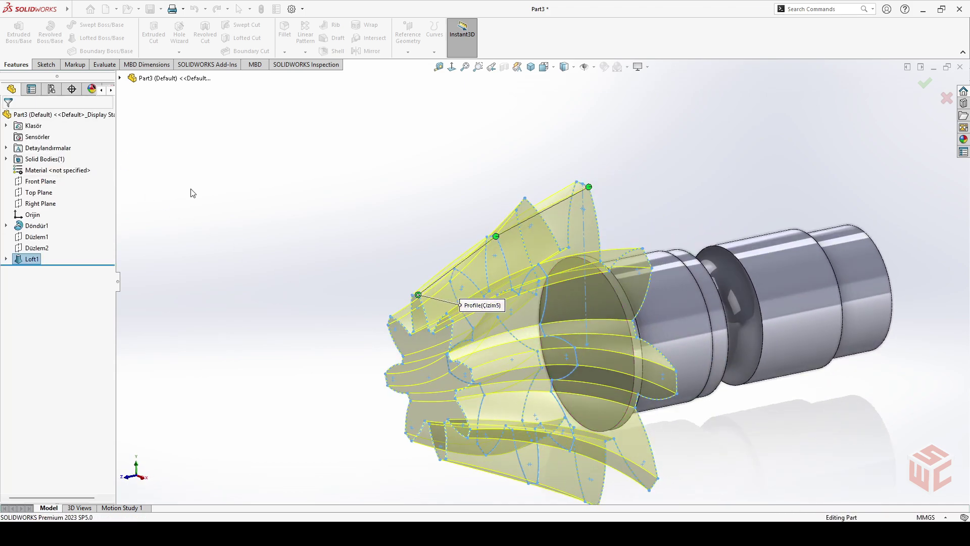
left_click(356, 242)
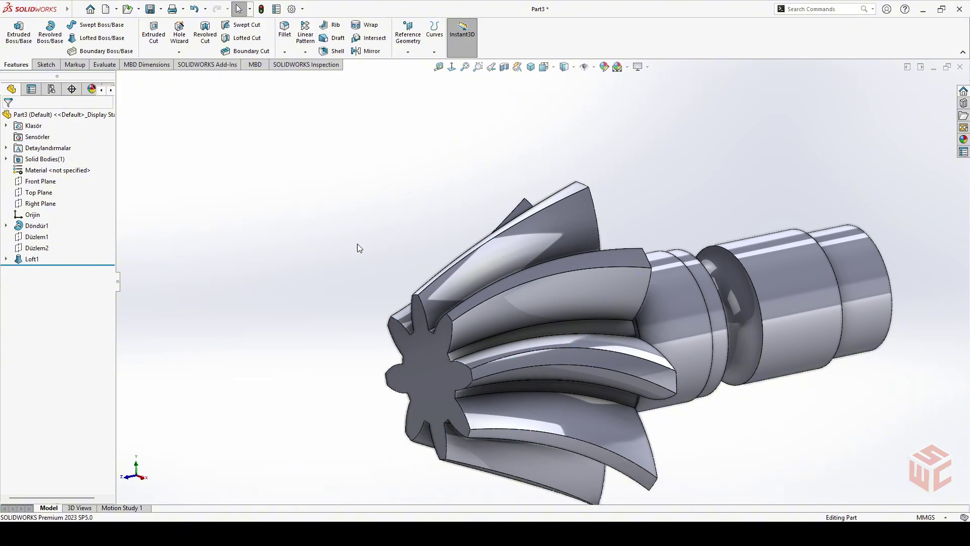
Step: Start a sketch on the narrow annular shoulder face at the shaft end opposite the lofted teeth
scroll(605, 398, "up", 2)
middle_click_drag(605, 398, 614, 350)
scroll(630, 281, "down", 3)
scroll(631, 281, "down", 3)
left_click(581, 253)
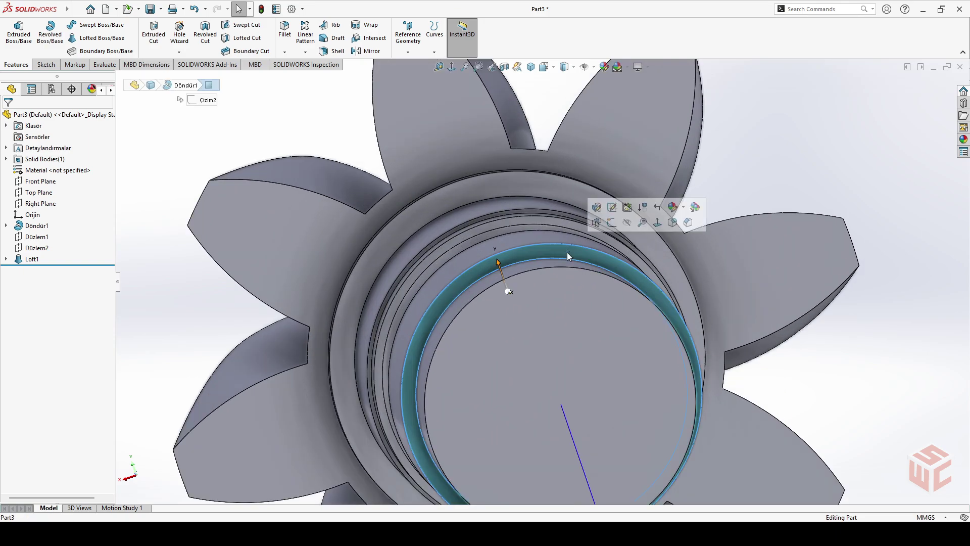
left_click(613, 223)
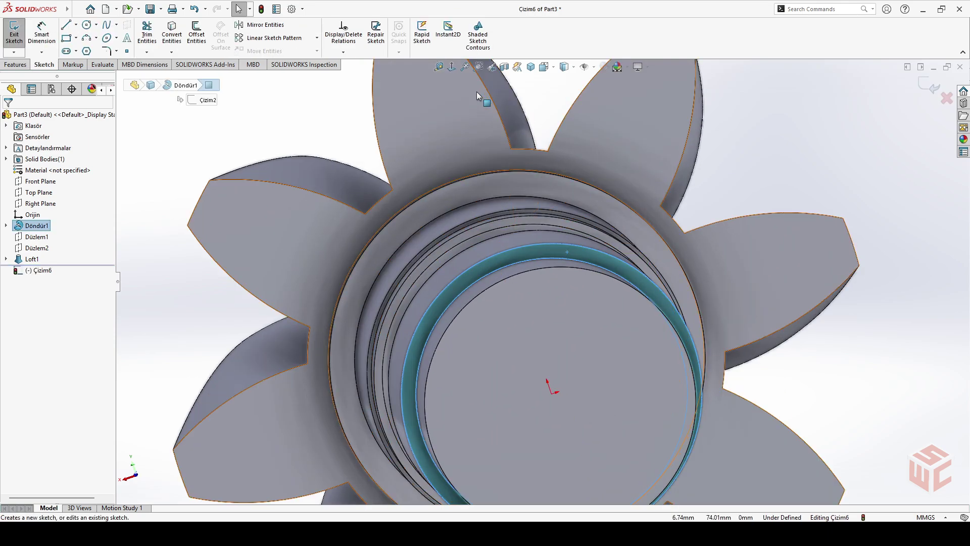
scroll(563, 216, "down", 3)
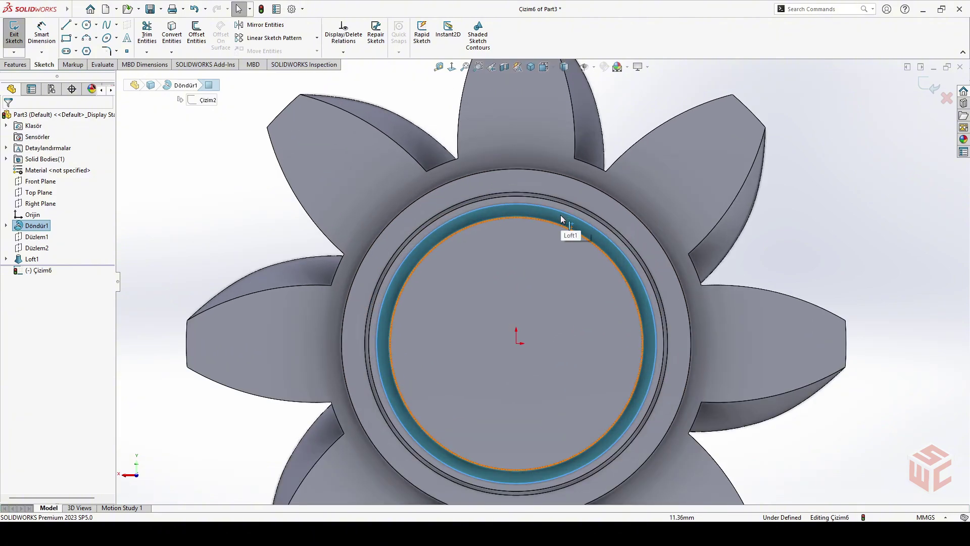
Step: Sketch a circle centred on the origin and set its diameter to 72 mm
left_click(87, 26)
left_click(507, 373)
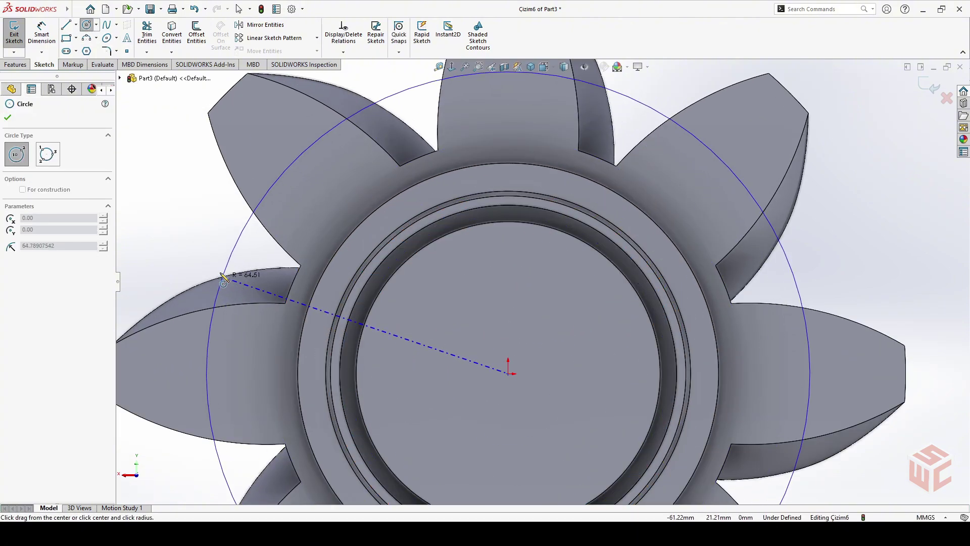
left_click(202, 274)
right_click_drag(188, 244, 192, 202)
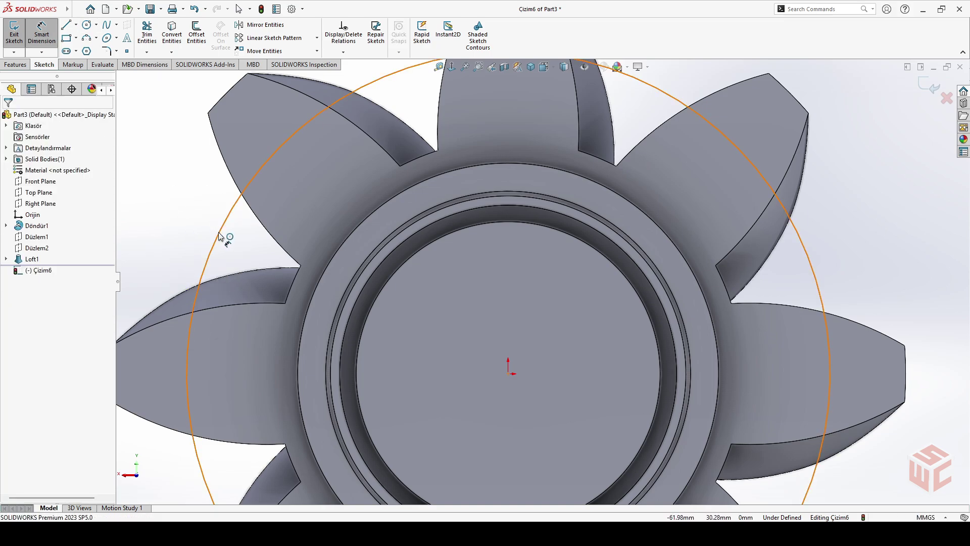
left_click(219, 235)
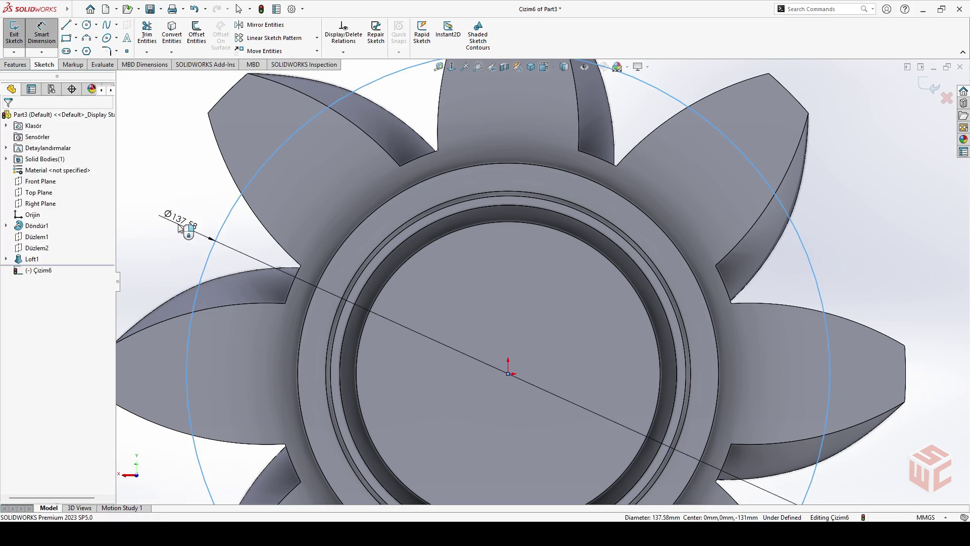
left_click(179, 227)
type("72")
key("Return")
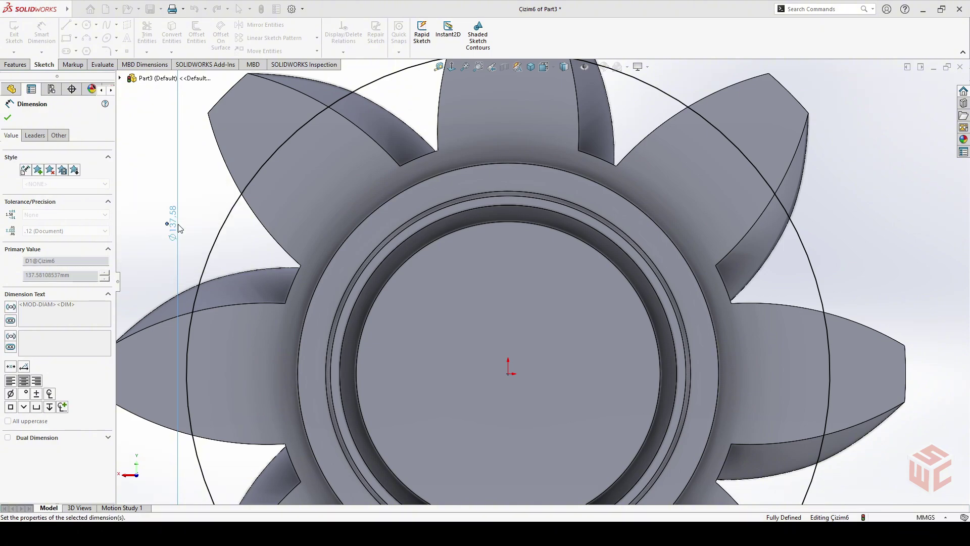
scroll(511, 195, "down", 3)
scroll(513, 216, "up", 3)
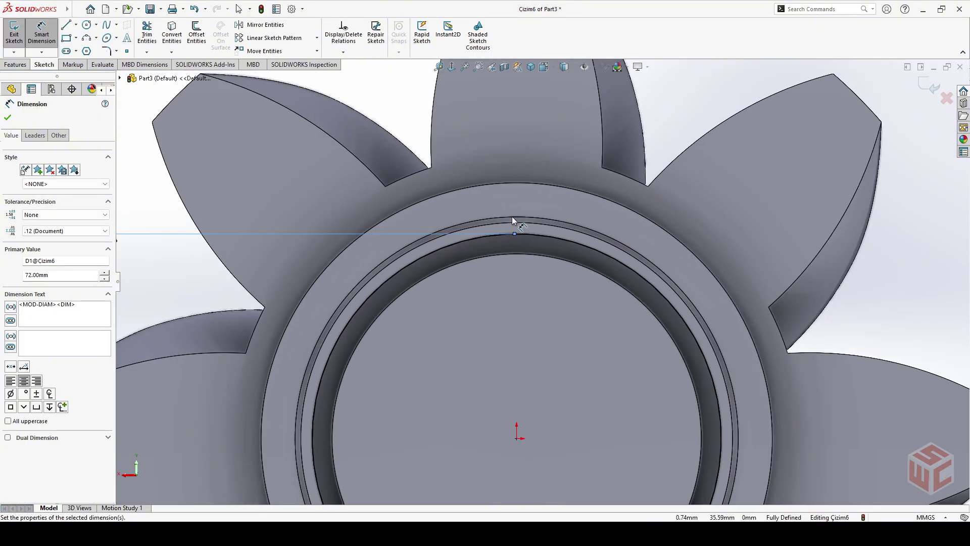
right_click(649, 140)
left_click(671, 172)
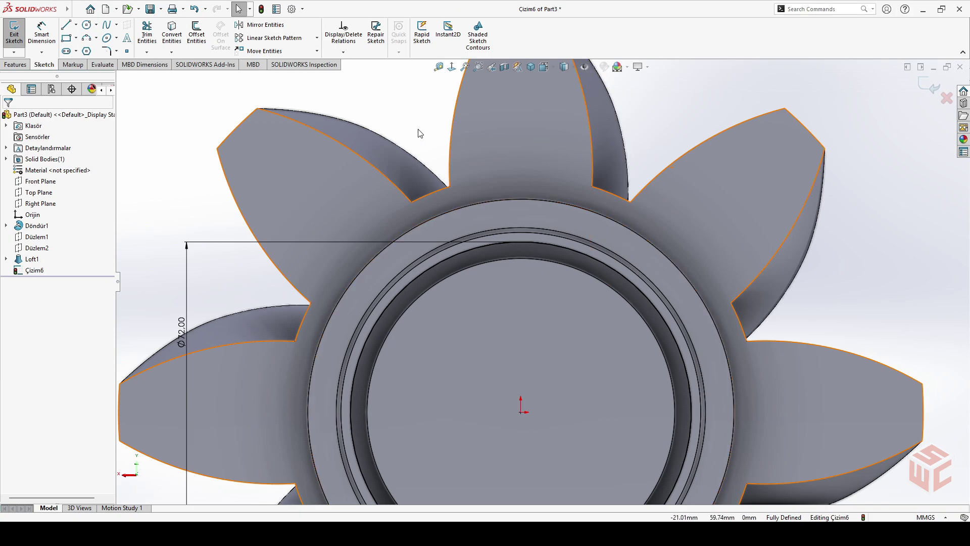
Step: Sketch a corner rectangle about 14.5 mm wide over the top of the 72 mm circle, starting from a point on the circle
left_click(66, 38)
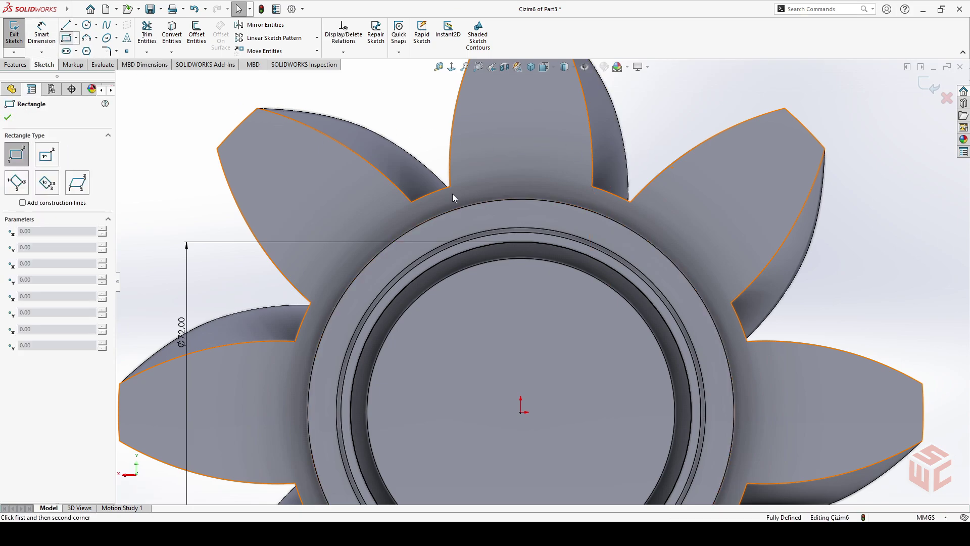
scroll(515, 255, "down", 6)
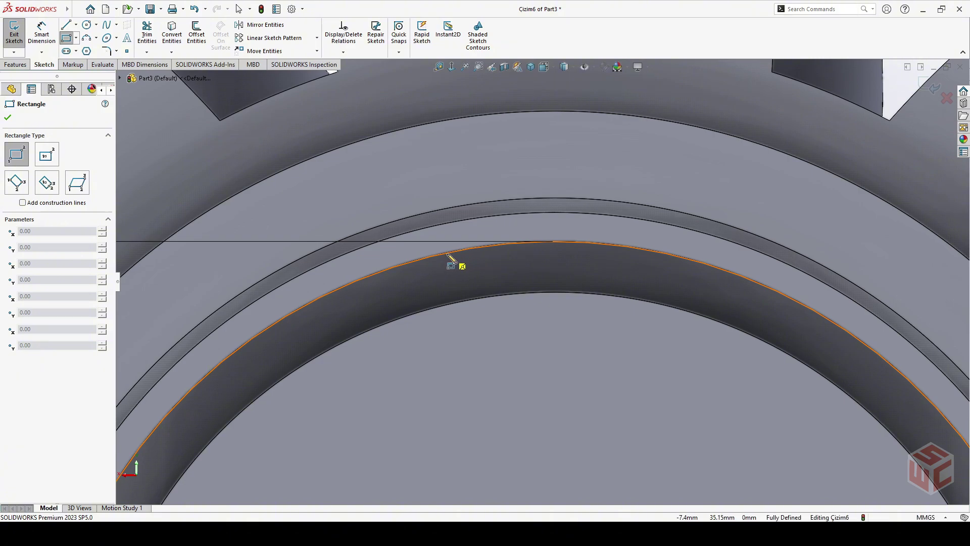
left_click(446, 253)
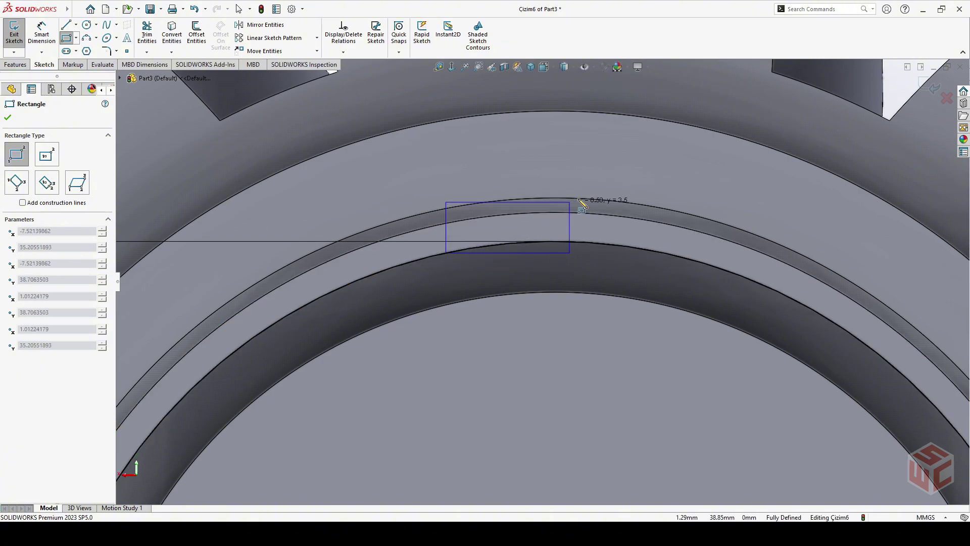
left_click(656, 148)
right_click(679, 157)
left_click(694, 162)
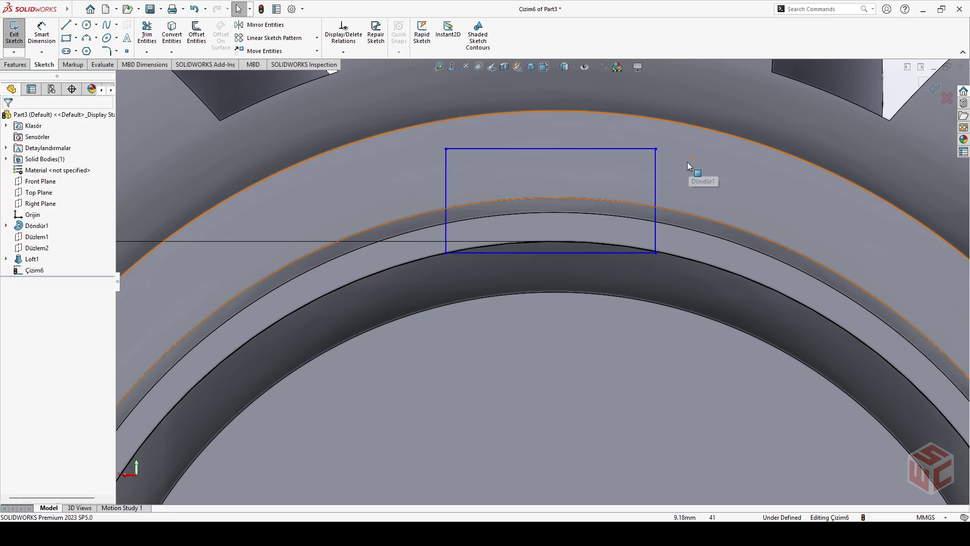
Step: Draw a horizontal centerline across the rectangle, joining the midpoints of its two vertical sides
left_click(76, 25)
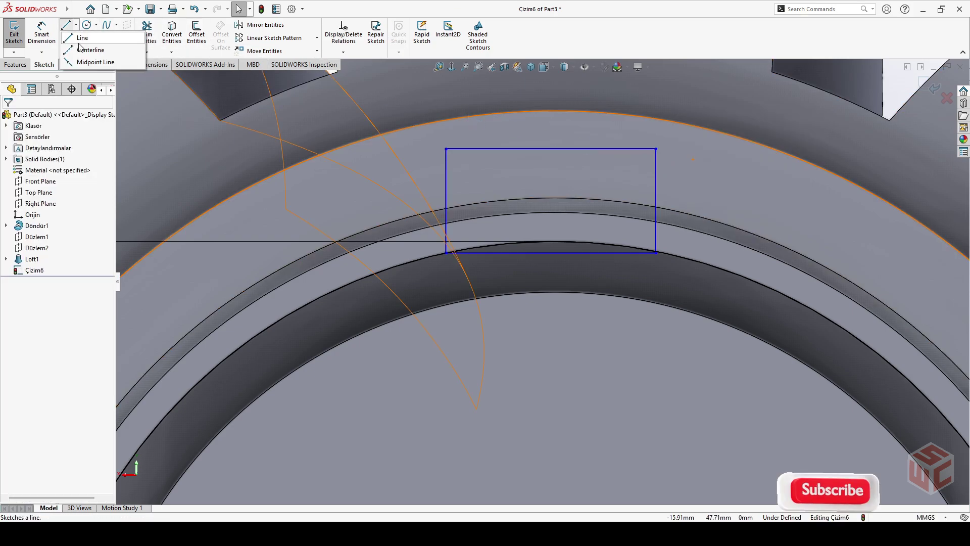
left_click(89, 44)
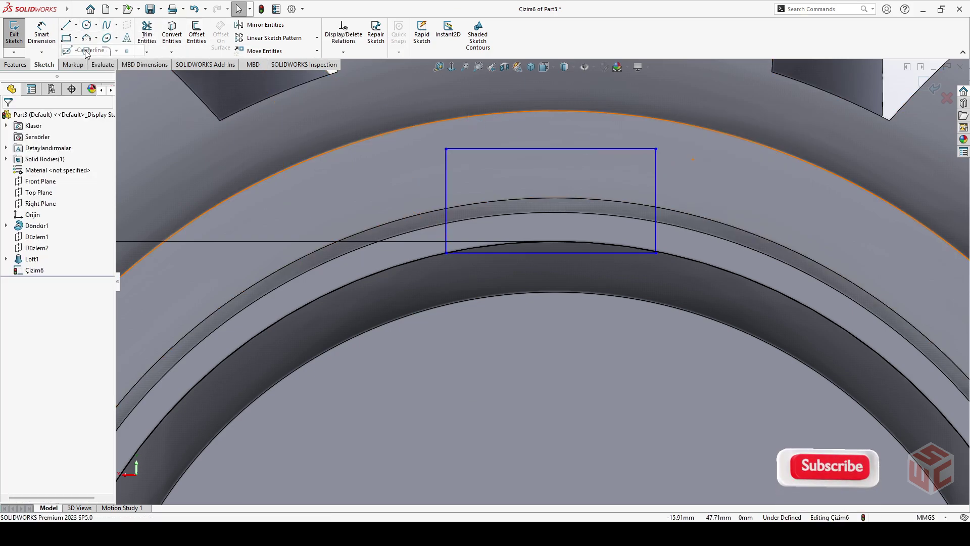
left_click(445, 201)
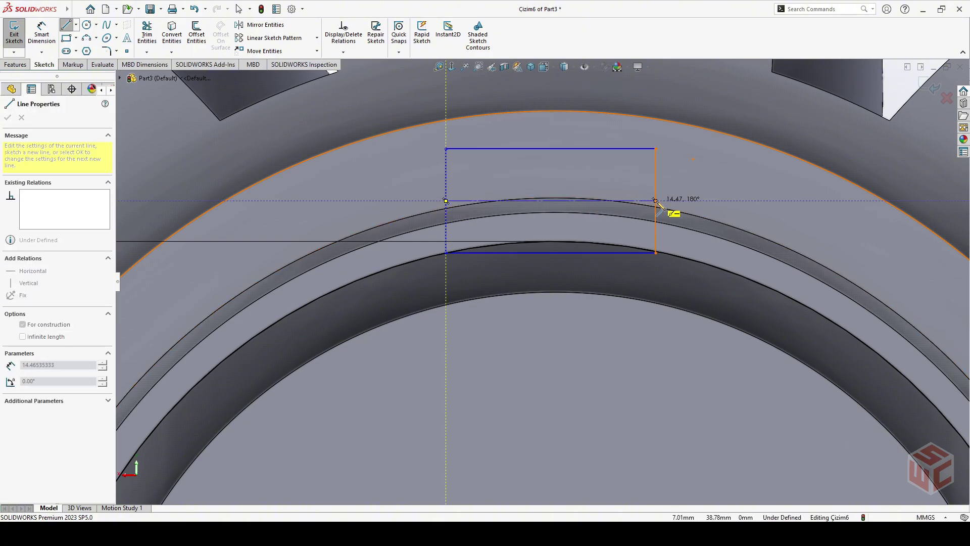
left_click(656, 201)
right_click(661, 202)
left_click(677, 206)
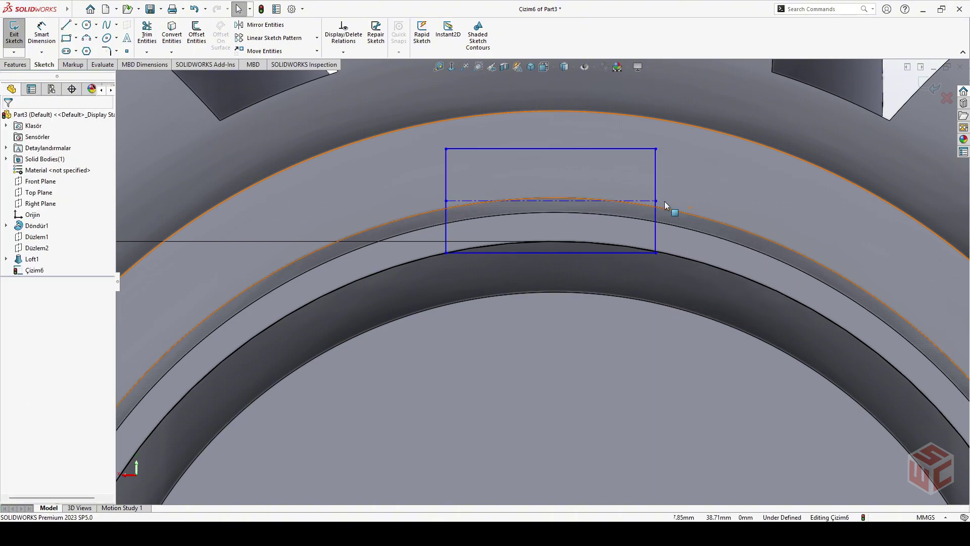
Step: Draw a centerline from the origin to the midpoint of the rectangle's horizontal centerline and give it a Vertical relation
left_click(76, 24)
left_click(89, 43)
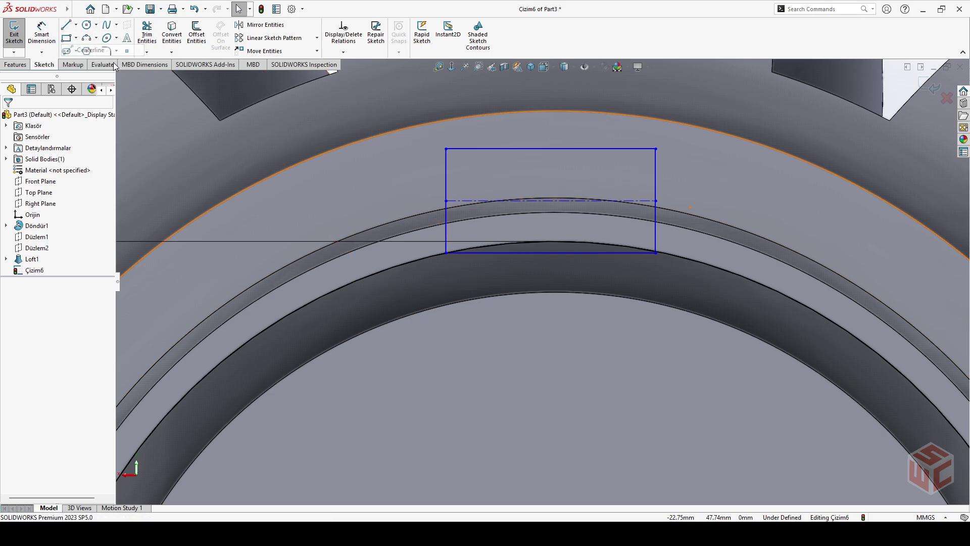
scroll(541, 282, "up", 5)
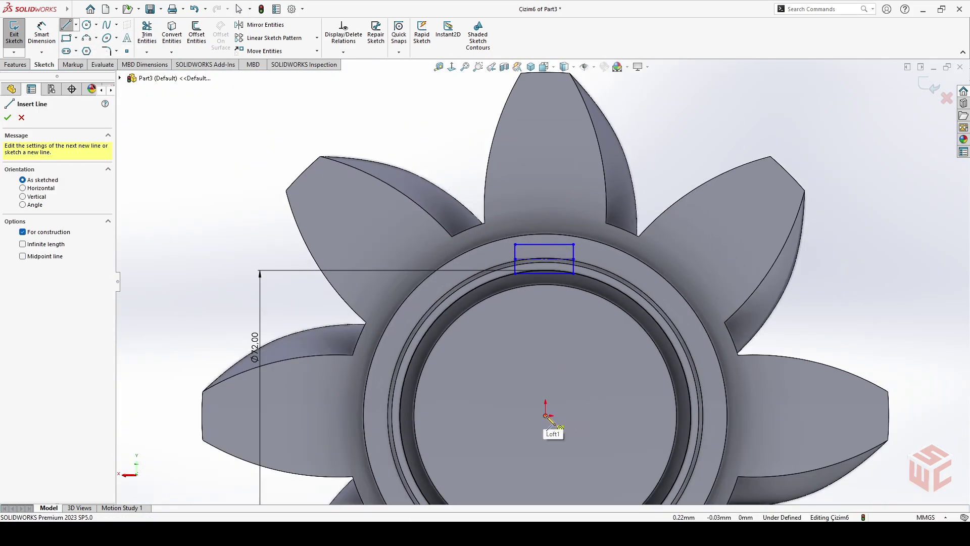
left_click(545, 415)
scroll(552, 274, "up", 5)
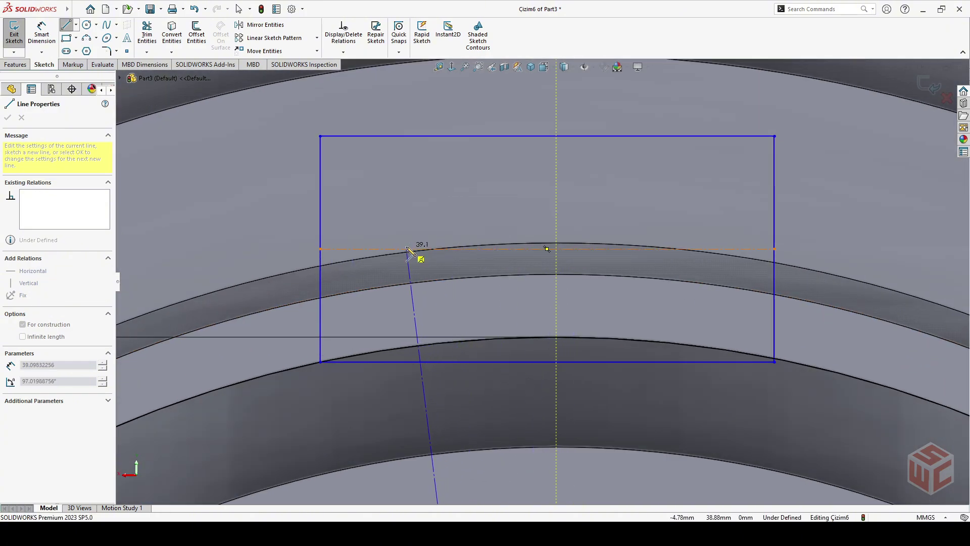
left_click(546, 249)
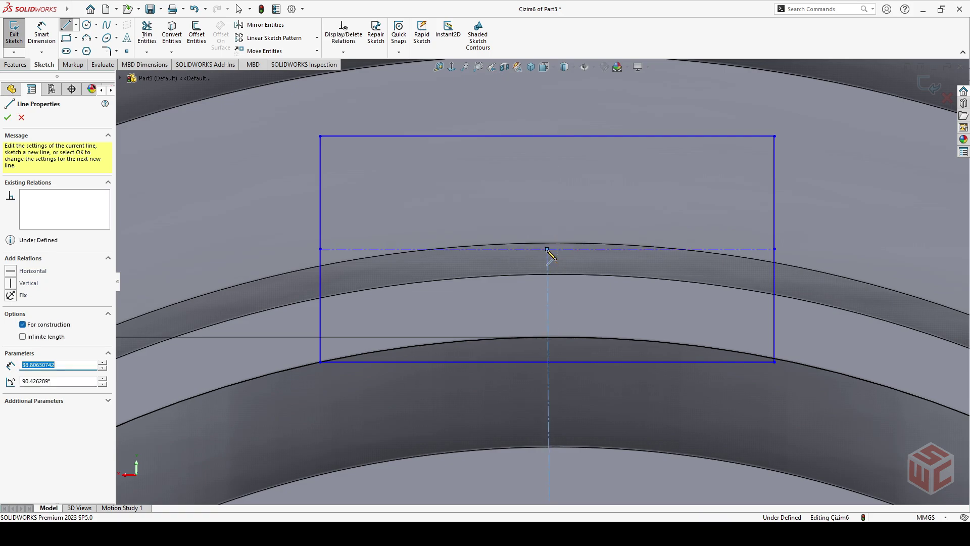
right_click(550, 255)
left_click(559, 256)
left_click(548, 286)
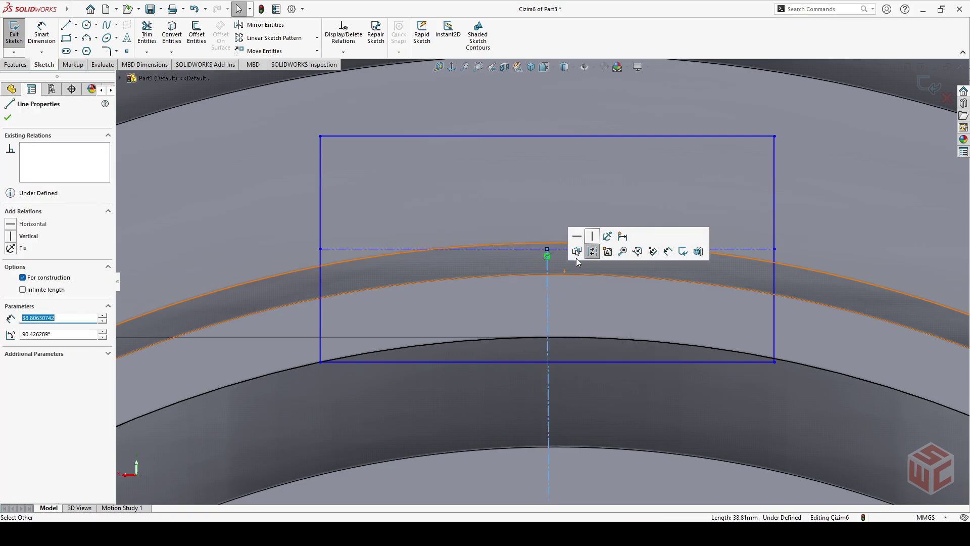
left_click(592, 236)
left_click(826, 225)
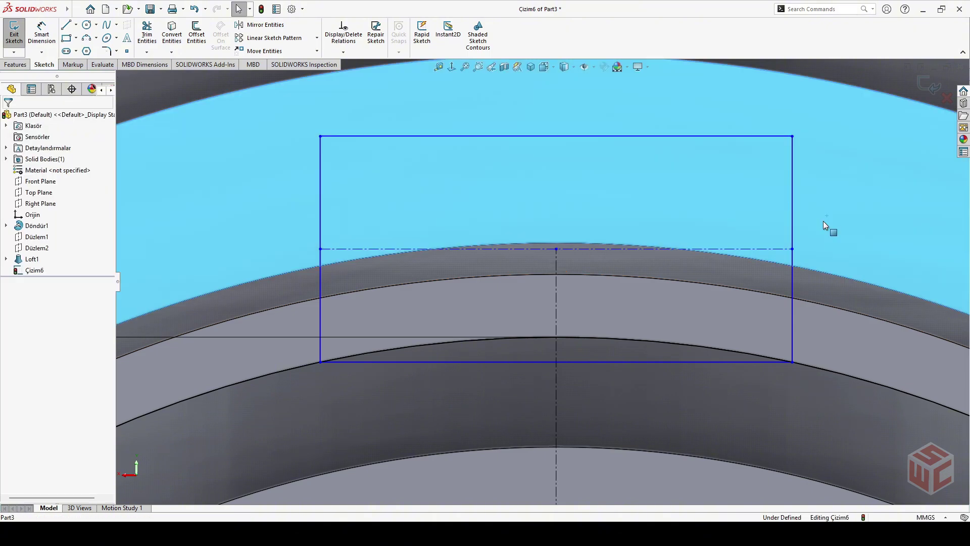
Step: Dimension the rectangle's upper edge and set its width to 10 mm
scroll(742, 247, "up", 8)
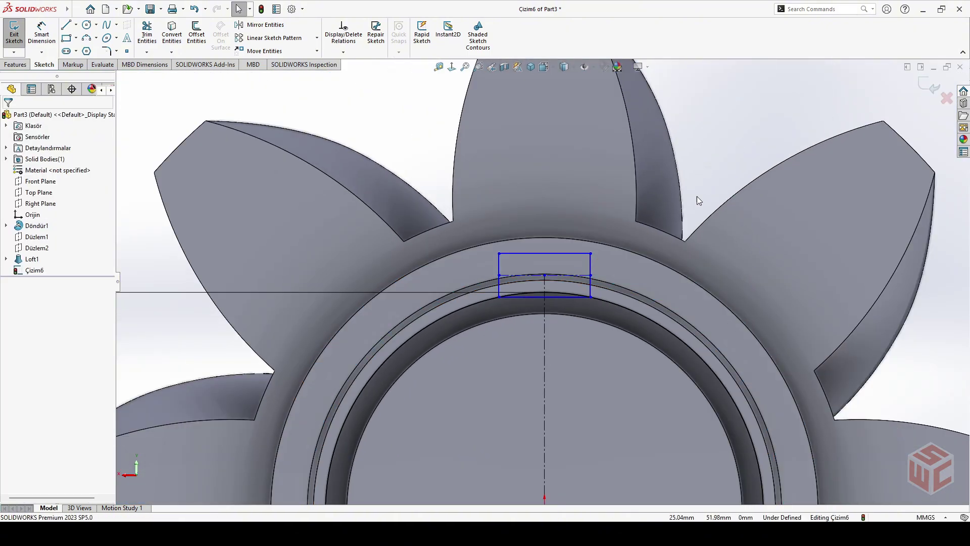
left_click(41, 33)
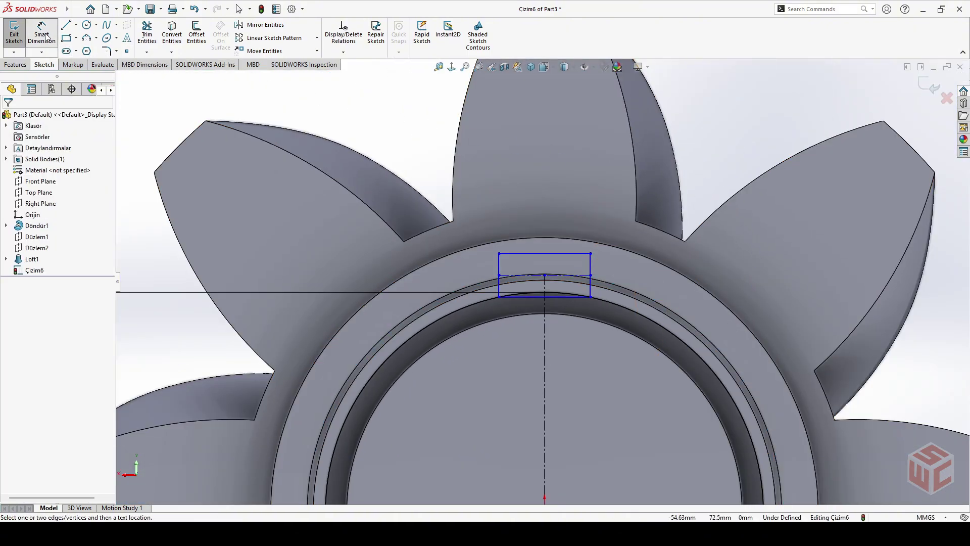
left_click(555, 253)
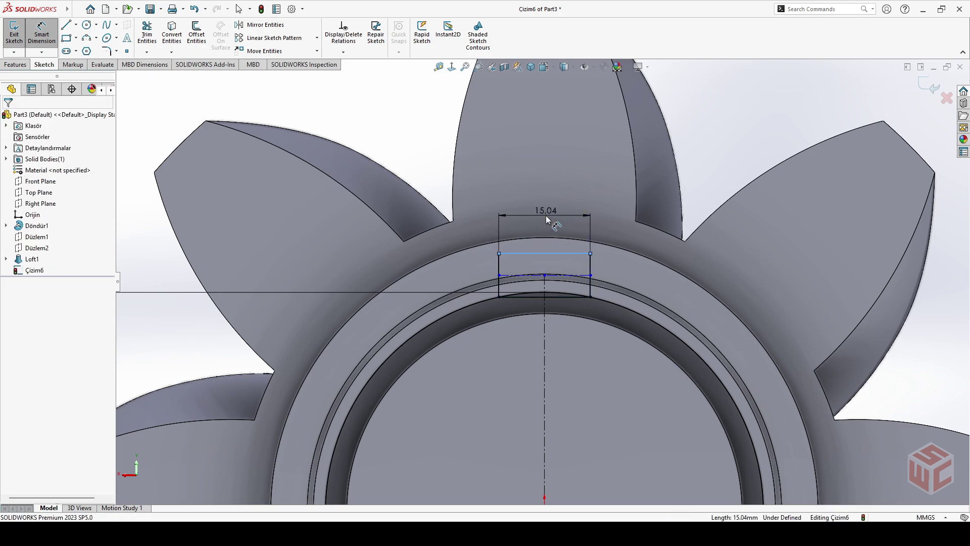
left_click(545, 215)
type("10")
key("Return")
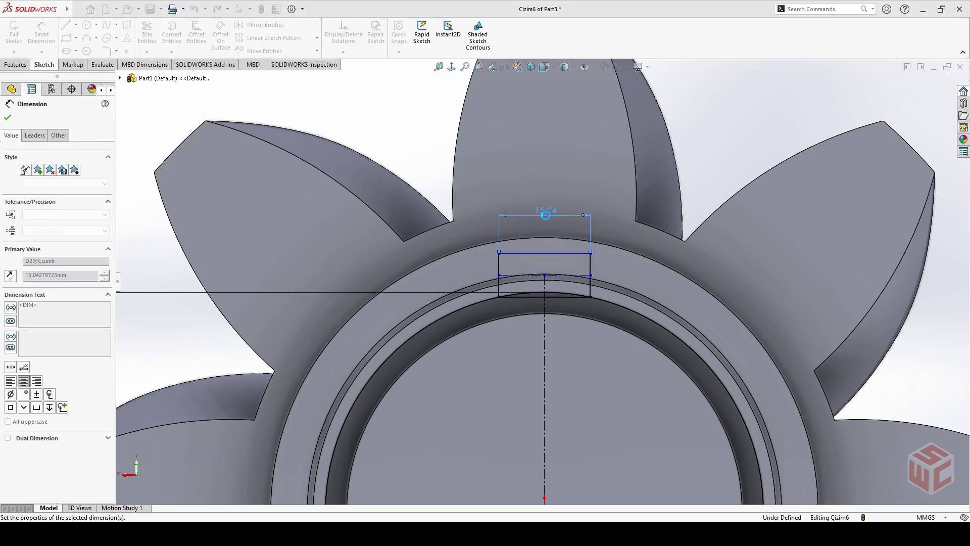
Step: Dimension the distance from the origin to the rectangle's upper edge and set it to 41 mm
left_click(560, 252)
scroll(541, 283, "down", 3)
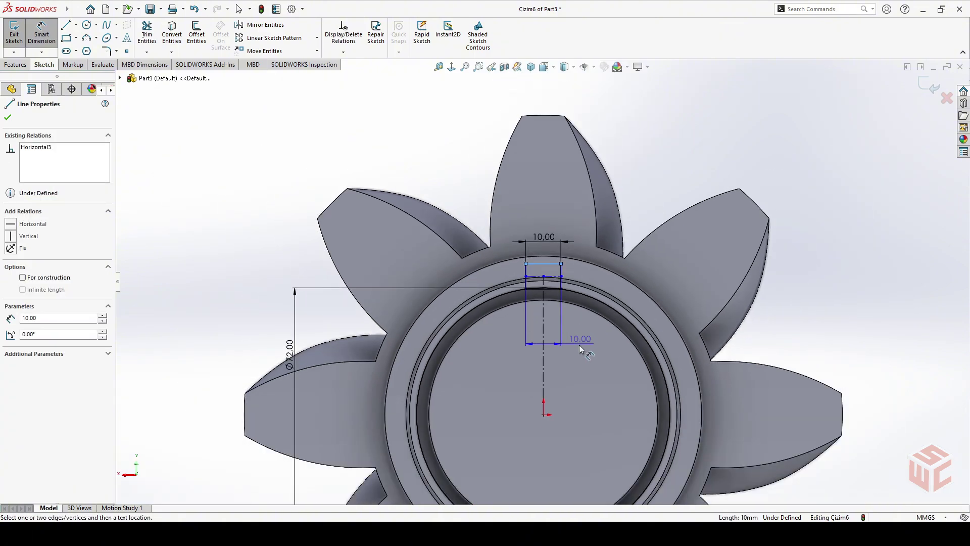
left_click(543, 415)
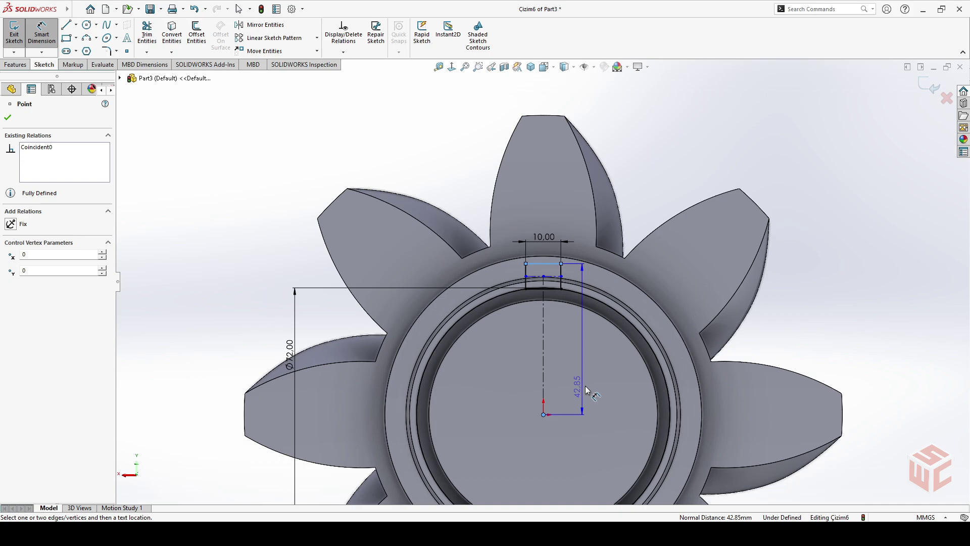
left_click(598, 350)
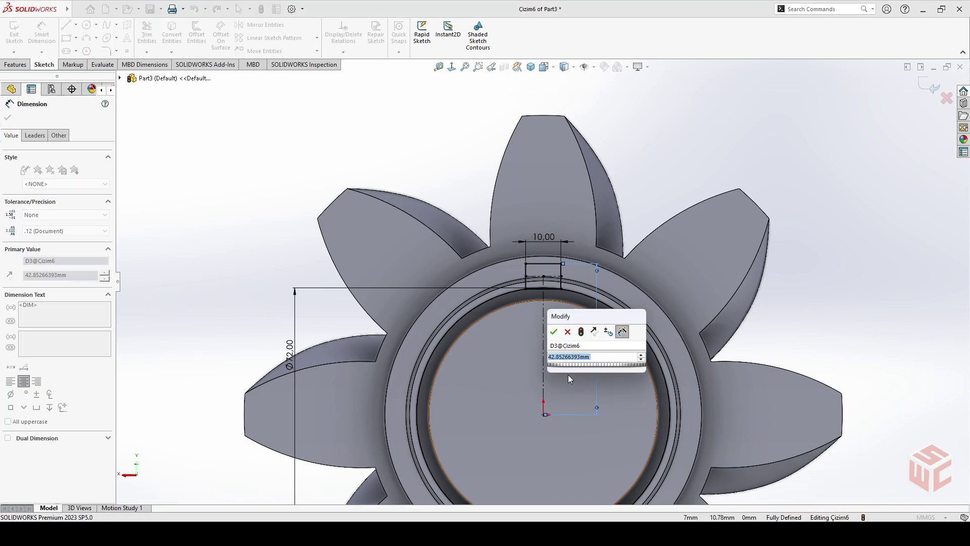
key("Return")
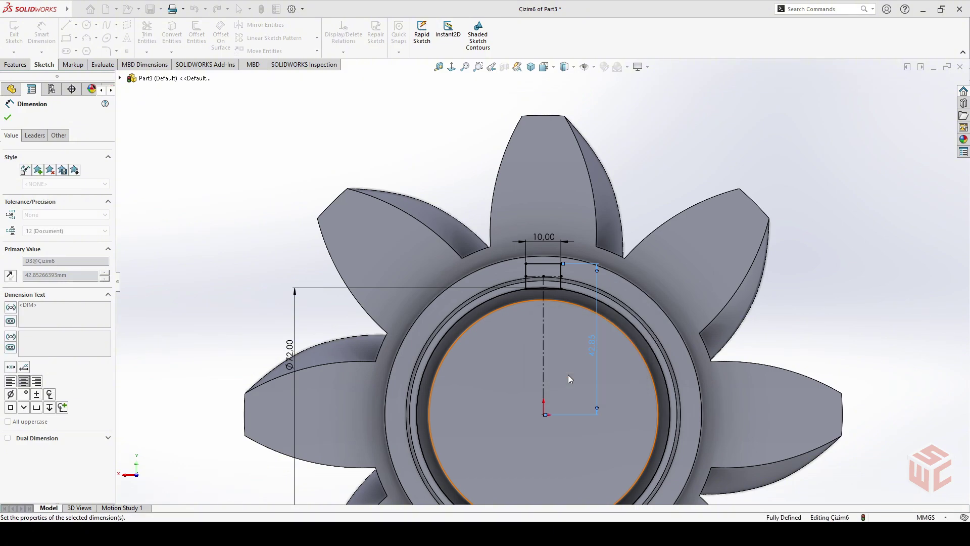
scroll(551, 379, "down", 3)
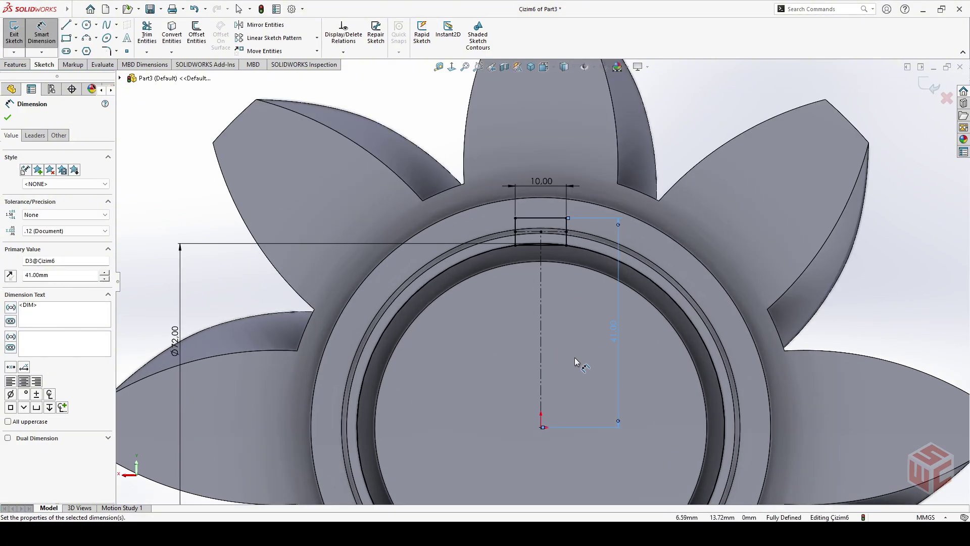
left_click(13, 122)
left_click(146, 34)
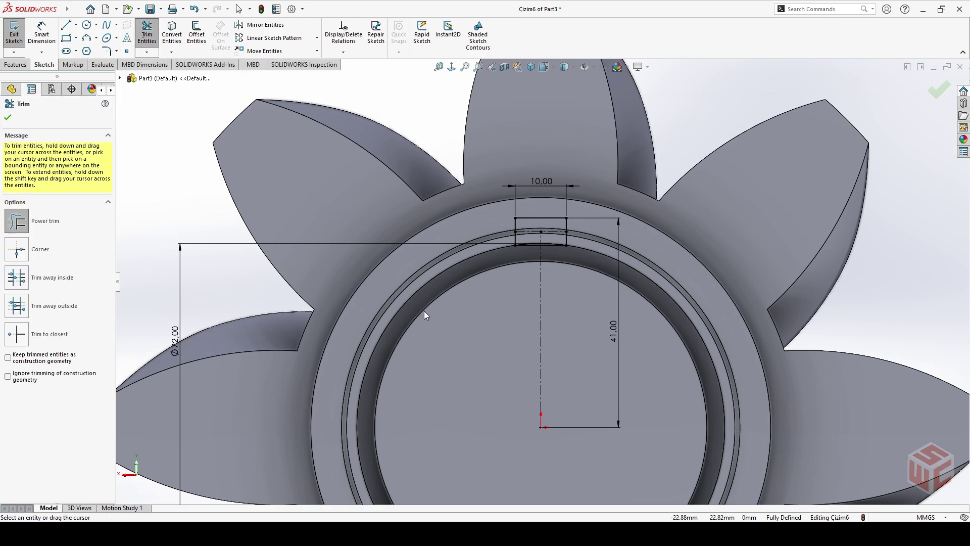
left_click(9, 118)
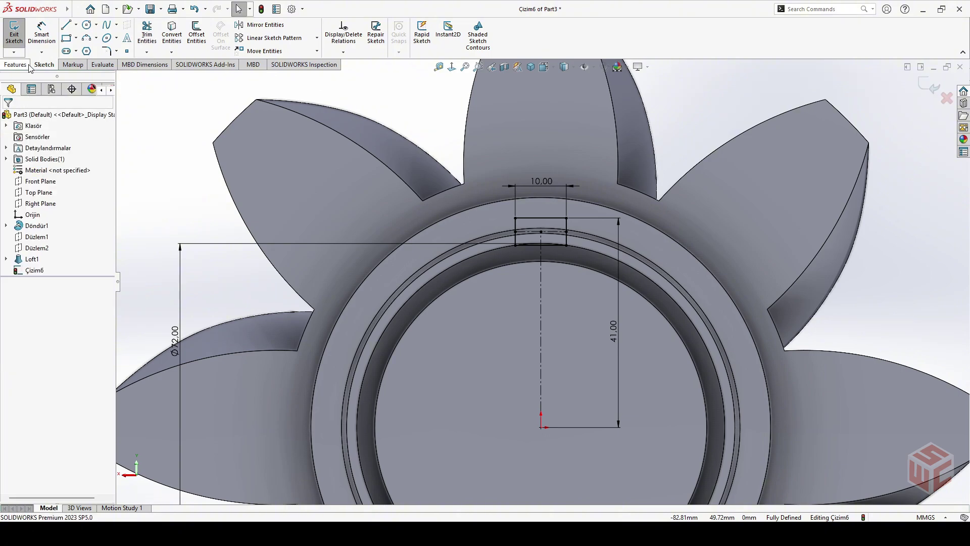
Step: Start a boss extrusion with the rectangle region lying outside the 72 mm circle as its contour
left_click(24, 64)
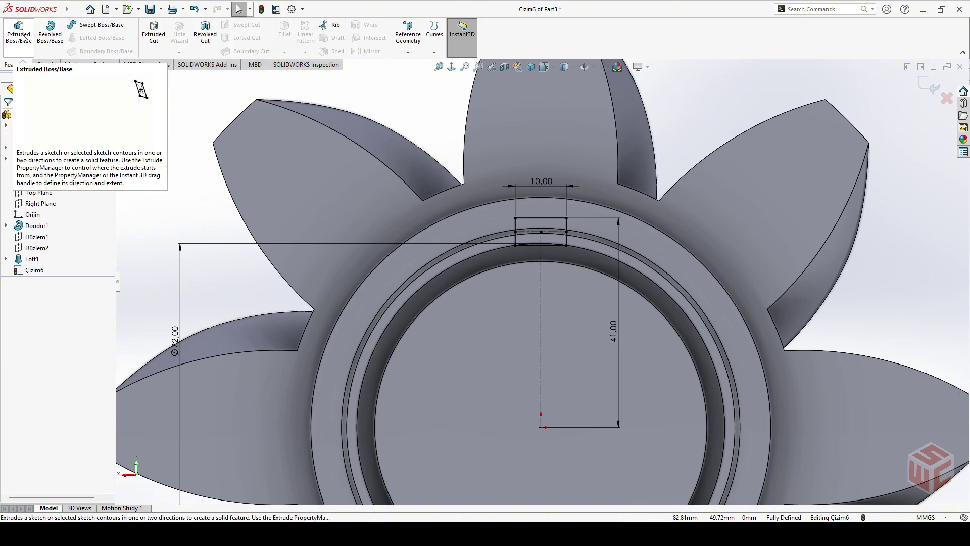
left_click(22, 37)
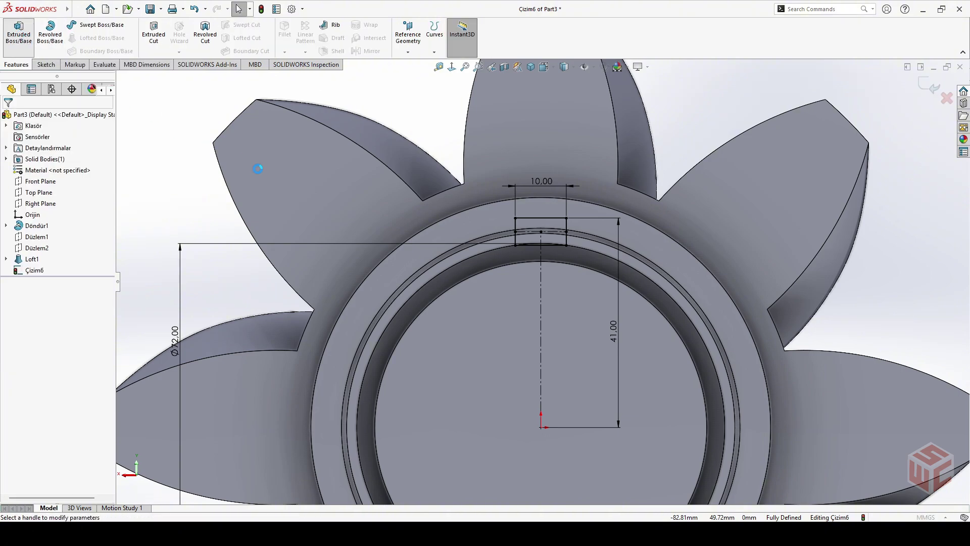
left_click(528, 223)
scroll(481, 303, "up", 3)
middle_click_drag(481, 303, 551, 346)
scroll(551, 346, "down", 5)
scroll(551, 346, "up", 2)
scroll(768, 322, "down", 4)
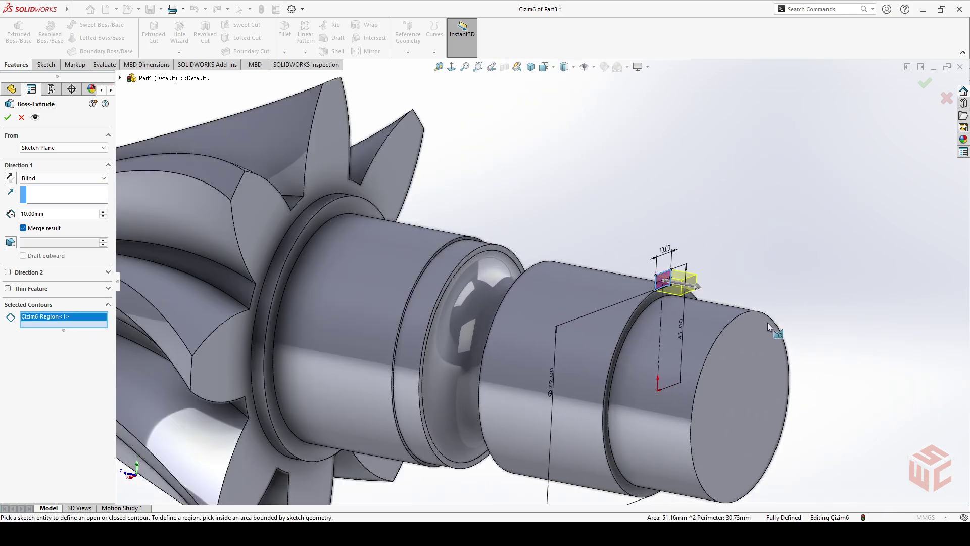
middle_click_drag(586, 303, 631, 277, "ctrl")
scroll(631, 277, "up", 2)
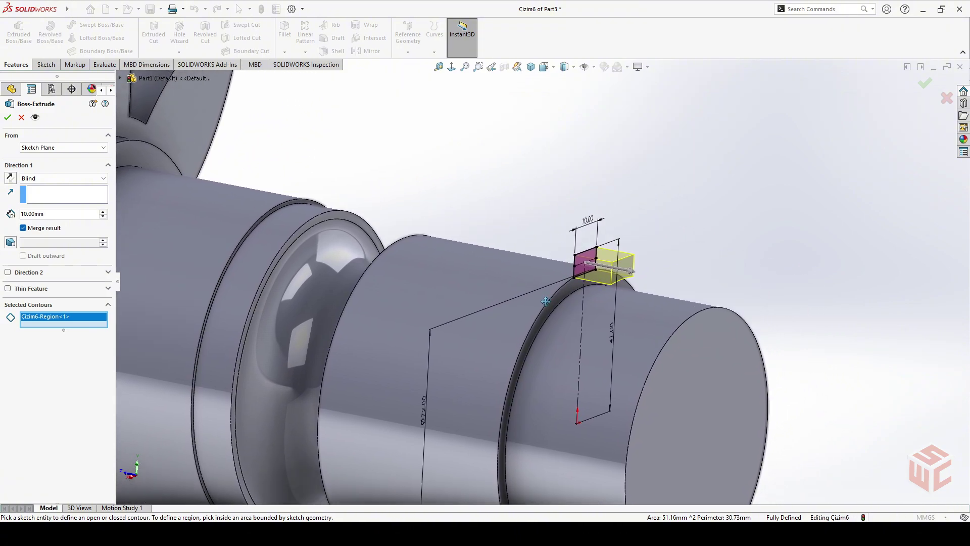
scroll(584, 293, "down", 1)
scroll(542, 307, "up", 2)
scroll(534, 310, "down", 5)
middle_click_drag(535, 311, 605, 317, "ctrl")
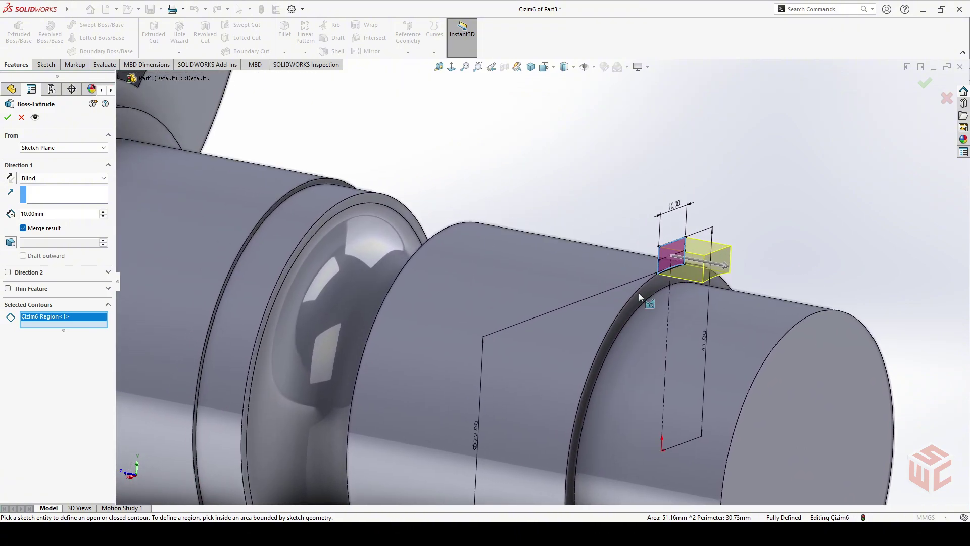
Step: Reverse the extrusion so it runs along the shaft toward the teeth, and create it with a blind depth of 48 mm
left_click(10, 178)
left_click(30, 179)
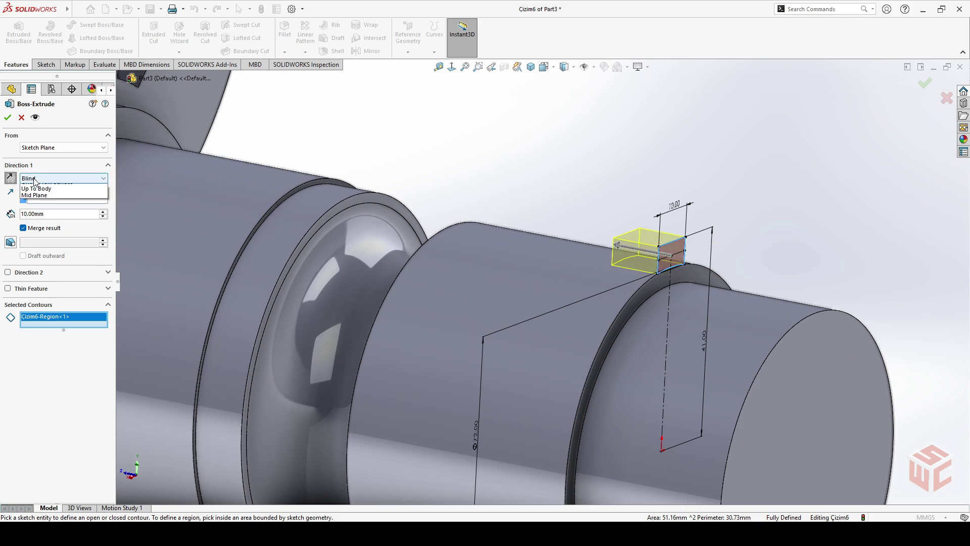
left_click(36, 191)
double_click(47, 214)
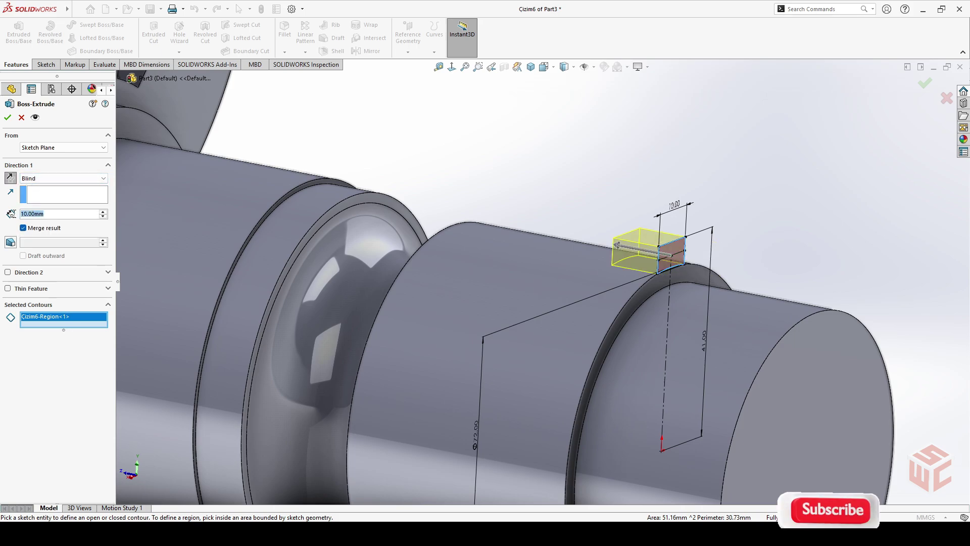
type("48")
key("Return")
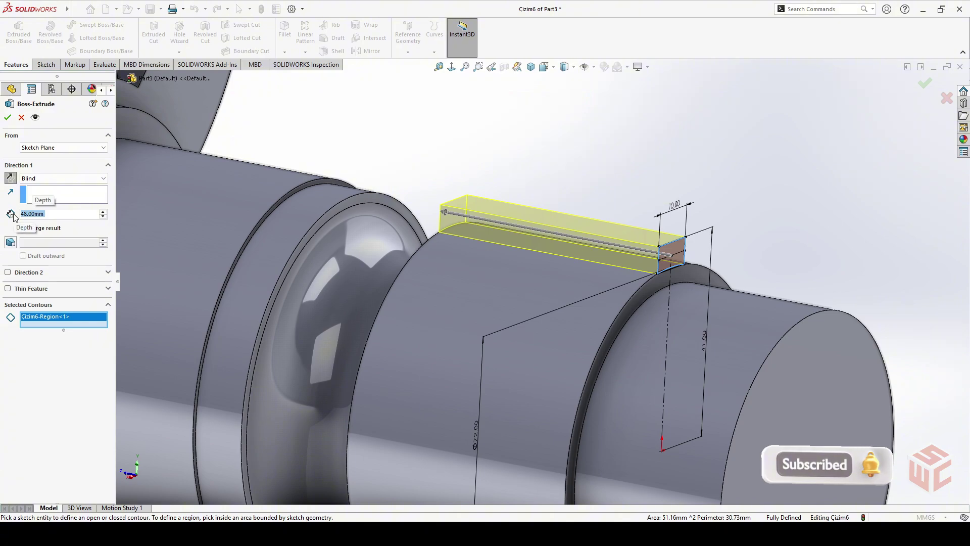
middle_click_drag(409, 255, 362, 239)
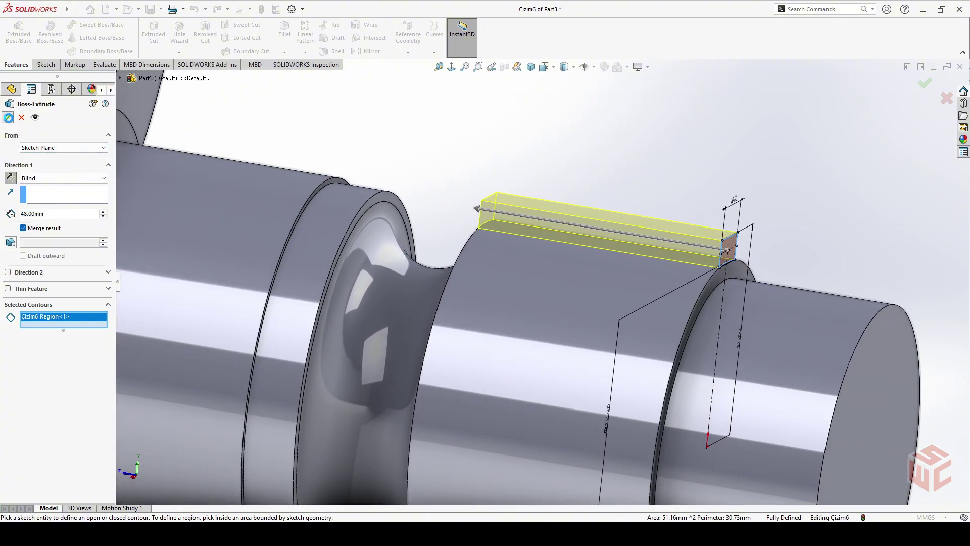
key("Return")
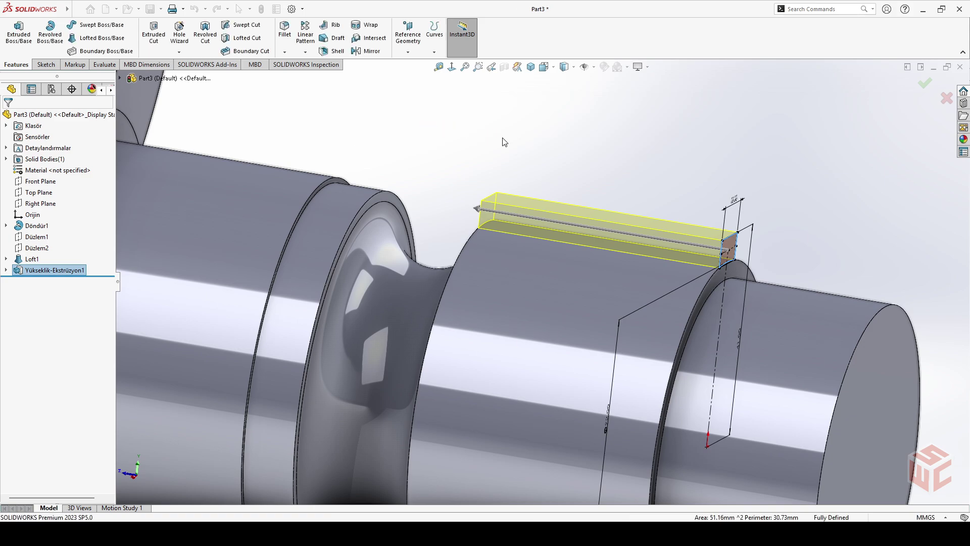
Step: Circular-pattern the spline bar around the shaft's cylindrical face with 13 equally spaced instances over 360 degrees
middle_click_drag(502, 141, 673, 205)
scroll(662, 290, "up", 3)
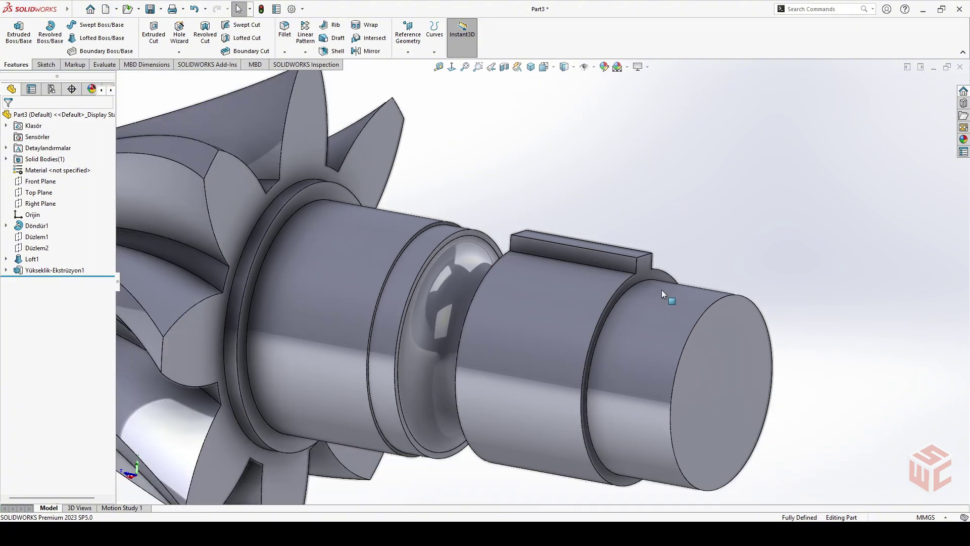
middle_click_drag(662, 289, 593, 295)
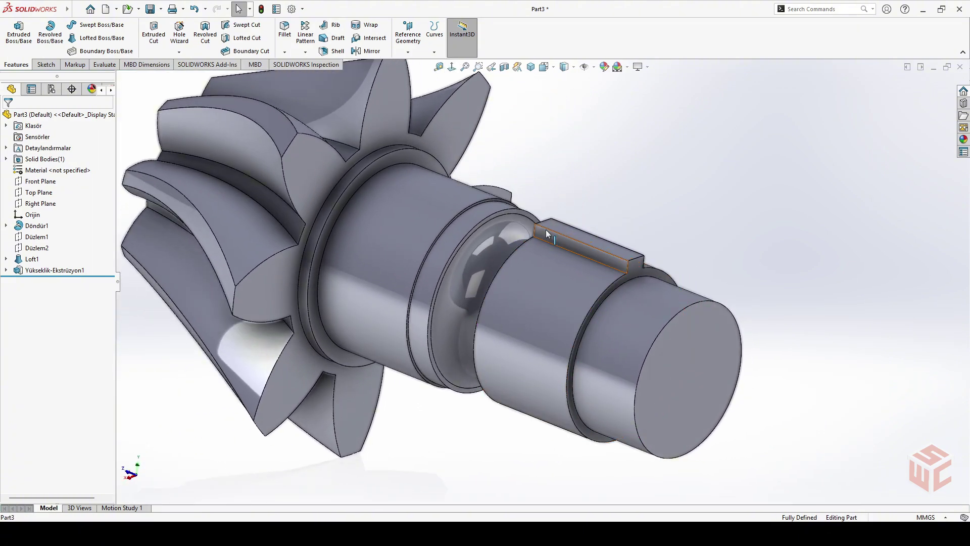
left_click(306, 52)
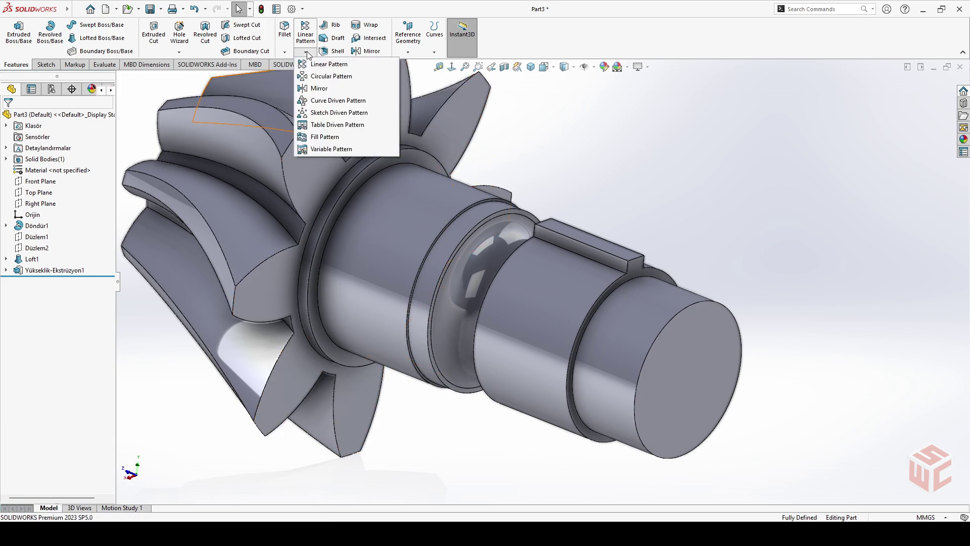
left_click(325, 80)
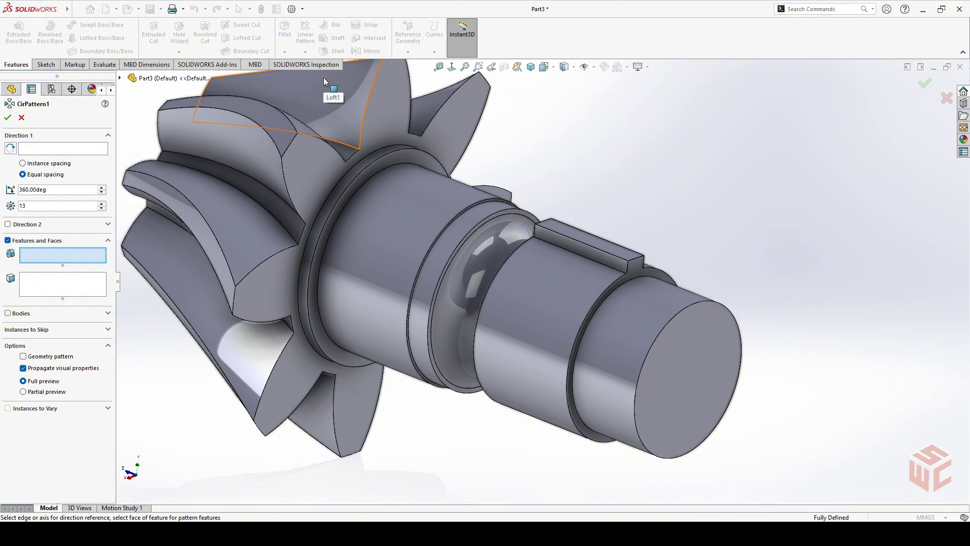
left_click(121, 79)
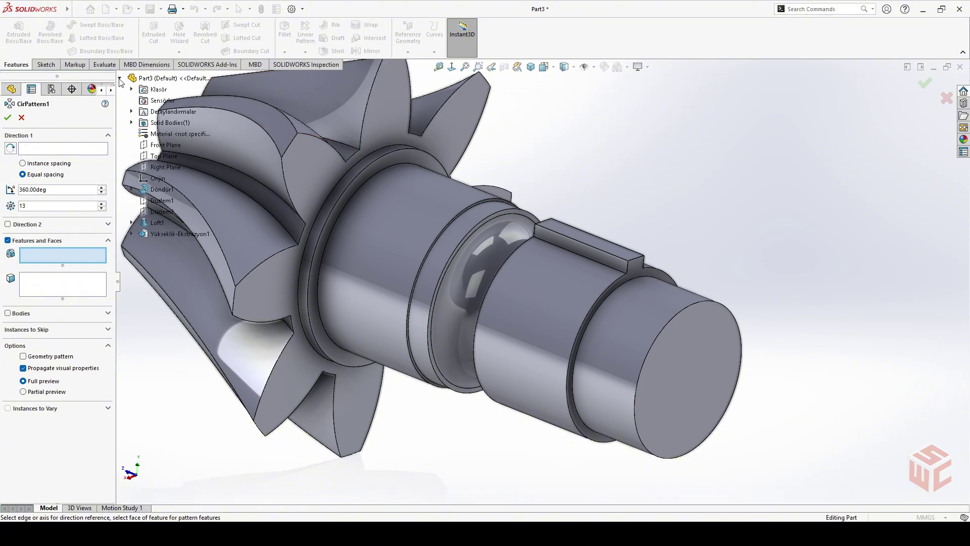
left_click(163, 234)
left_click(50, 150)
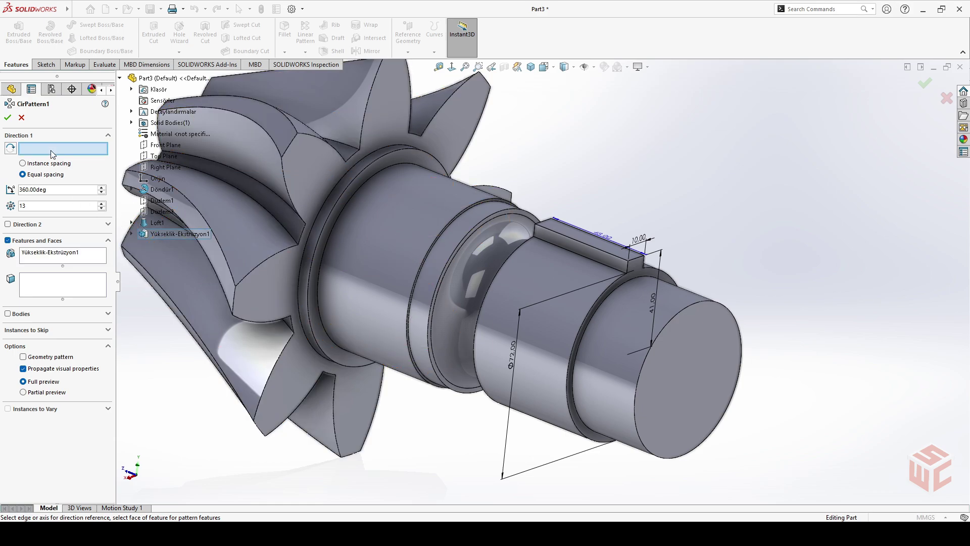
left_click(538, 271)
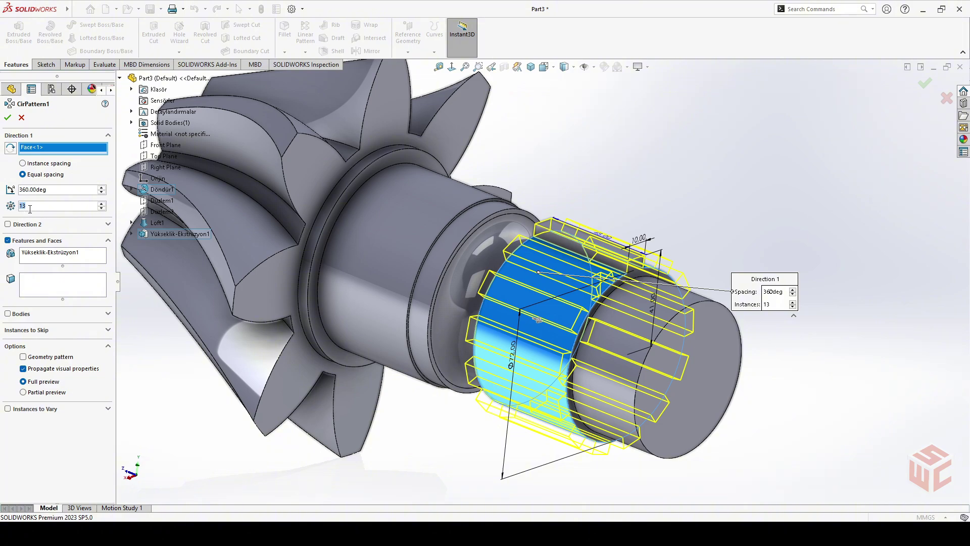
left_click(8, 118)
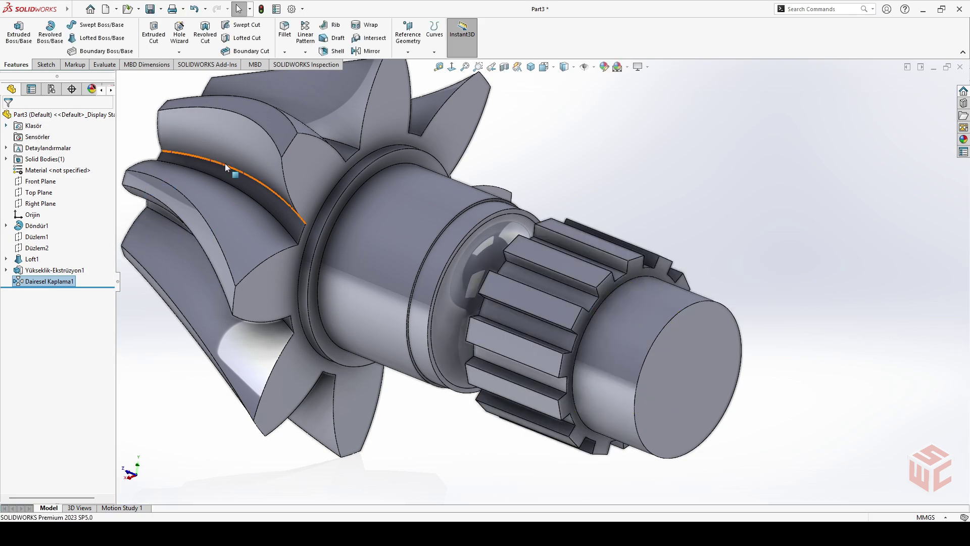
Step: Sketch a circle about 31 mm in diameter on the end face of the splined shaft, centred on the origin
middle_click_drag(627, 259, 668, 253)
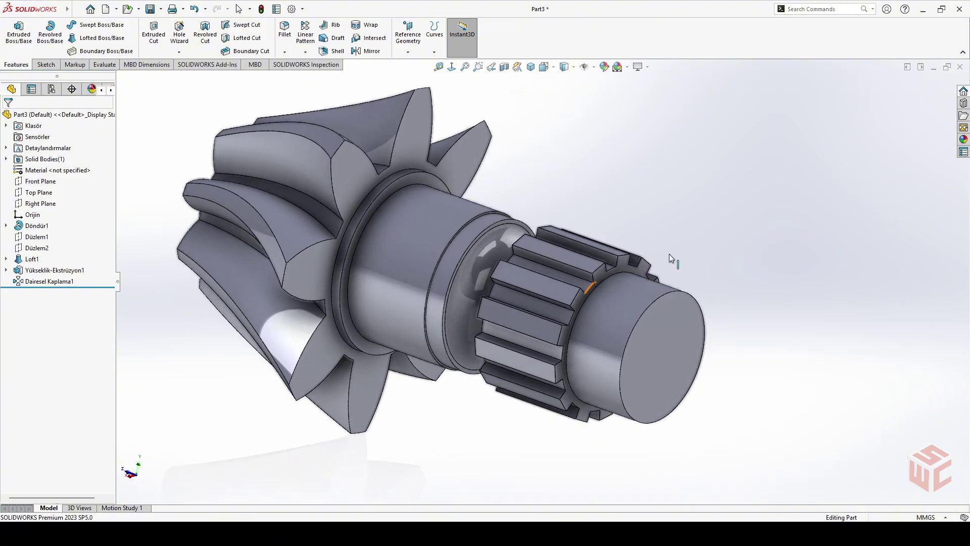
left_click(672, 333)
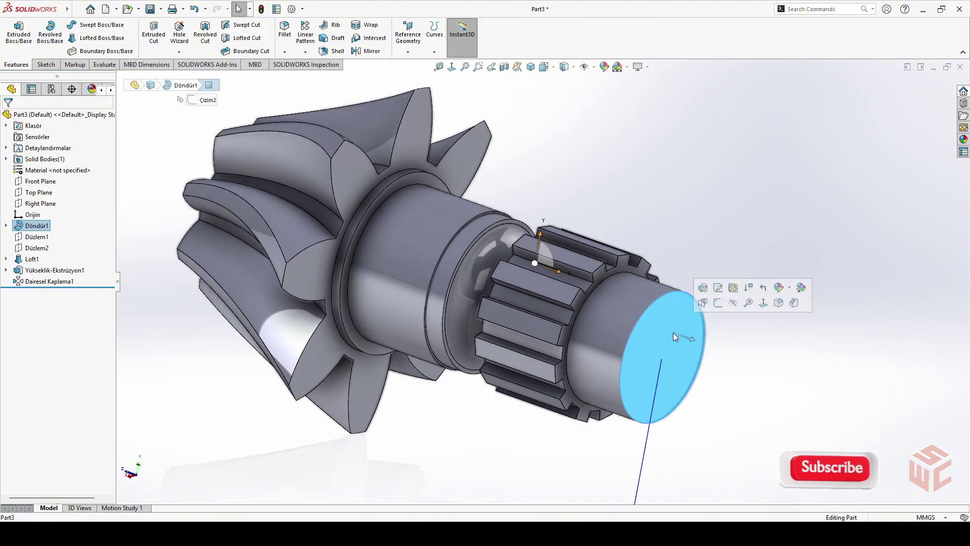
left_click(715, 306)
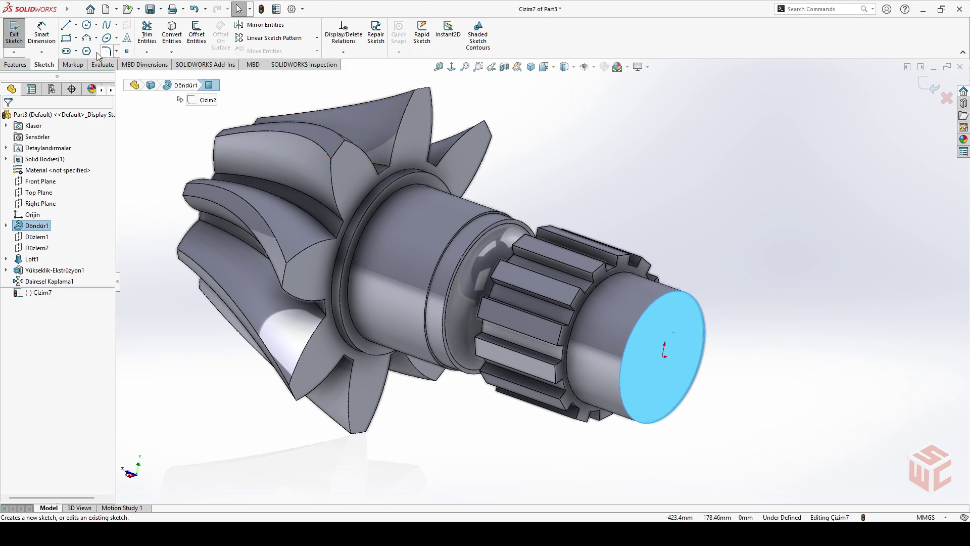
left_click(87, 25)
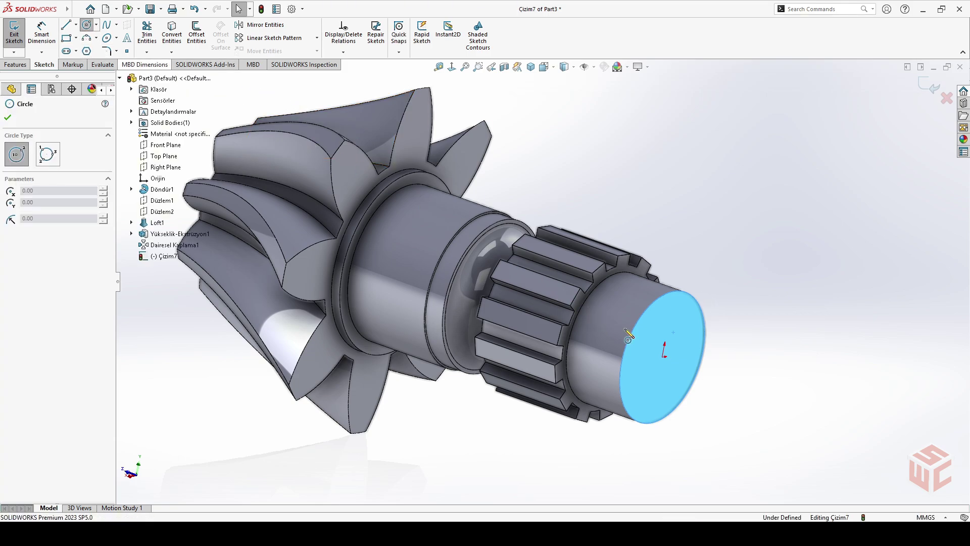
left_click(662, 356)
left_click(678, 338)
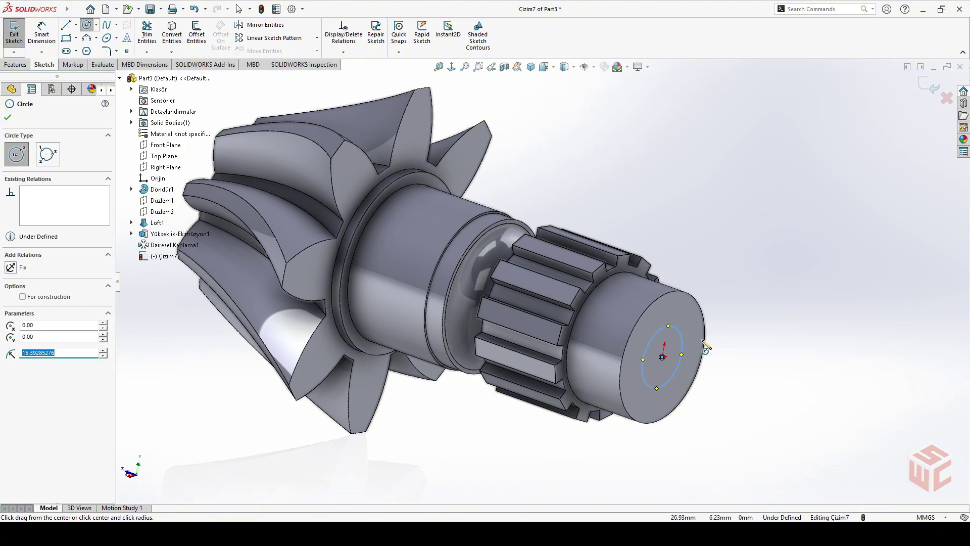
Step: Dimension the circle's diameter and set it to 35 mm
right_click_drag(743, 349, 743, 312)
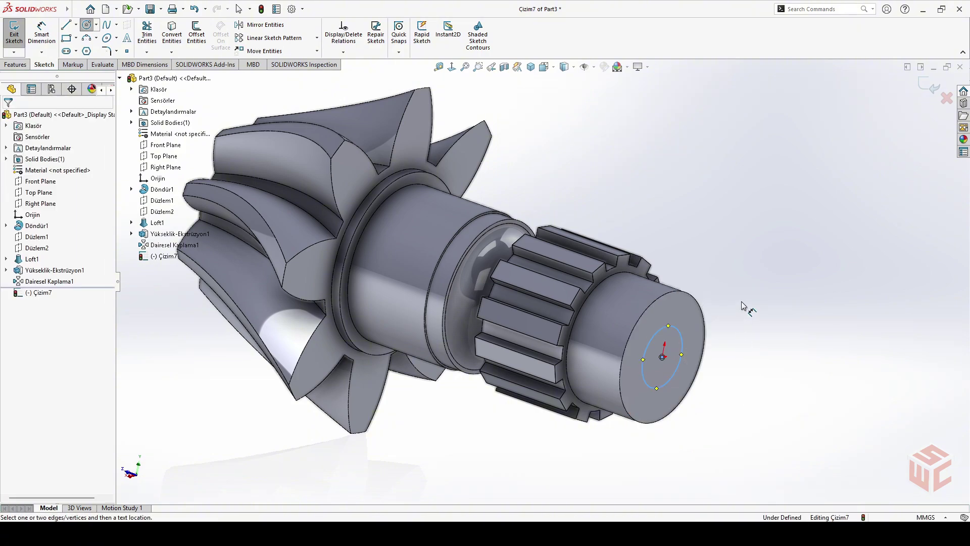
left_click(683, 343)
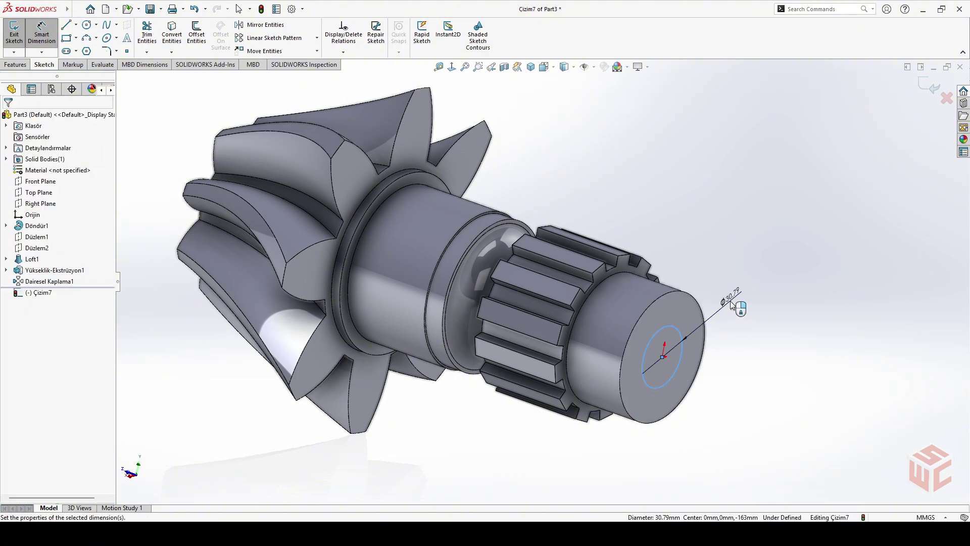
left_click(730, 303)
type("35")
key("Return")
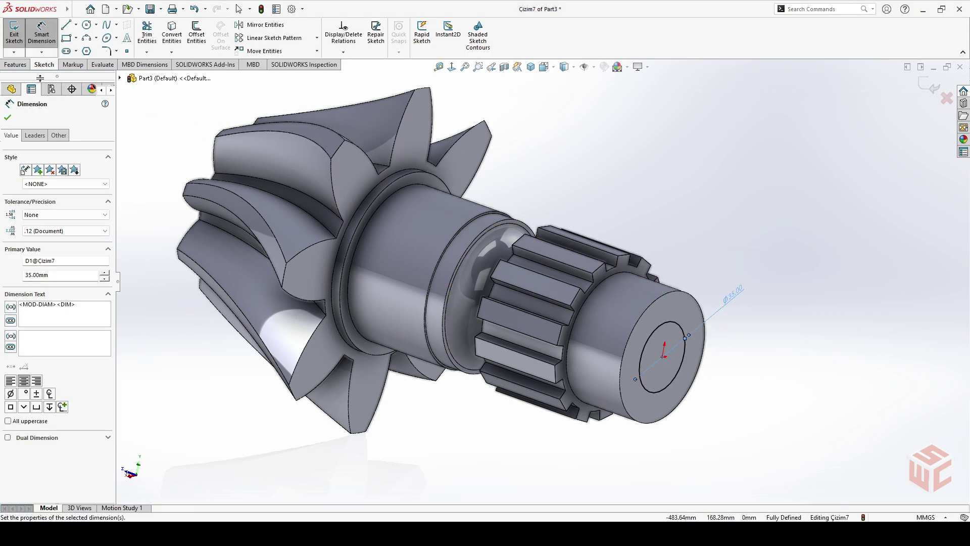
Step: Cut-extrude the 35 mm circle Through All to bore a hole along the whole part
left_click(18, 65)
left_click(156, 47)
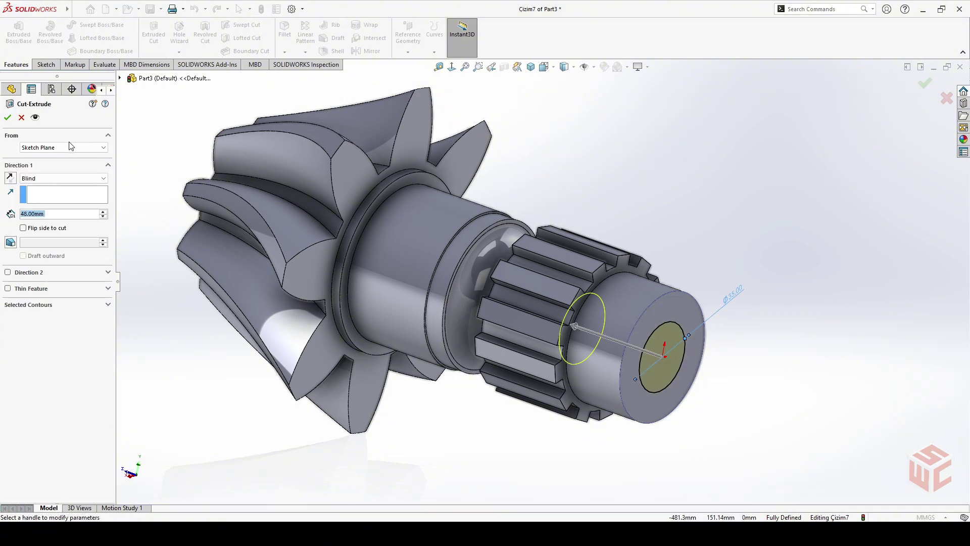
left_click(62, 178)
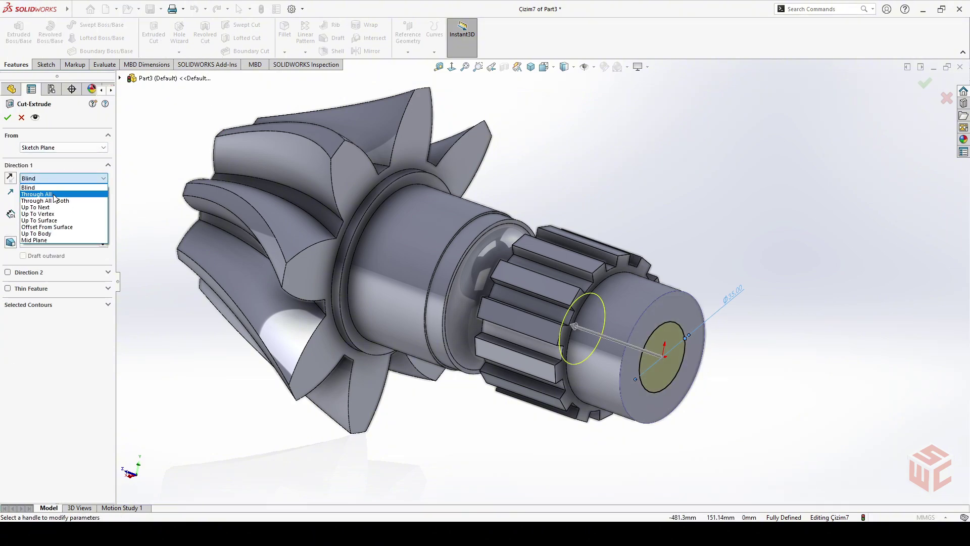
left_click(57, 194)
mouse_move(207, 233)
middle_mouse_down()
mouse_move(298, 245)
mouse_move(197, 232)
middle_mouse_up()
left_click(8, 117)
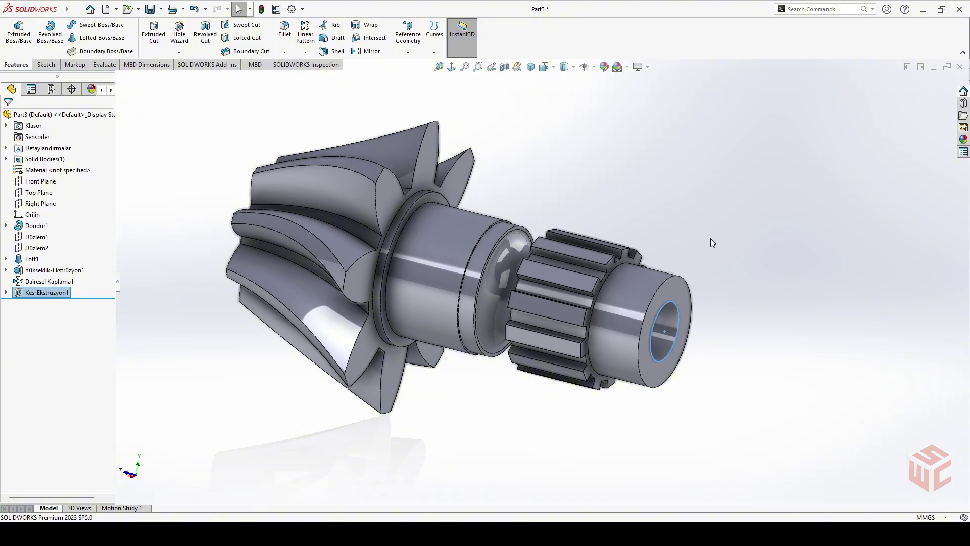
Step: Turn off ambient occlusion and show the part in isometric view
key("ctrl+1")
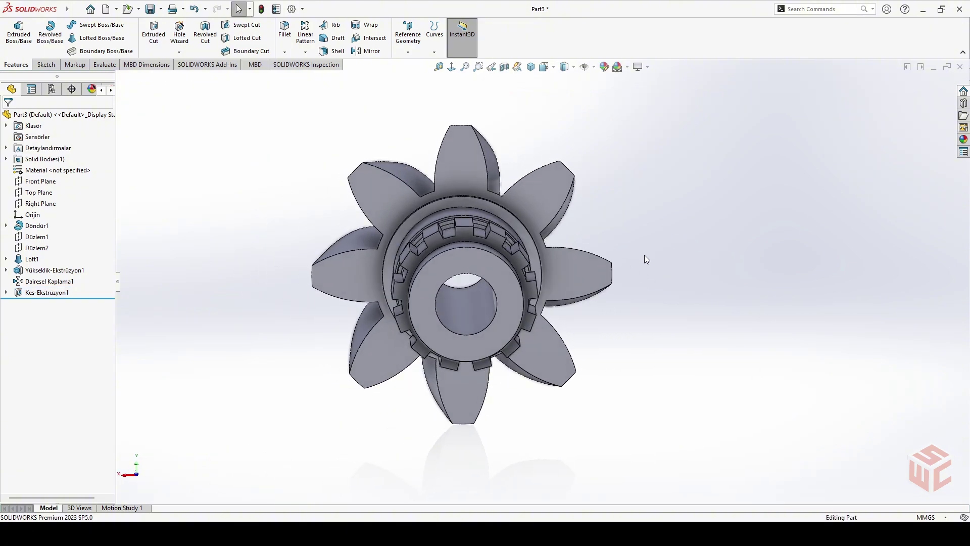
middle_click_drag(643, 257, 705, 298)
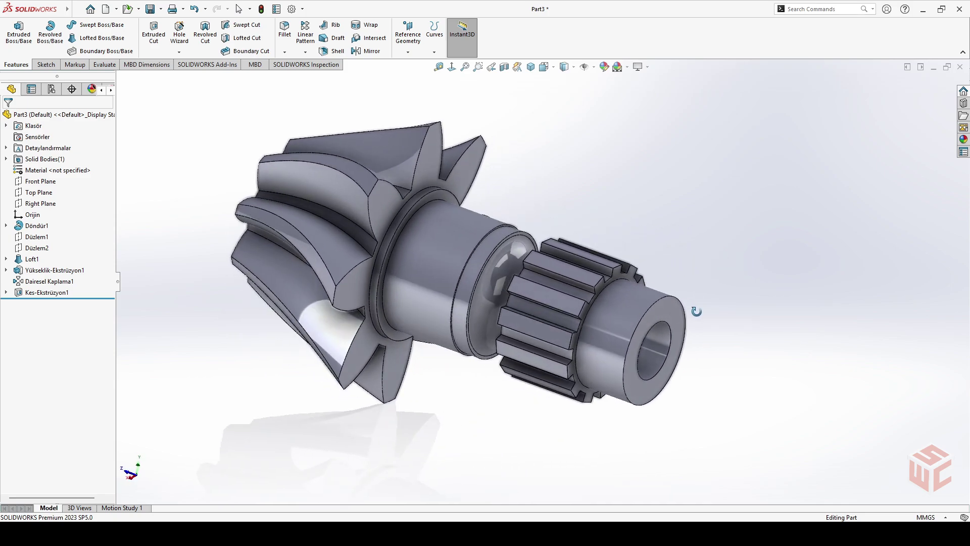
left_click(647, 66)
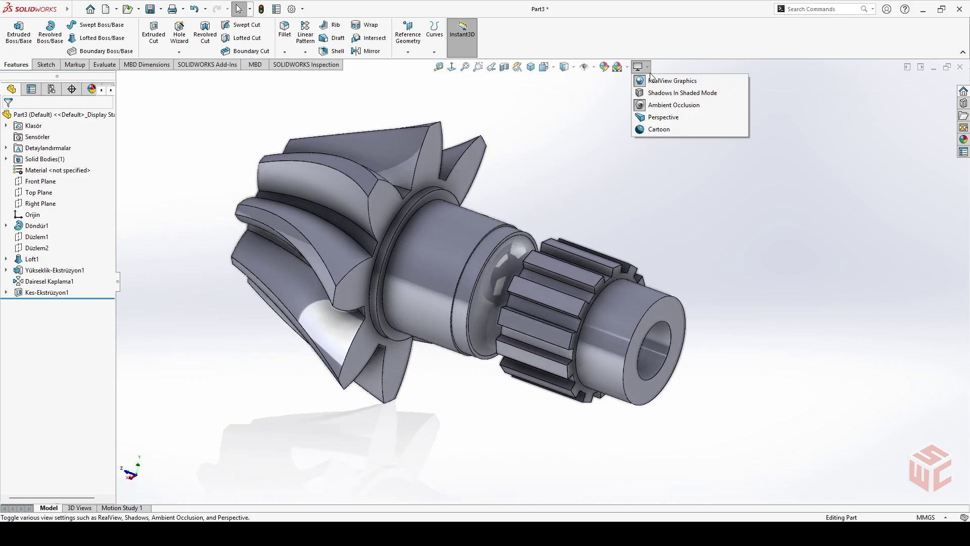
left_click(661, 109)
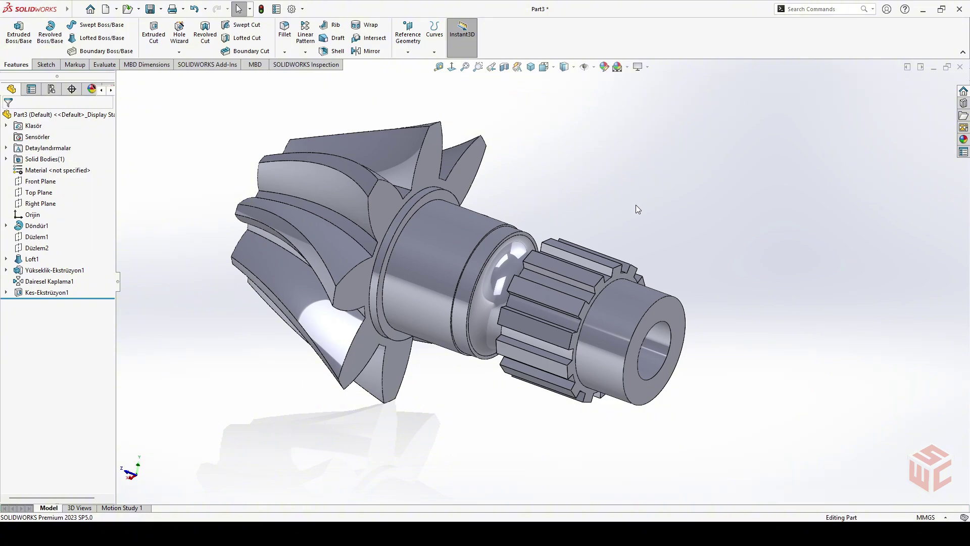
middle_click_drag(635, 205, 637, 238)
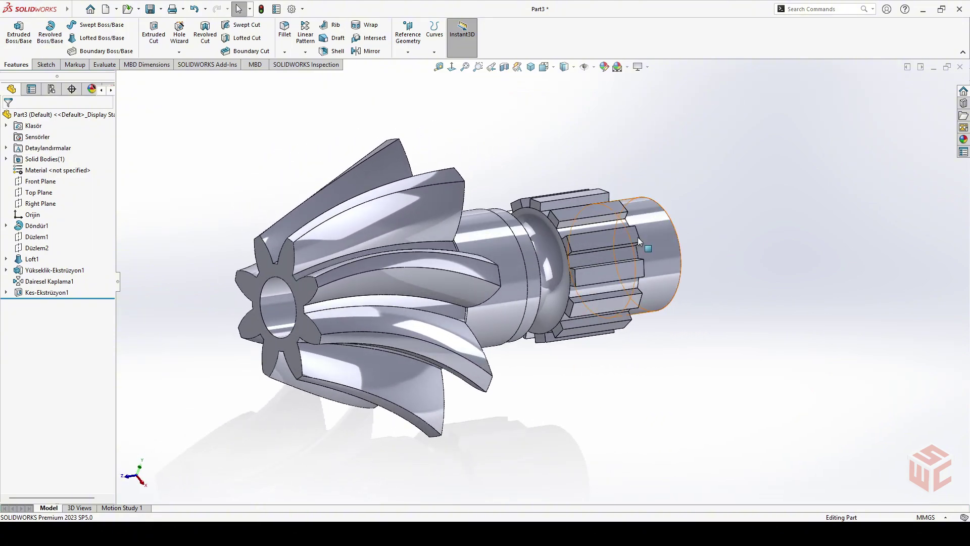
left_click(530, 67)
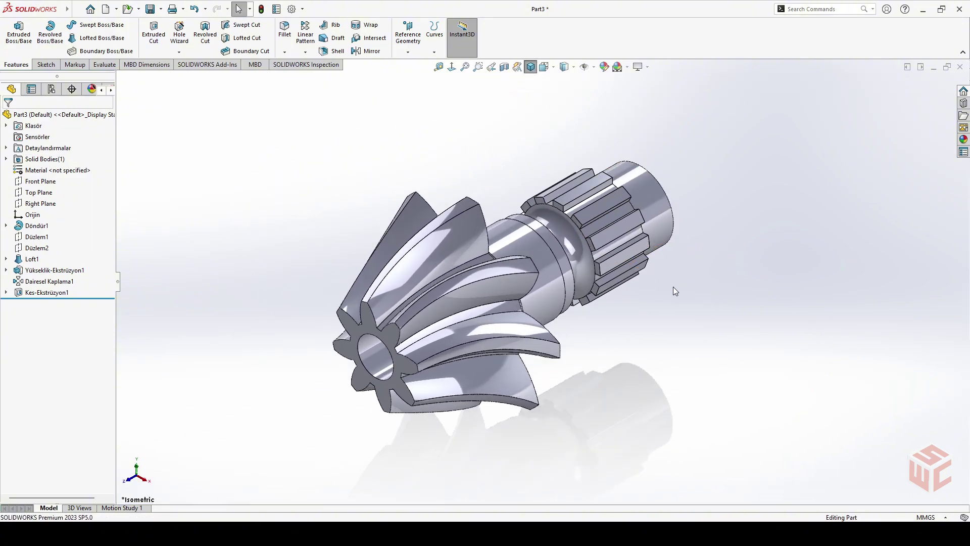
Step: Apply the brushed bronze metal appearance to the whole part
left_click(963, 140)
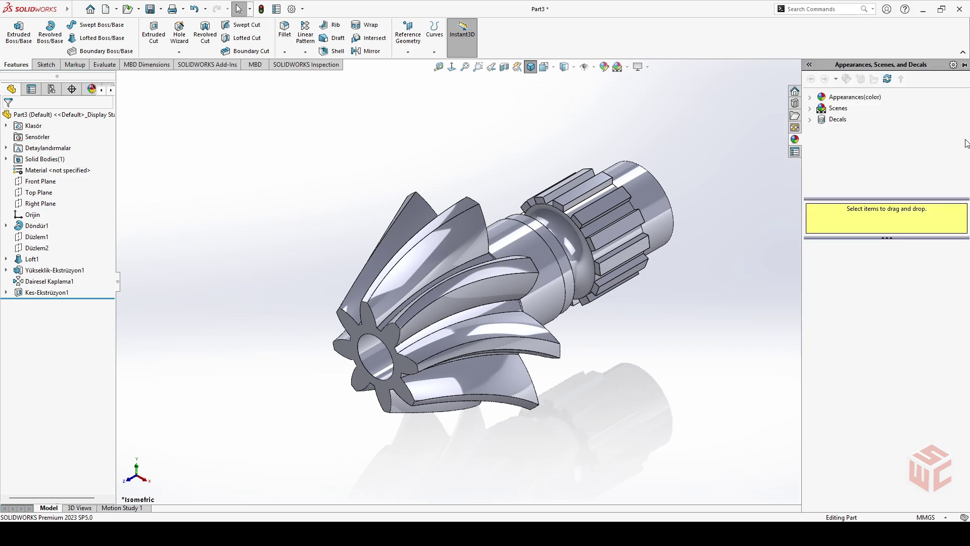
left_click(810, 97)
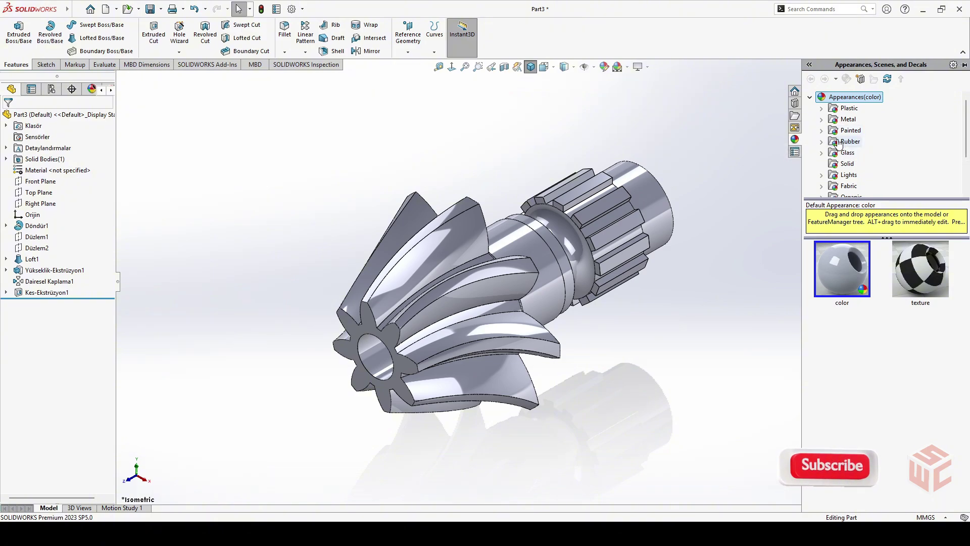
left_click(822, 120)
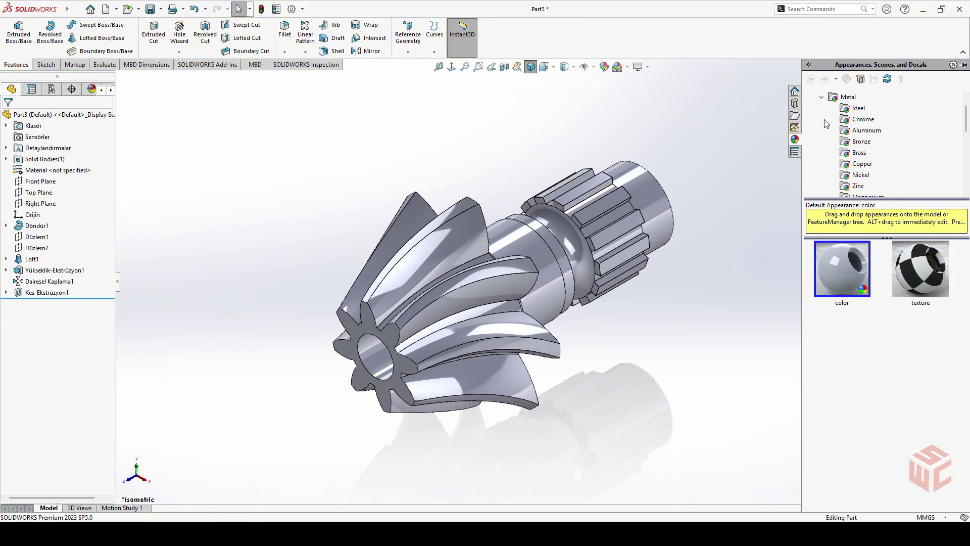
left_click(858, 144)
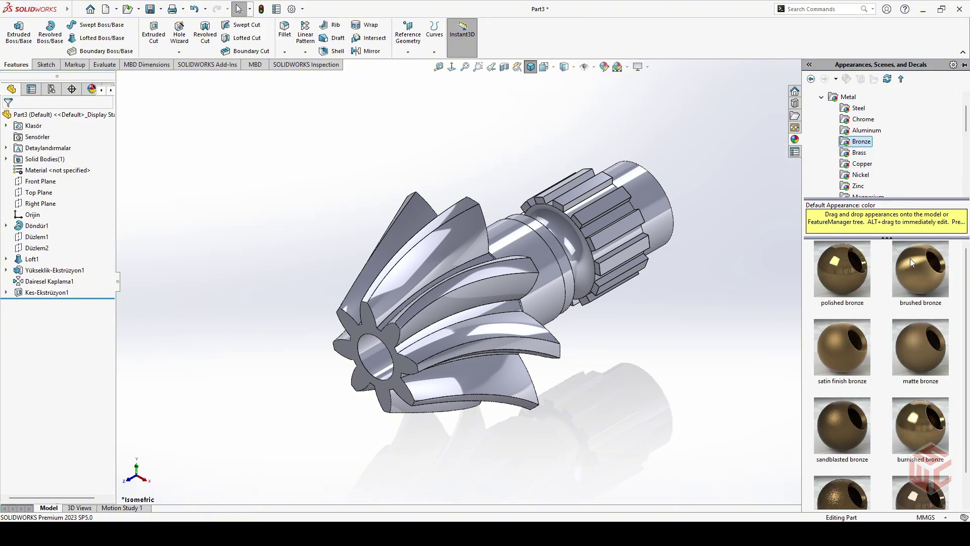
mouse_move(926, 275)
left_mouse_down()
mouse_move(576, 275)
mouse_move(559, 288)
left_mouse_up()
left_click(558, 286)
middle_click_drag(567, 303, 637, 302)
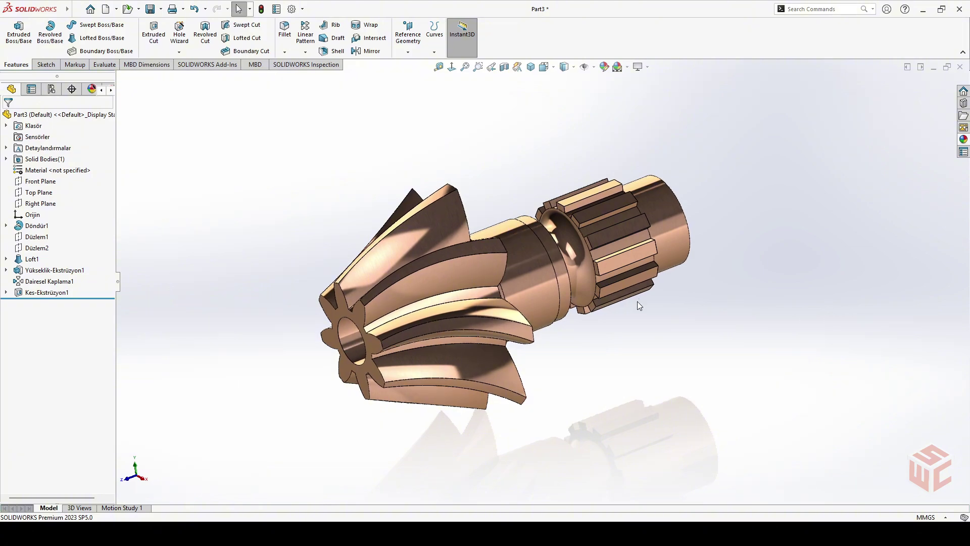
Step: Turn on ambient occlusion and display the bronze part in isometric view
left_click(647, 67)
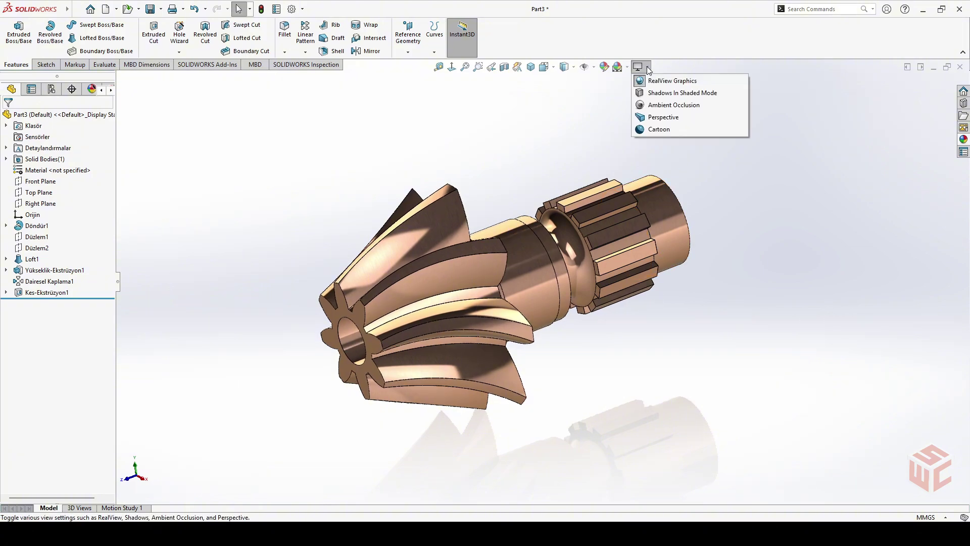
left_click(651, 105)
middle_click_drag(659, 149, 746, 187)
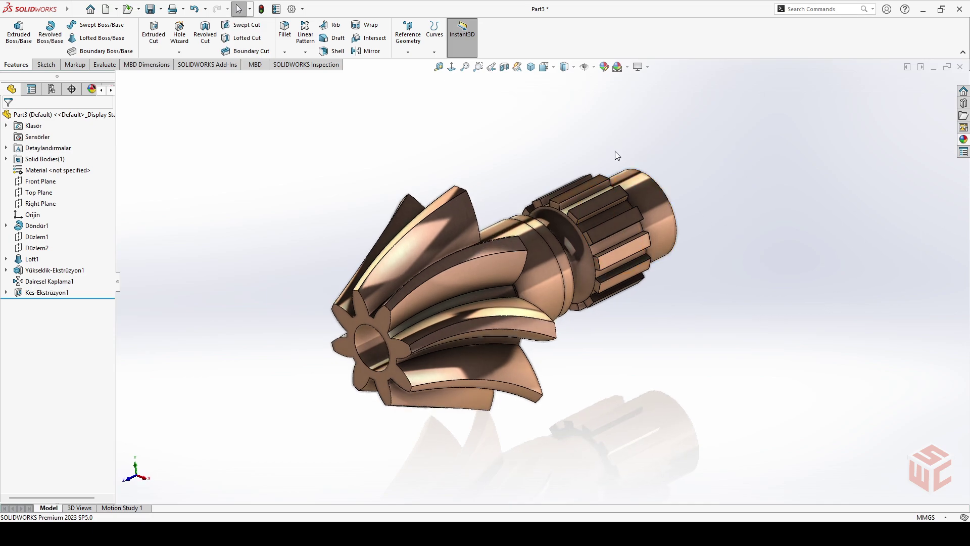
left_click(530, 67)
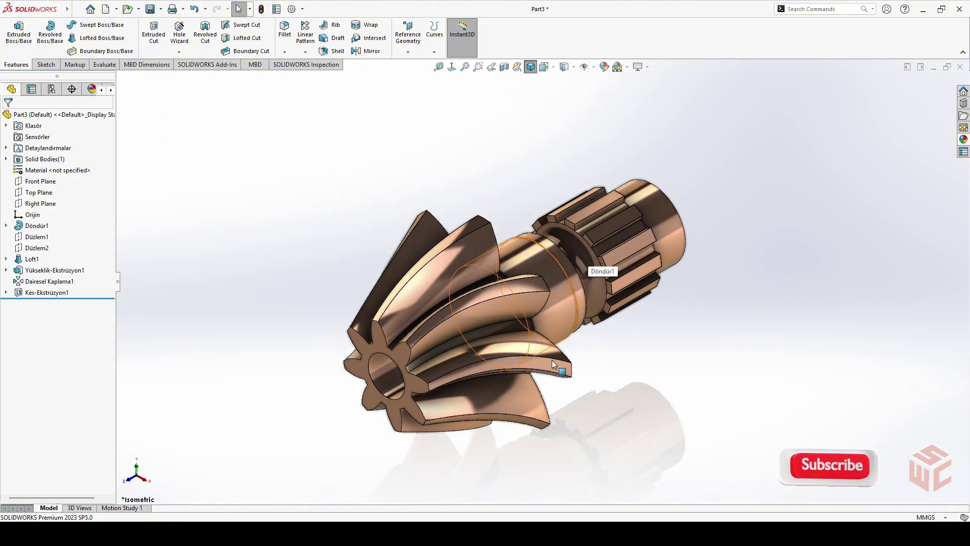
scroll(552, 360, "down", 2)
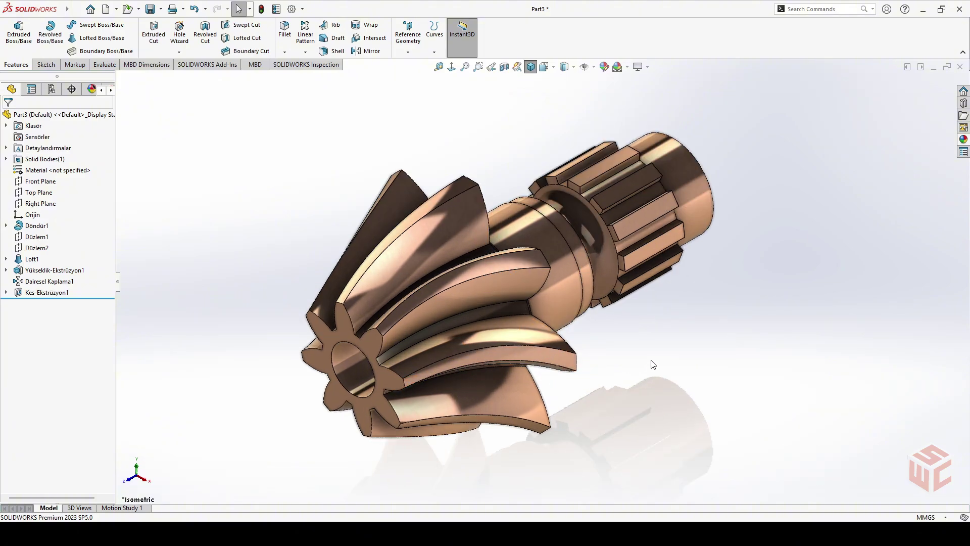